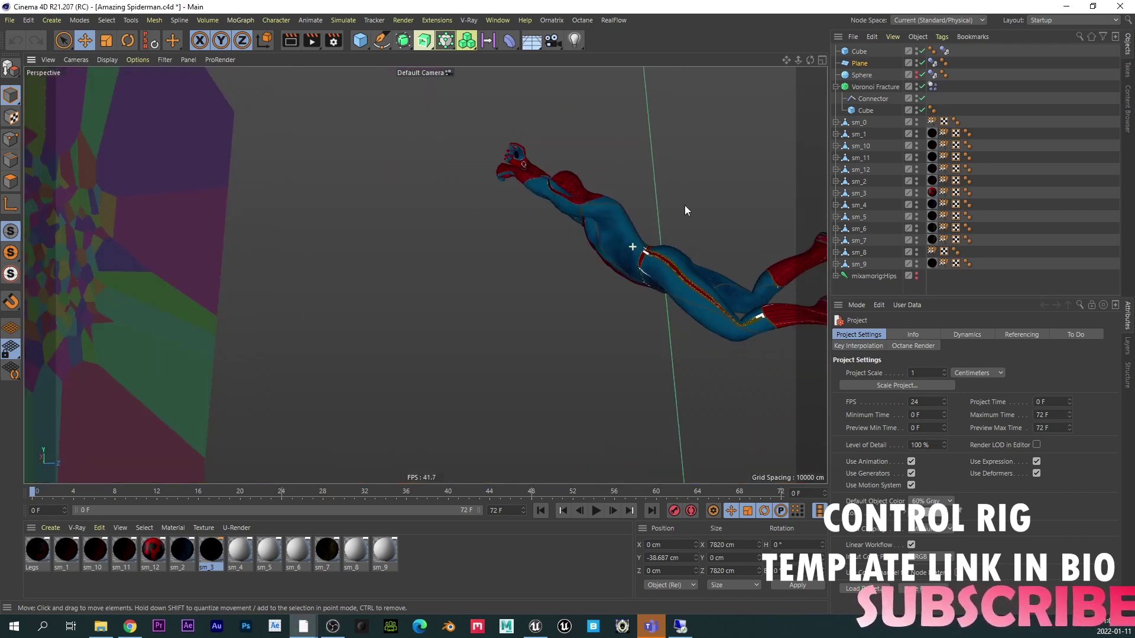
- Play back the Spider-Man wall-smash animation and return to the first frame
left_click(595, 510)
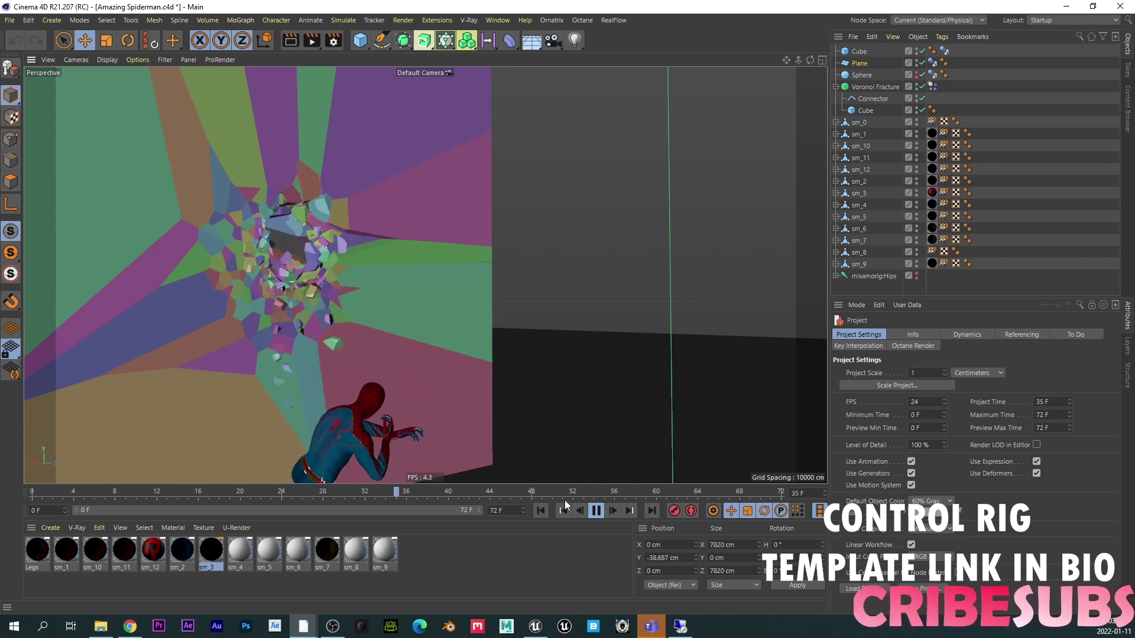
left_click_drag(372, 470, 379, 453, "alt")
middle_click_drag(379, 453, 355, 284, "alt")
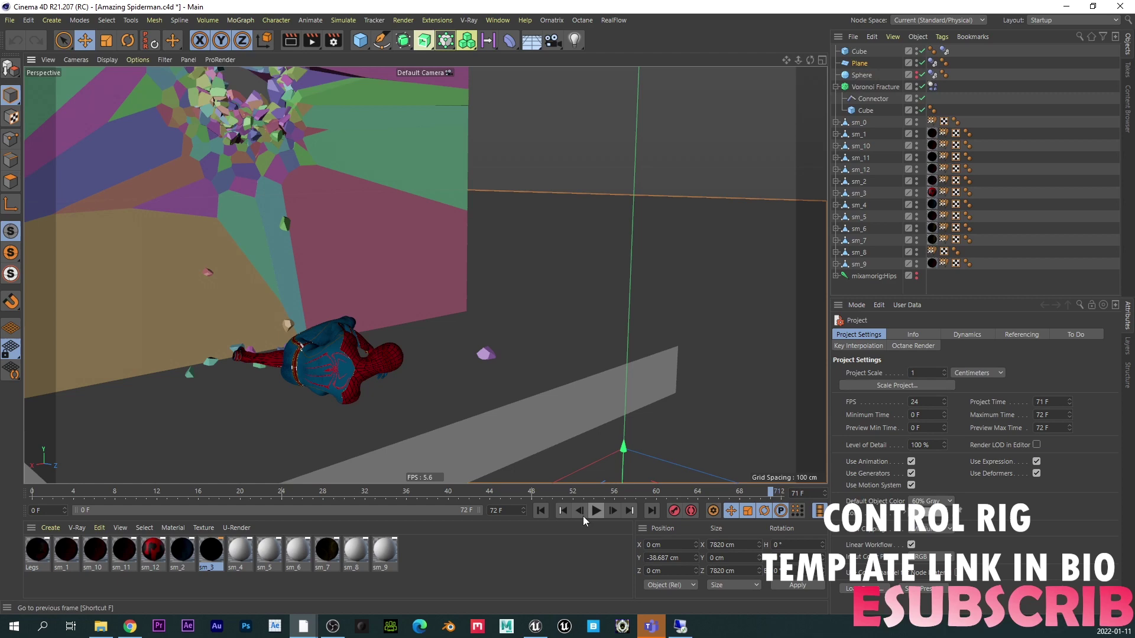
left_click(596, 510)
left_click(540, 511)
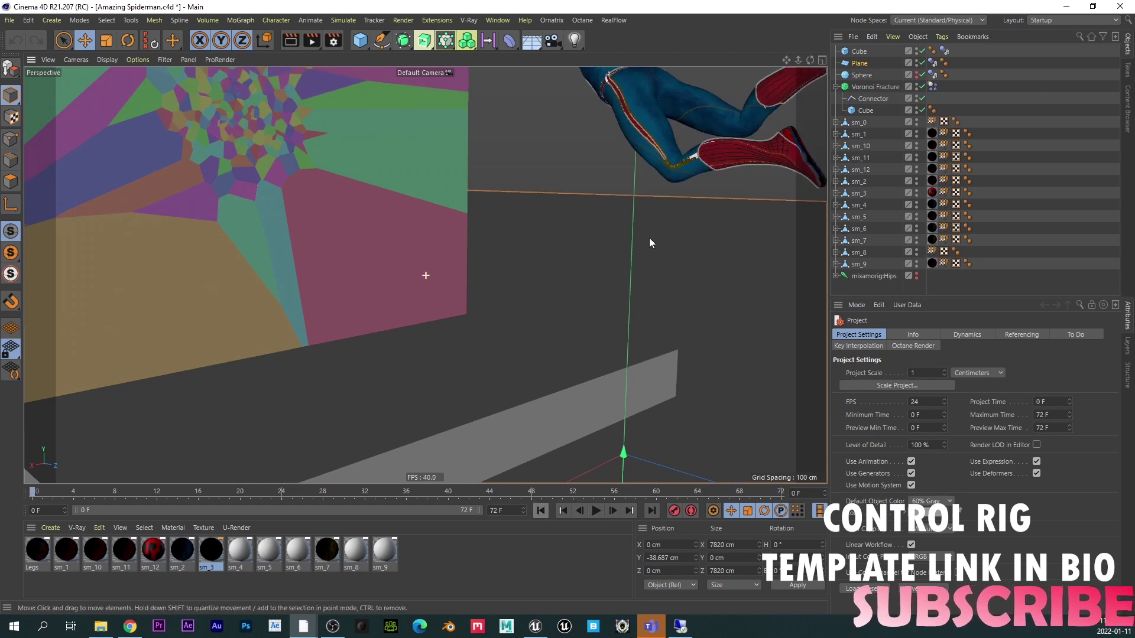
- Delete the Cube, Plane, Sphere and Voronoi Fracture with its children, leaving only the character meshes and skeleton
middle_click_drag(646, 220, 648, 261, "alt")
left_click_drag(653, 322, 581, 342, "alt")
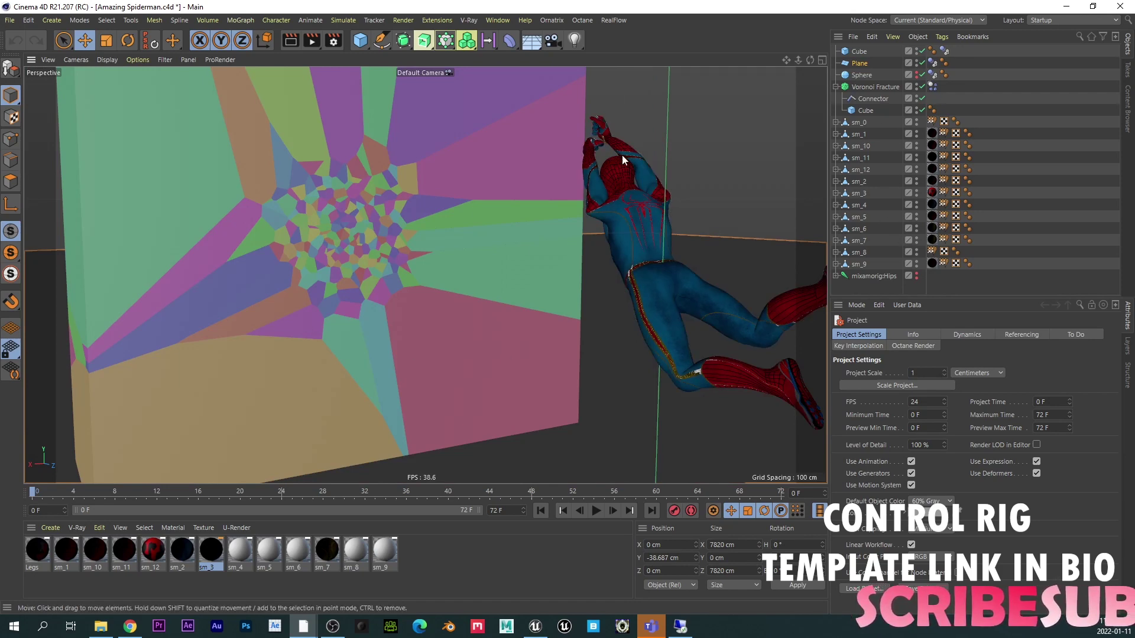
left_click(866, 112)
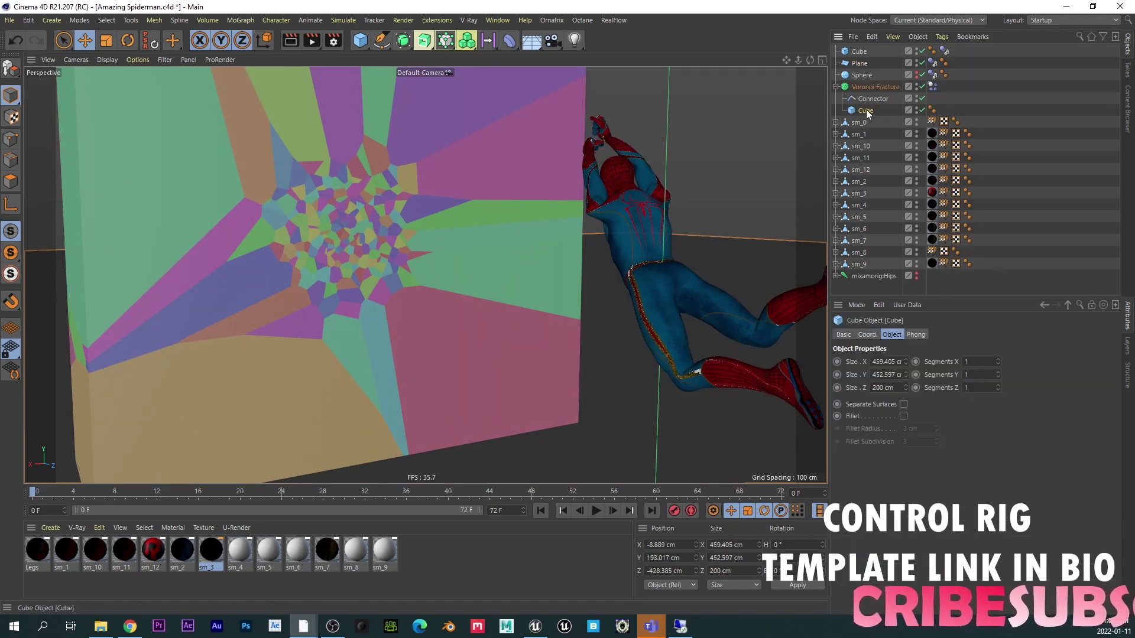
left_click(863, 52, "shift")
key("Delete")
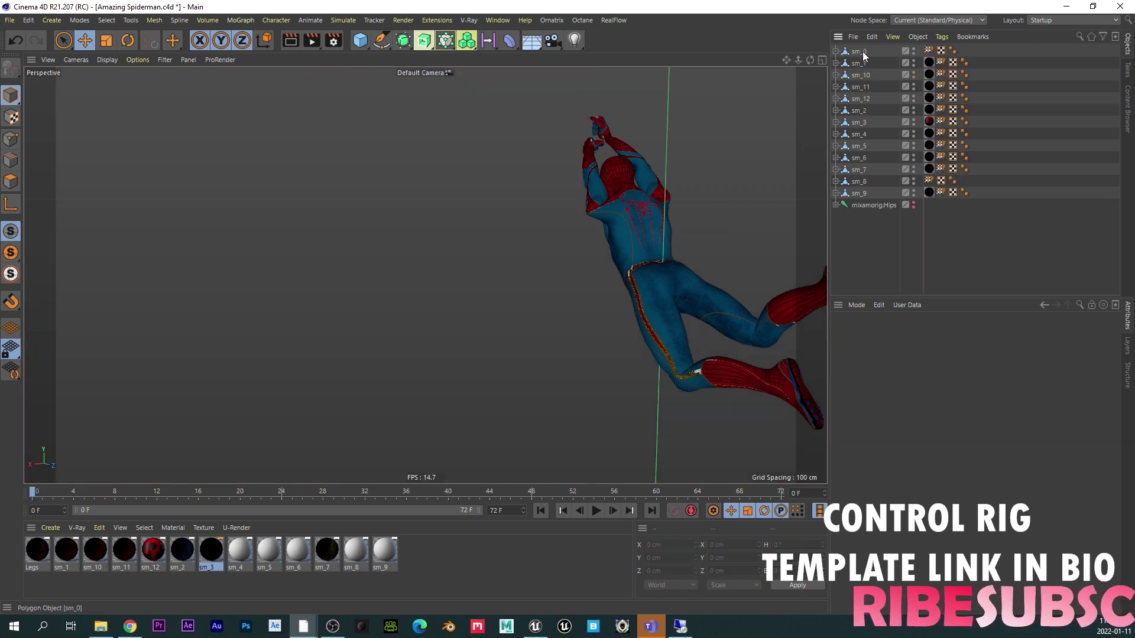
- Select the weight tags on all the character's sm_ meshes and reset their bind pose
left_click(941, 193)
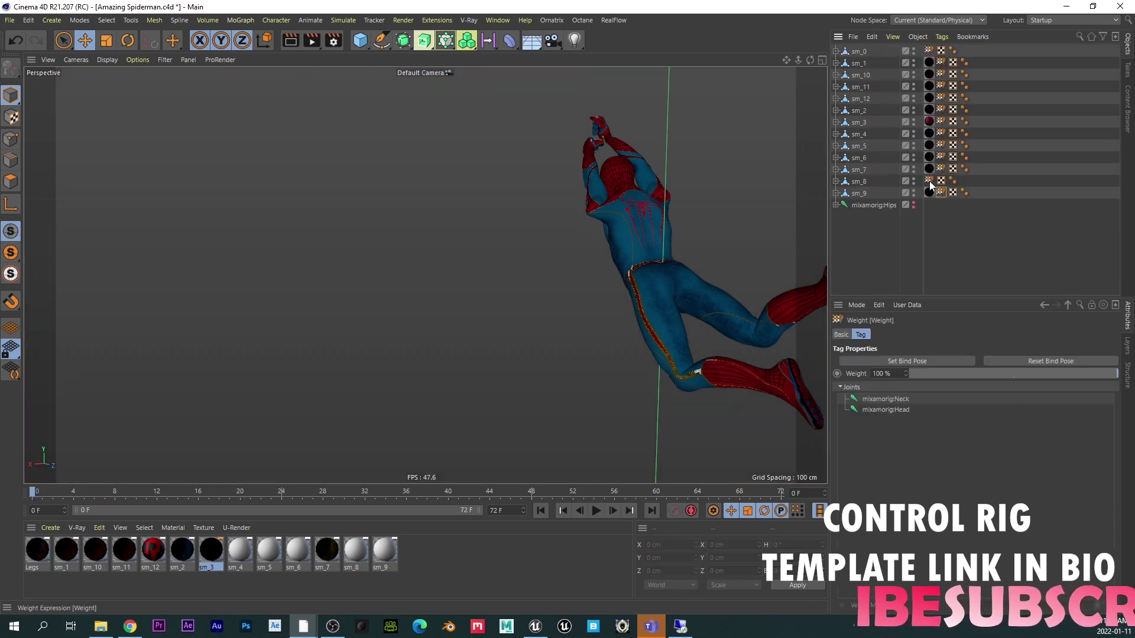
left_click(929, 180, "ctrl")
left_click(940, 169)
left_click(940, 62, "shift")
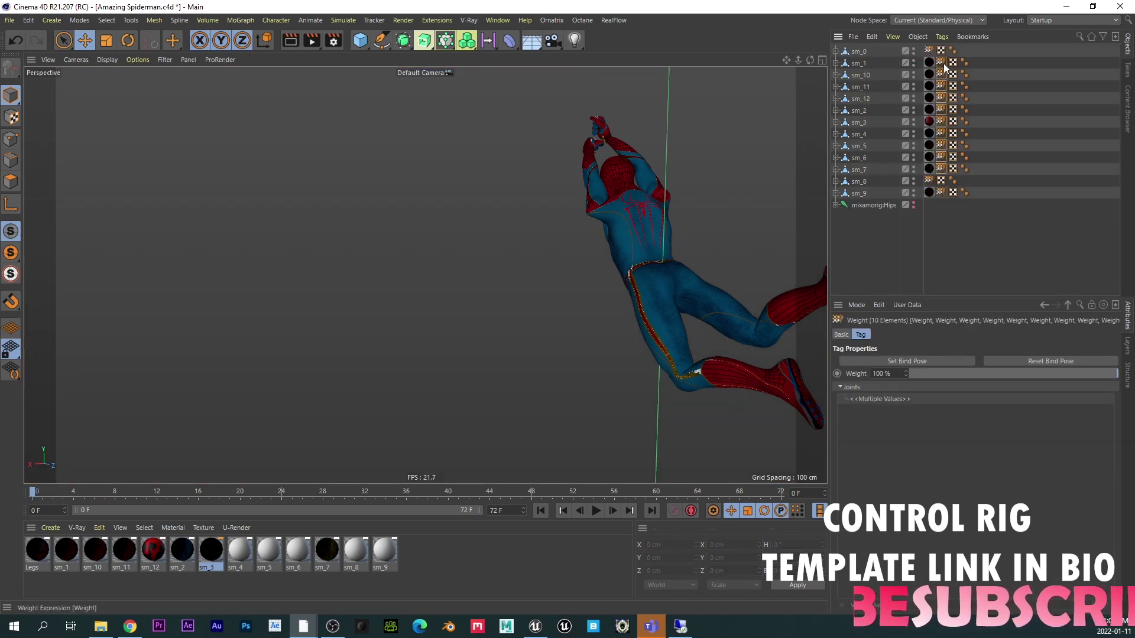
left_click(930, 181, "ctrl")
left_click(928, 51, "ctrl")
left_click(1026, 360)
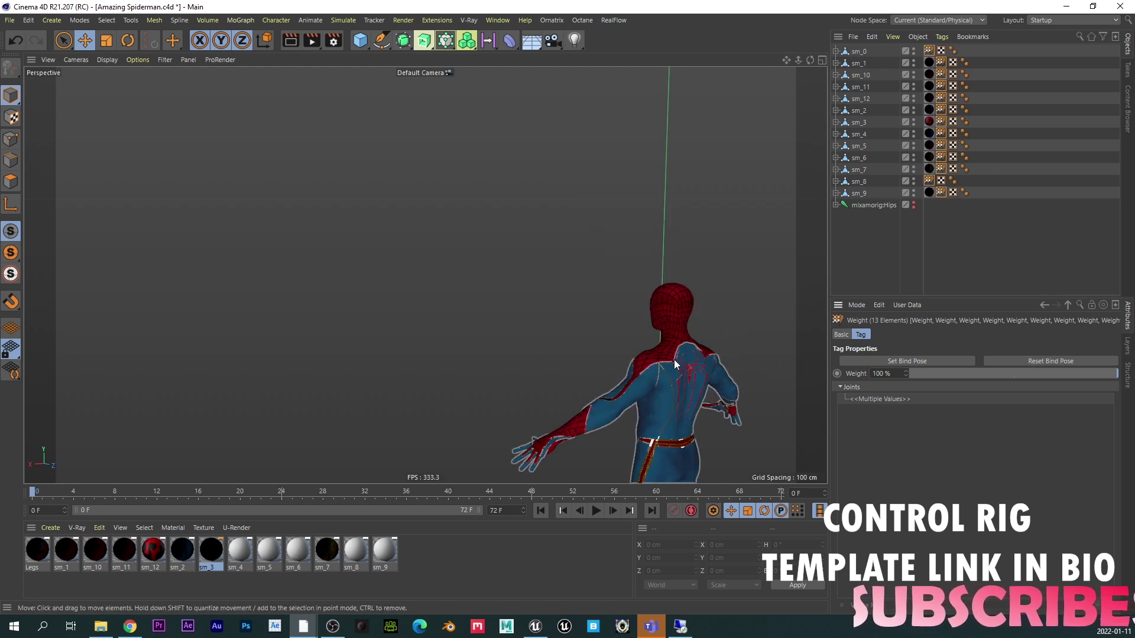
- Inspect the character from the front and check the skeleton's keyframes in the Timeline
left_click_drag(665, 364, 652, 373, "alt")
middle_click_drag(515, 376, 409, 194, "alt")
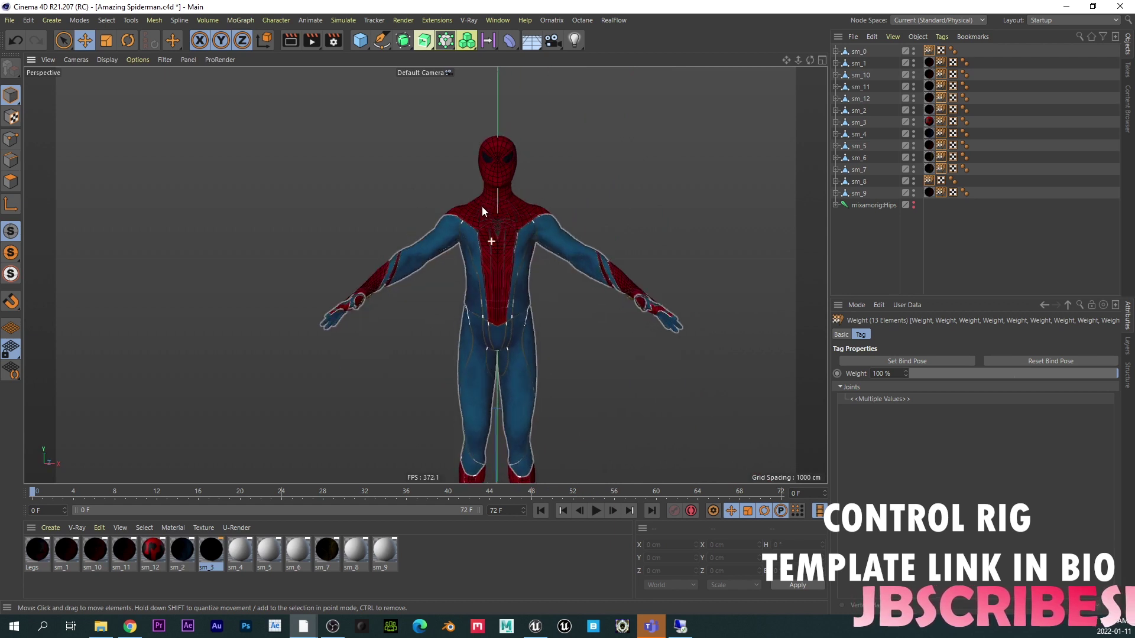
key("shift+F3")
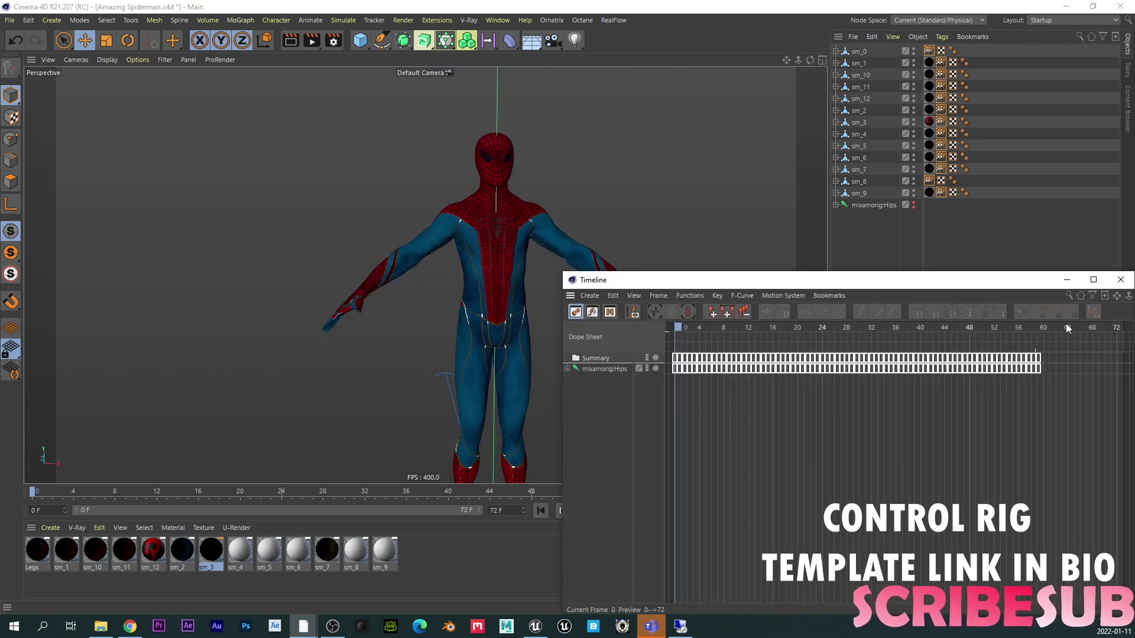
left_click(1120, 280)
- Run an FBX export of the character with the version 7.5 (2016) export settings
left_click(10, 20)
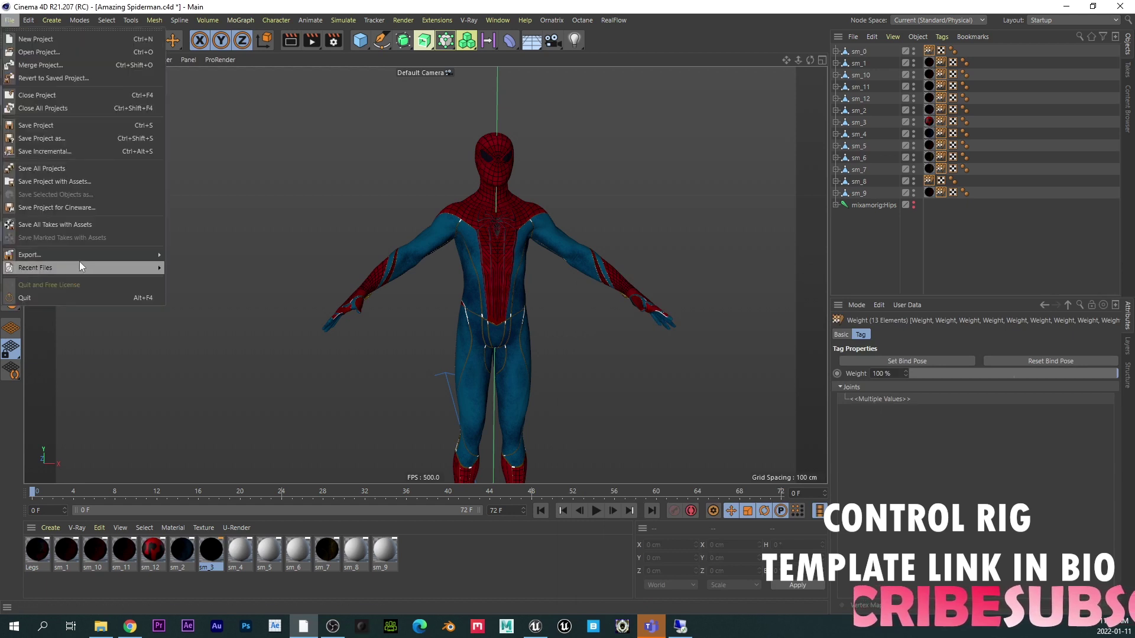
mouse_move(99, 257)
left_click(204, 354)
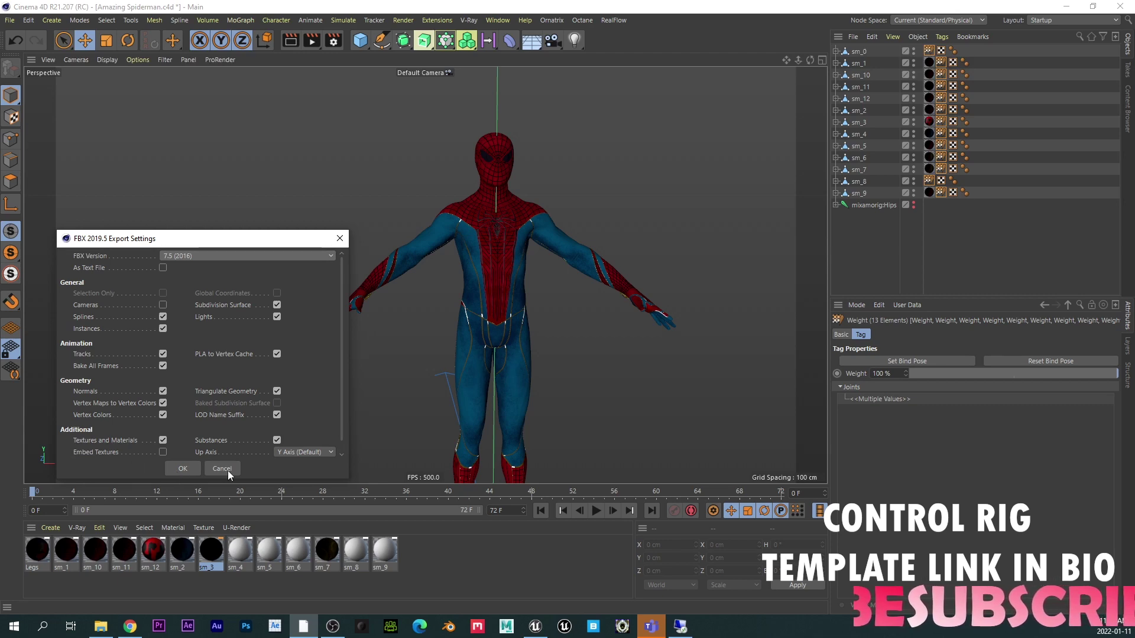
left_click(194, 468)
left_click(679, 304)
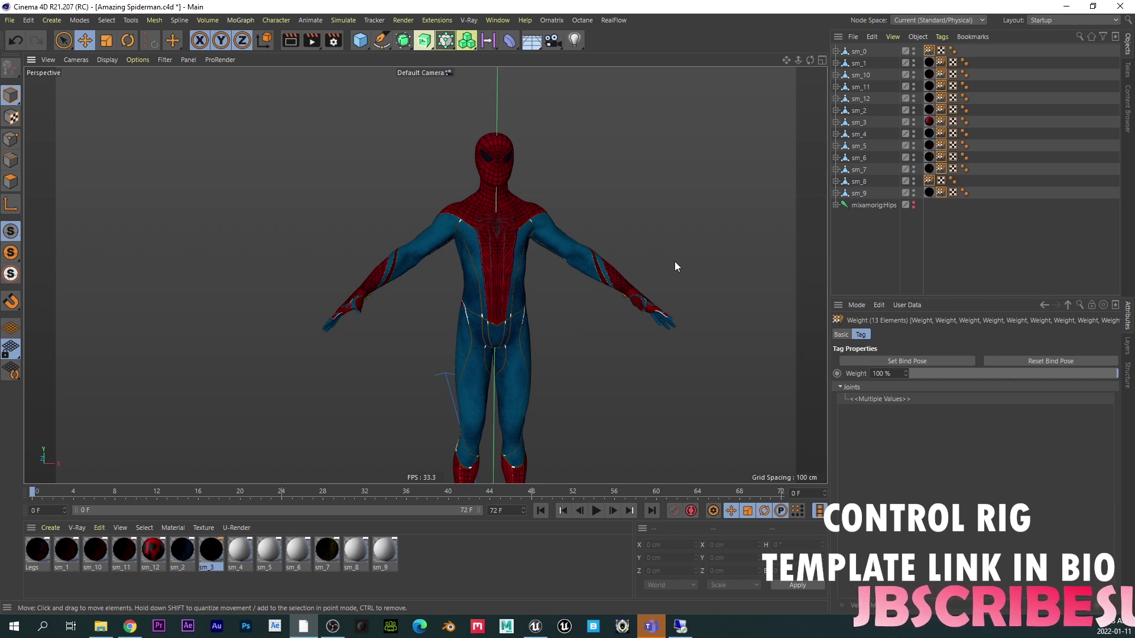
- Close the Amazing Spiderman.c4d project without saving its changes
left_click(9, 20)
left_click(30, 95)
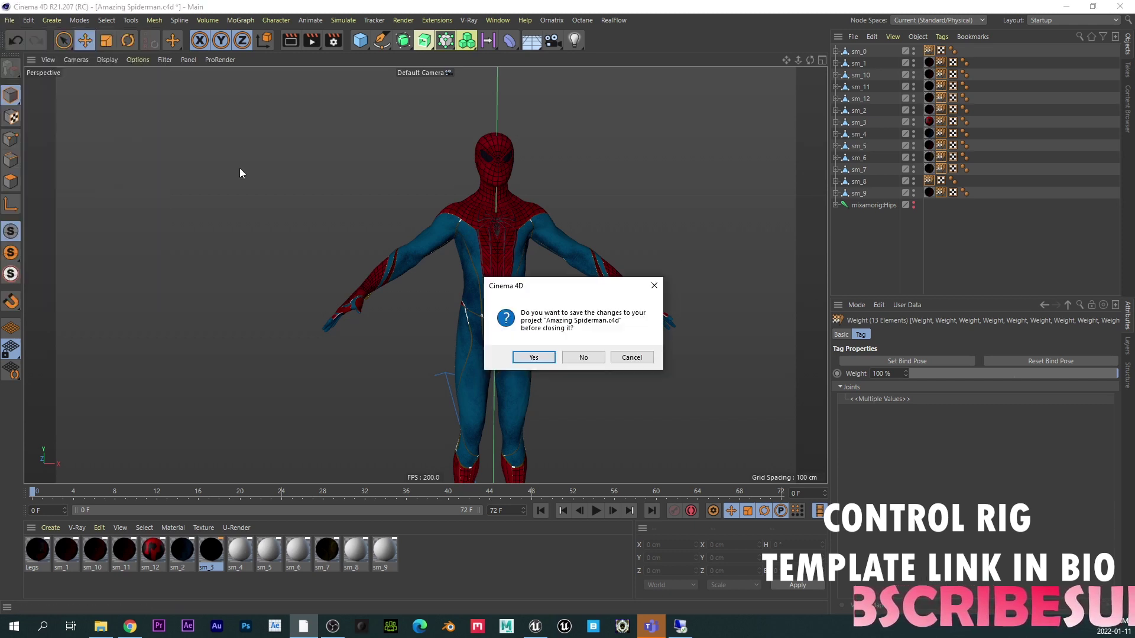
left_click(584, 358)
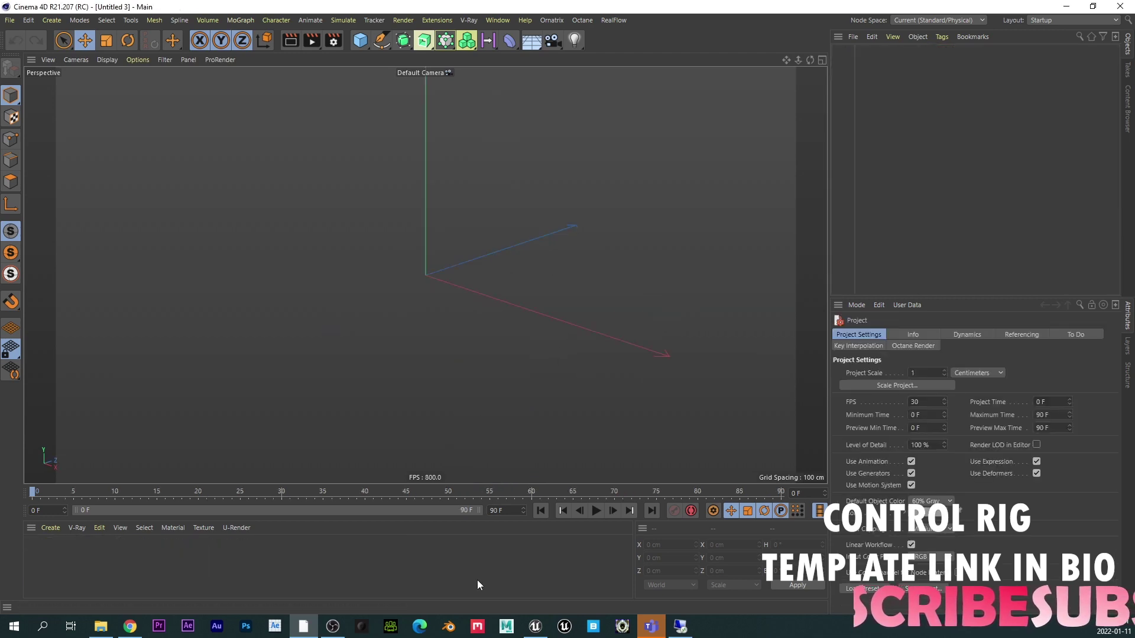
- Switch to Unreal Engine and open the Amazing_Spiderman folder inside Characters
left_click(536, 626)
left_click_drag(548, 238, 523, 207)
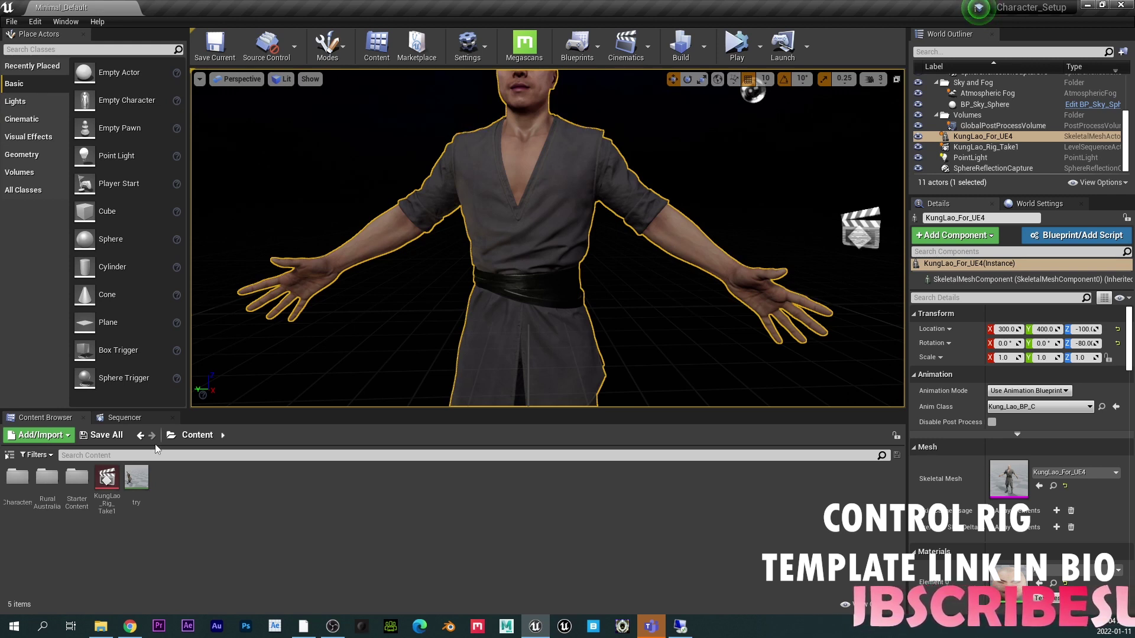
double_click(18, 477)
double_click(17, 477)
left_click(100, 626)
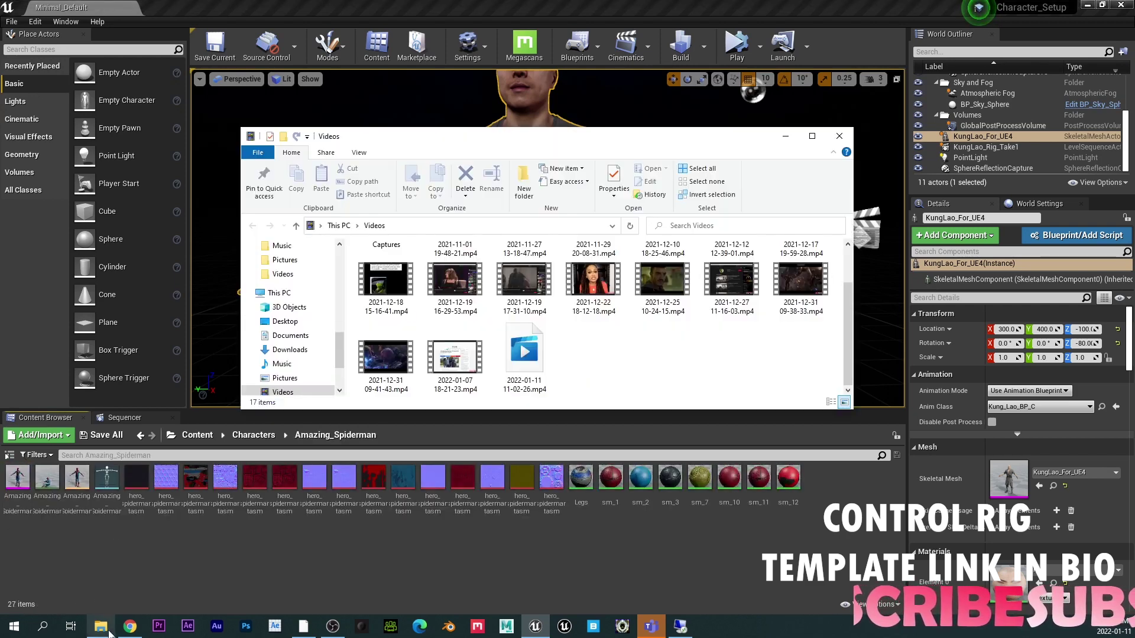
left_click_drag(568, 140, 1134, 165)
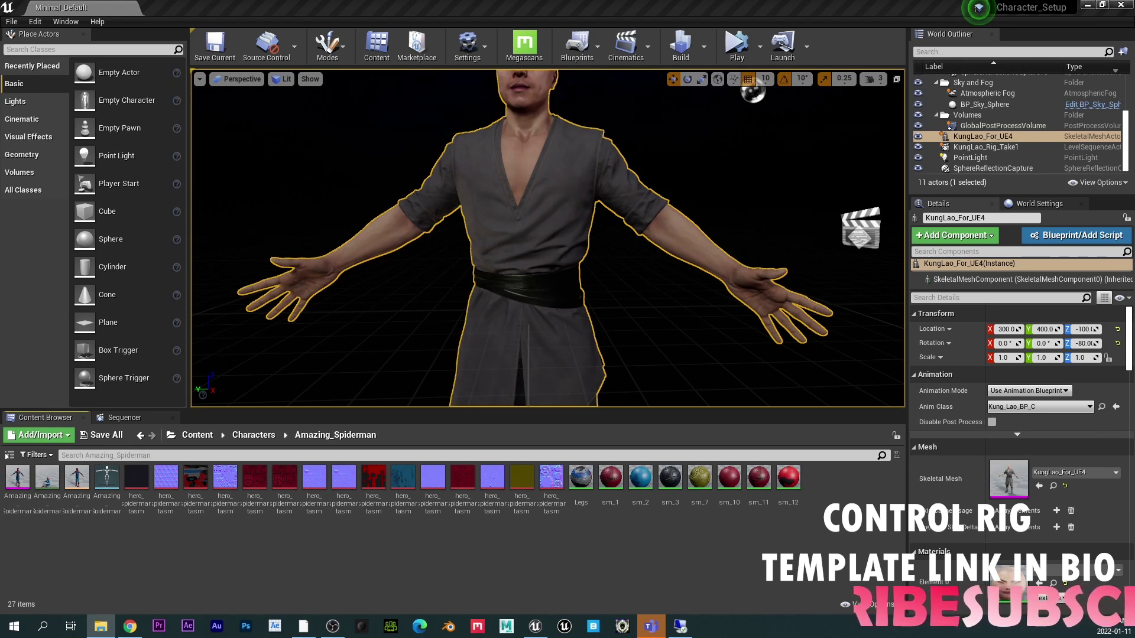
left_click(267, 544)
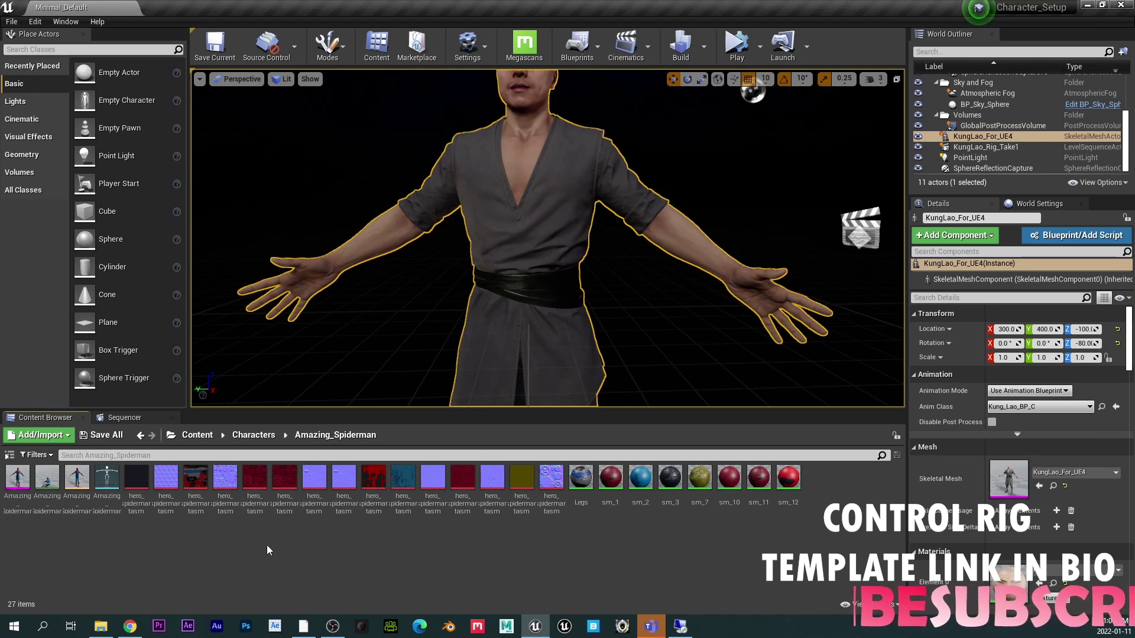
- Open the Amazing_Spiderman_For_UE4 skeletal mesh, inspect it up close and preview its animation
double_click(17, 479)
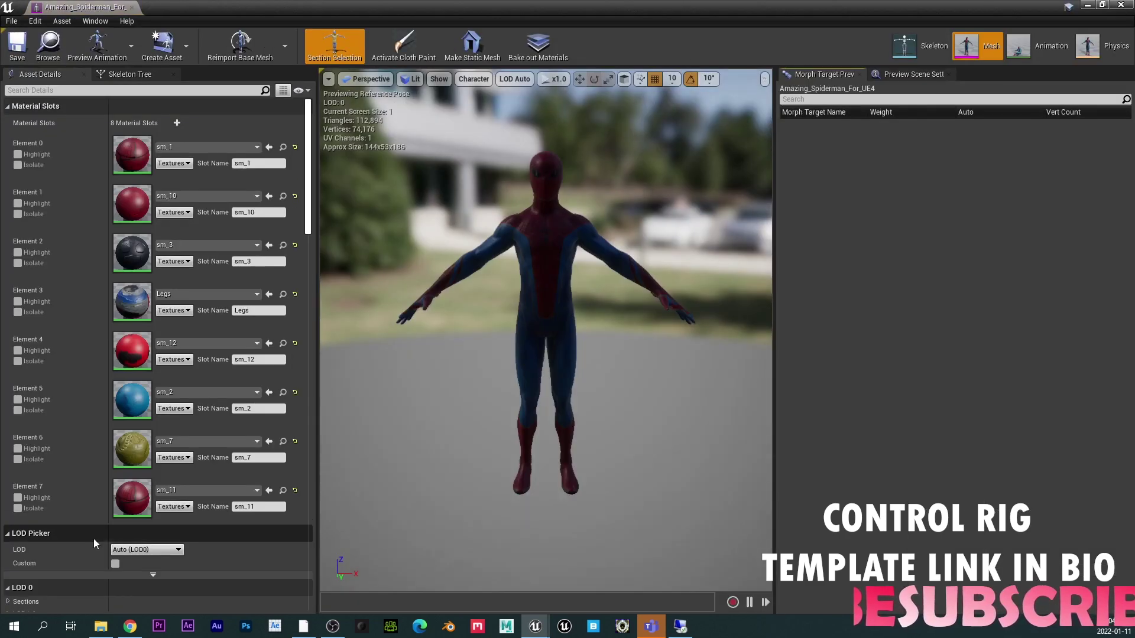
left_click_drag(561, 272, 514, 254)
scroll(545, 330, "up", 8)
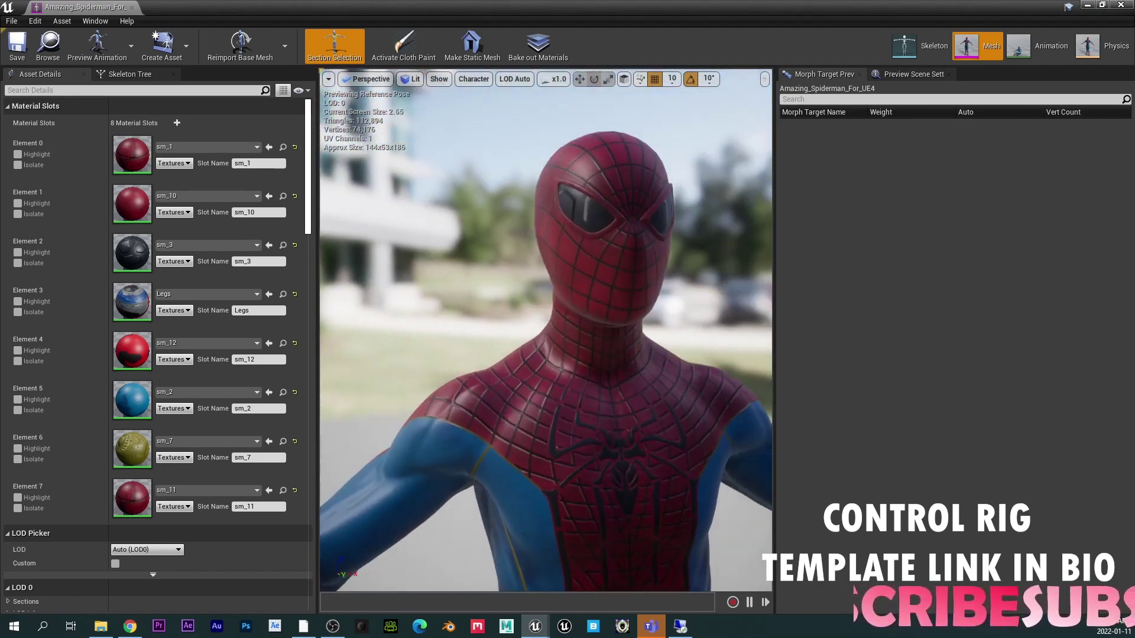
scroll(545, 331, "down", 8)
scroll(545, 331, "up", 4)
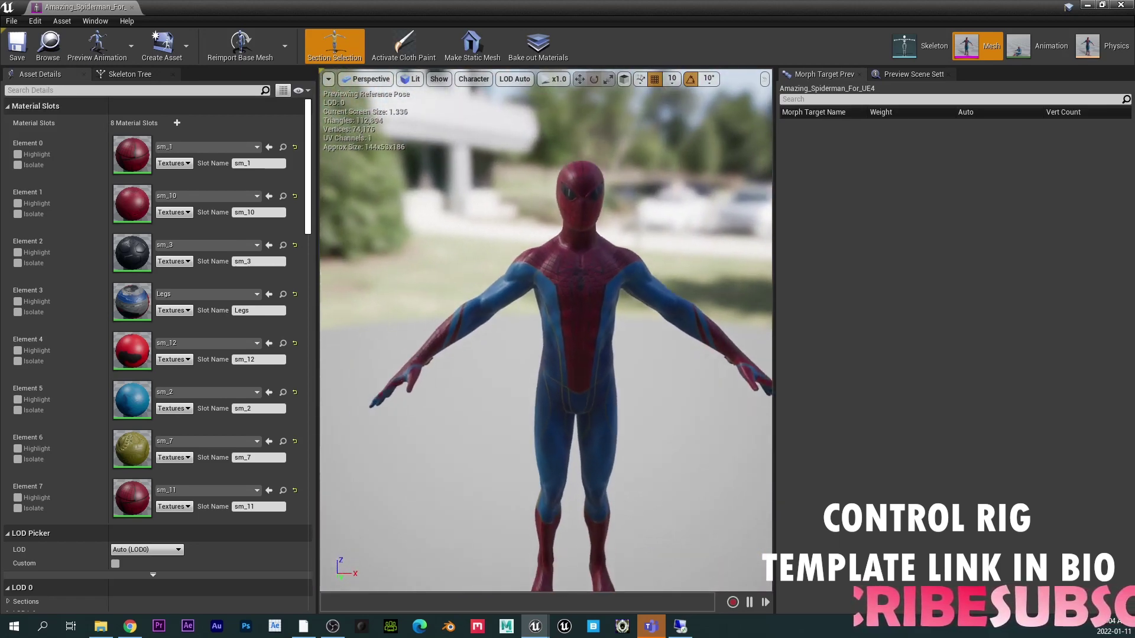
right_click_drag(564, 343, 571, 343, "alt")
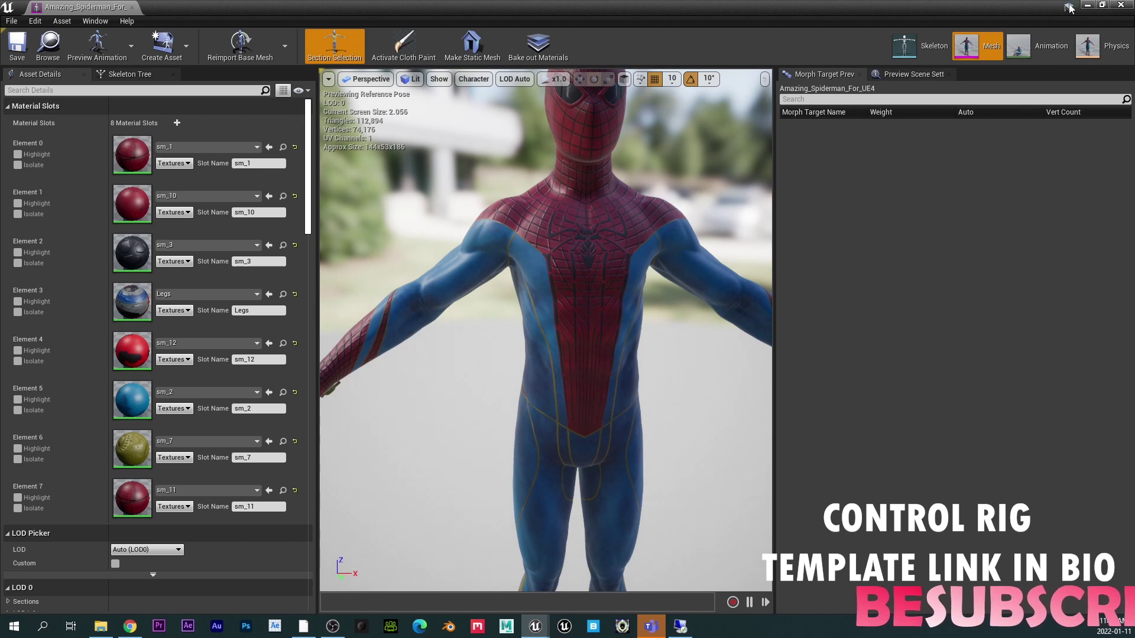
left_click(1023, 52)
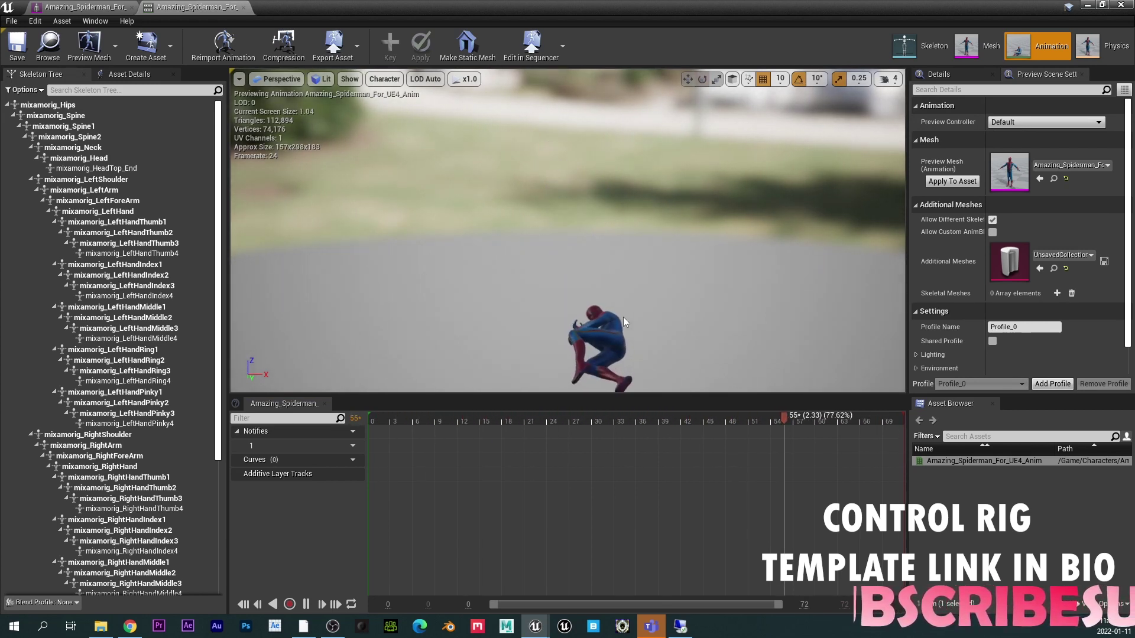
left_click(976, 46)
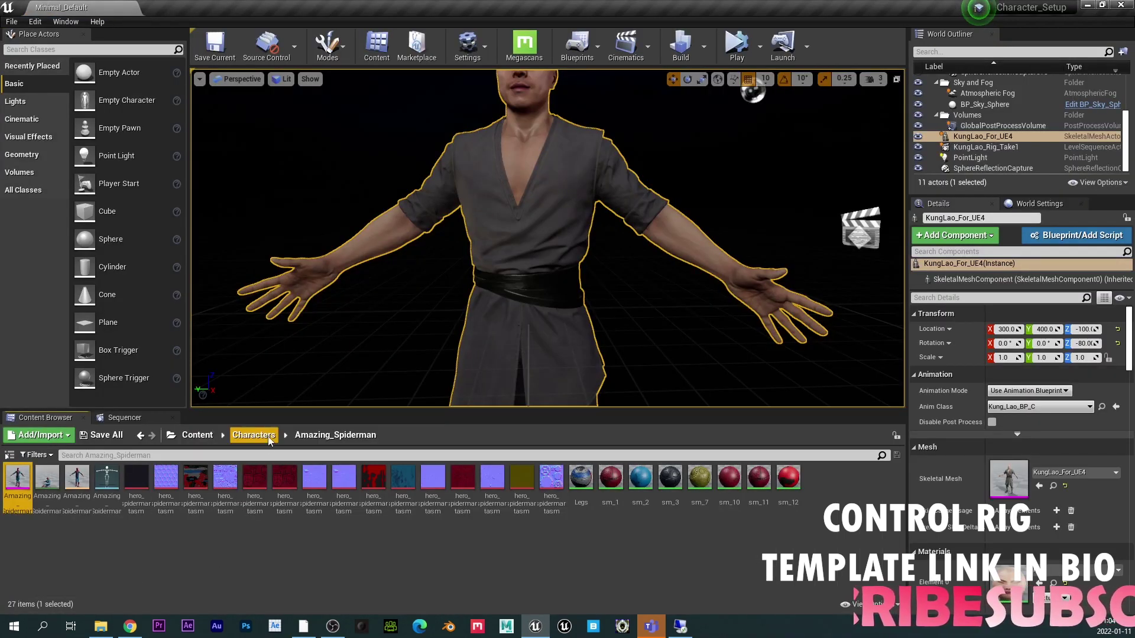
- Copy the KungLao_Rig control rig from the KungLao folder into the Amazing_Spiderman folder
left_click(267, 438)
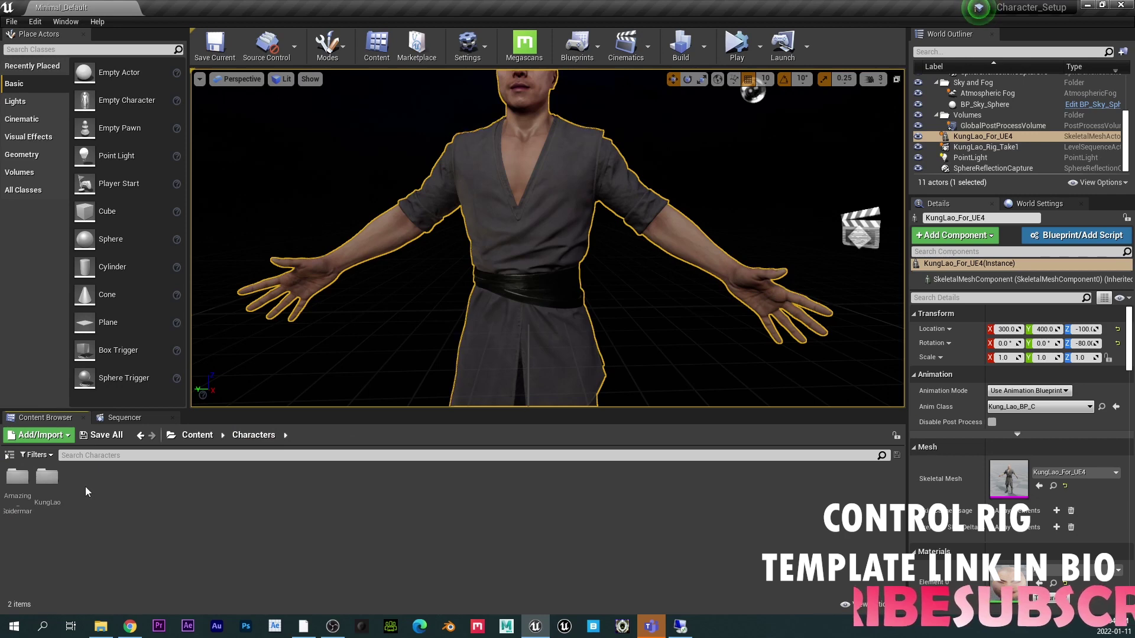
double_click(46, 477)
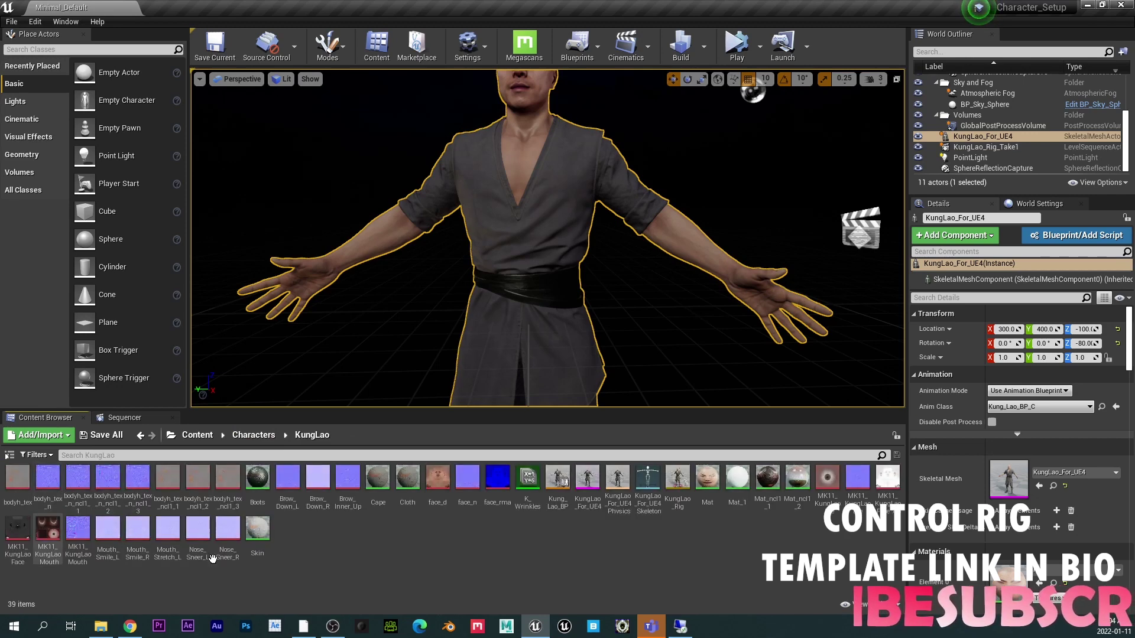
left_click(665, 476)
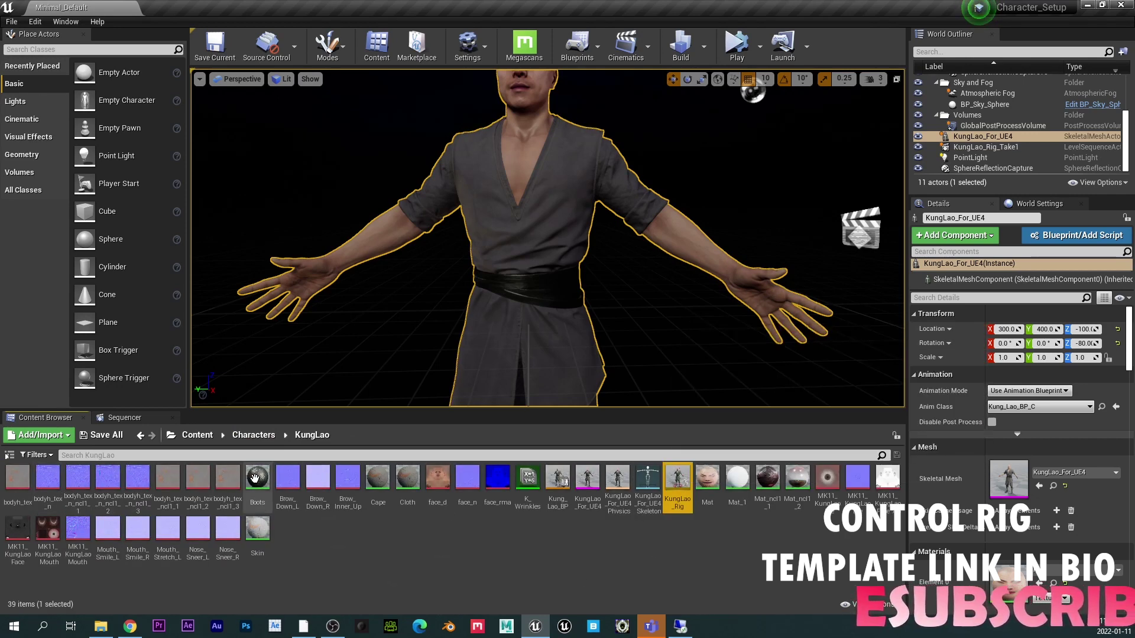
left_click(253, 435)
double_click(18, 477)
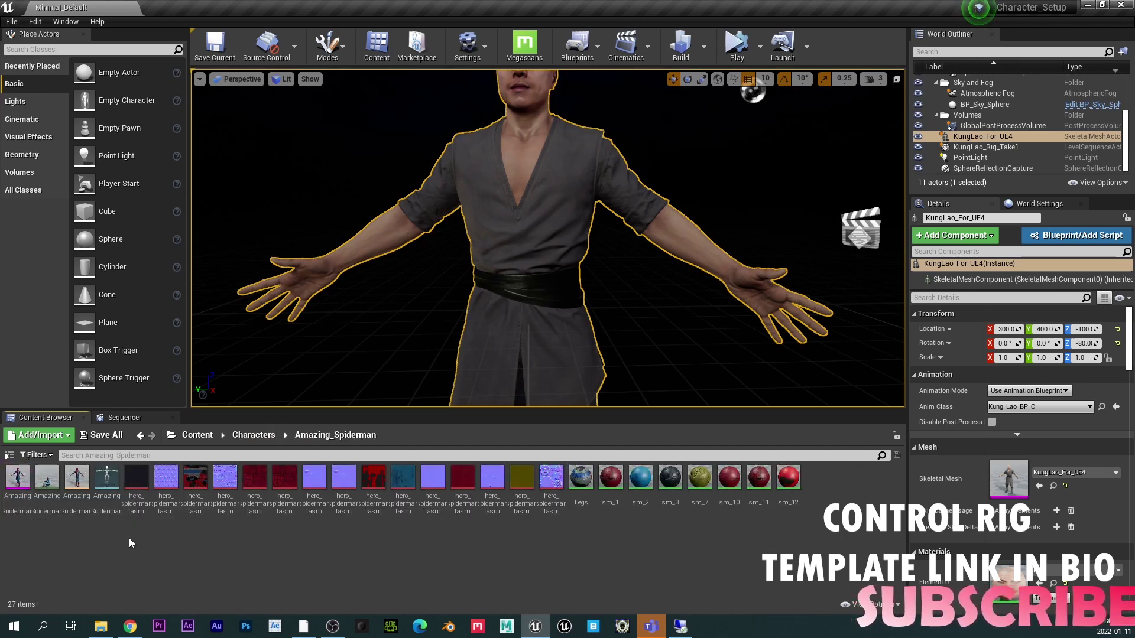
key("ctrl+v")
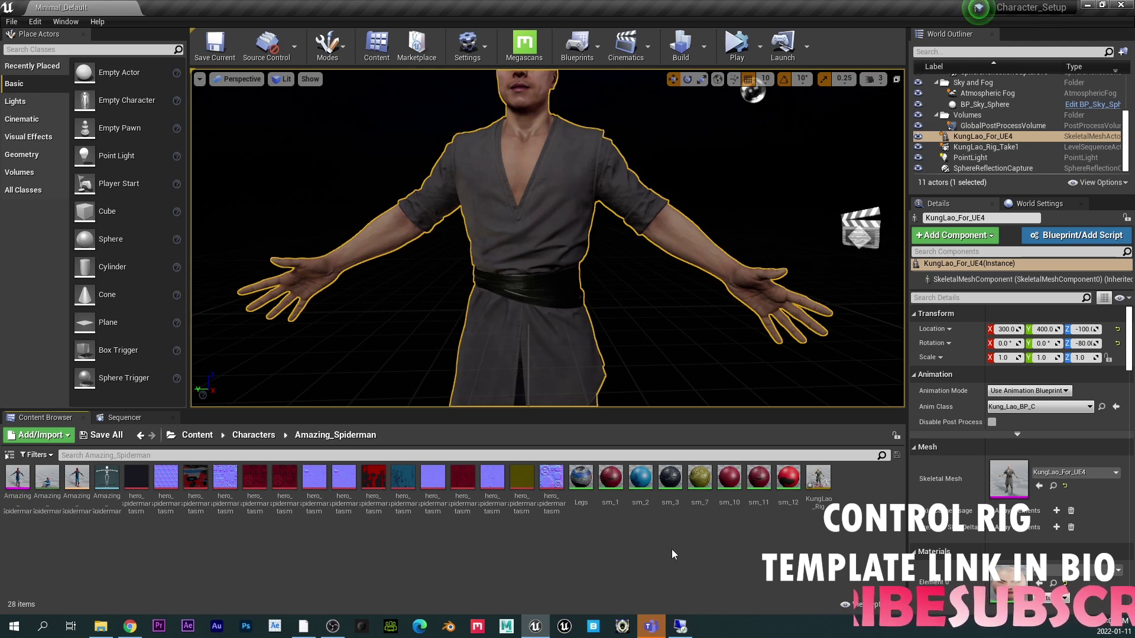
- Rename the copied KungLao_Rig control rig in the Amazing_Spiderman folder as Amazing_Spiderman_Rig
left_click(820, 485)
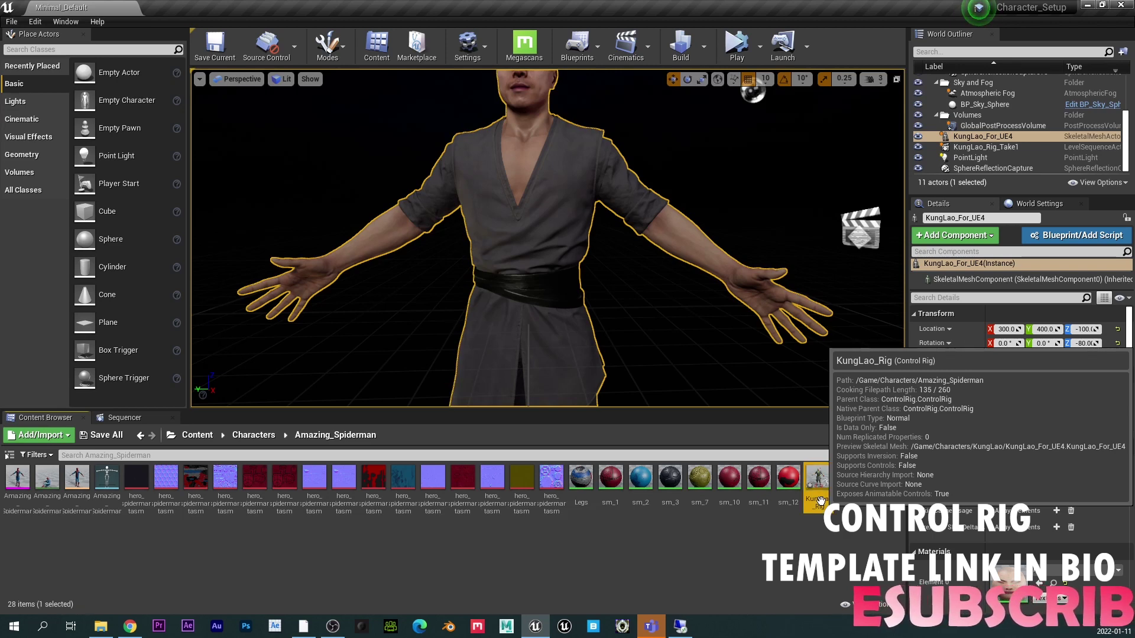
key("F2")
type("The")
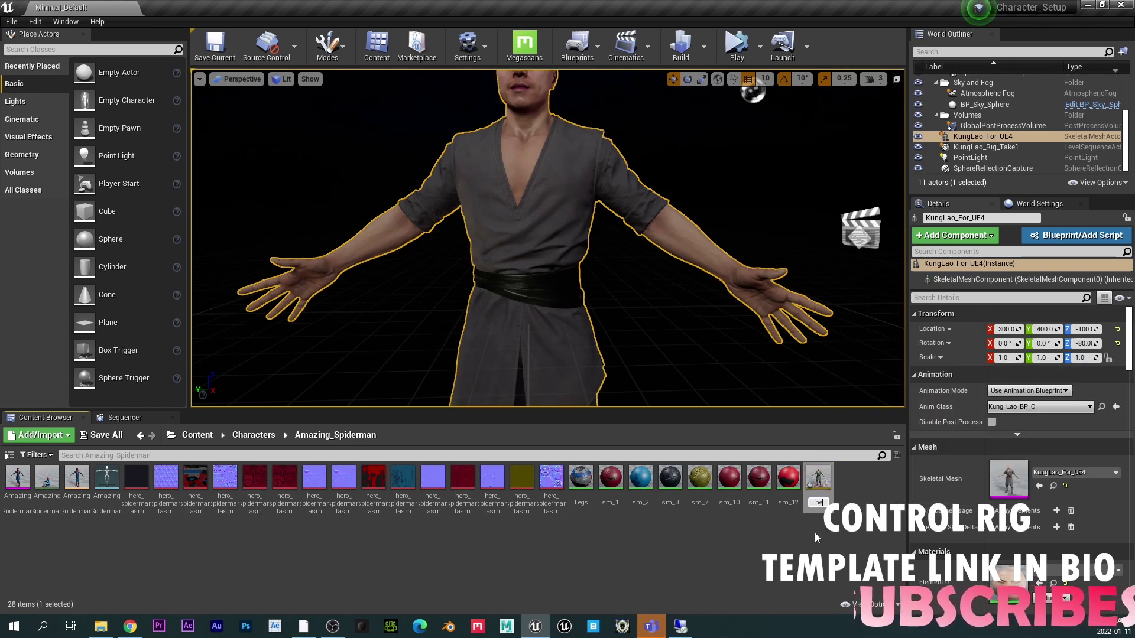
key("BackSpace")
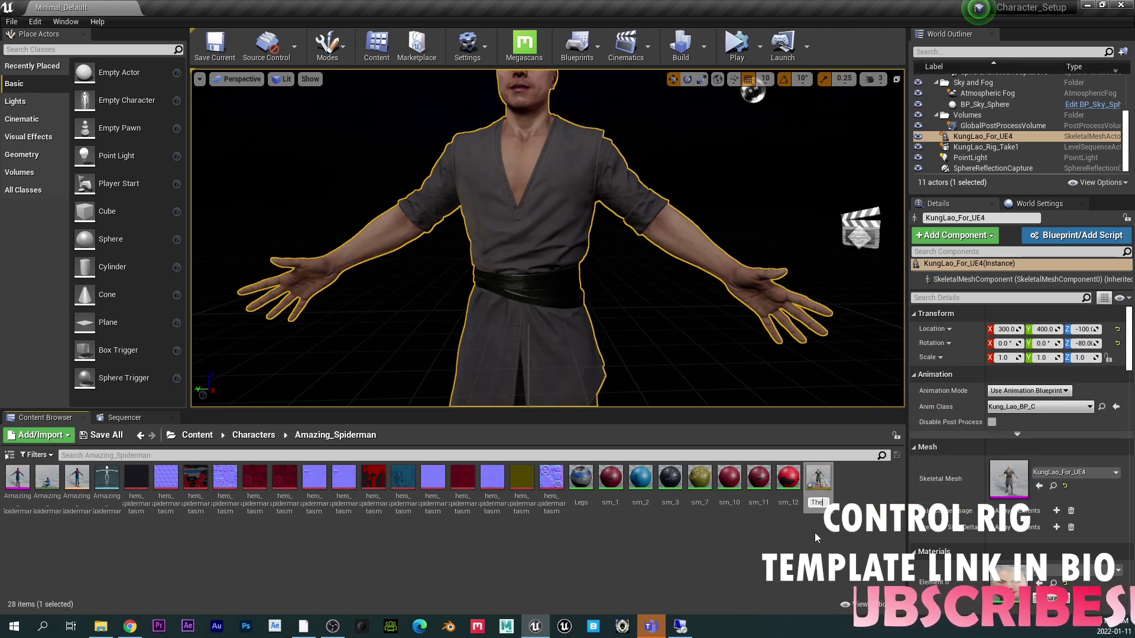
key("BackSpace")
key("BackSpace")
type("AMa")
key("BackSpace")
key("BackSpace")
type("mazing")
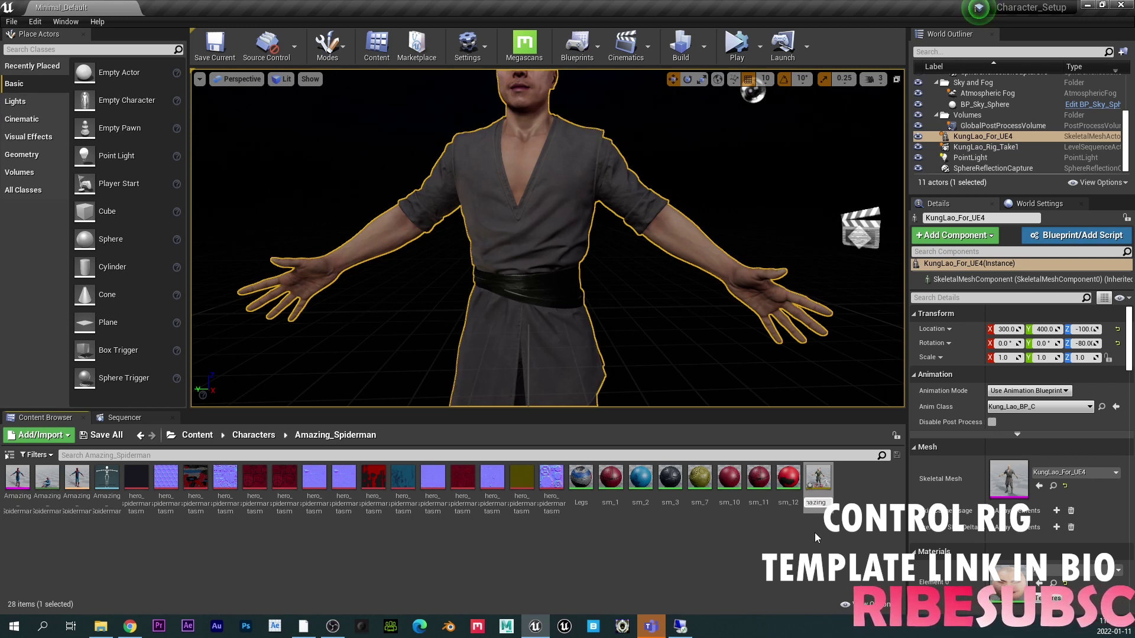
type("_Sp")
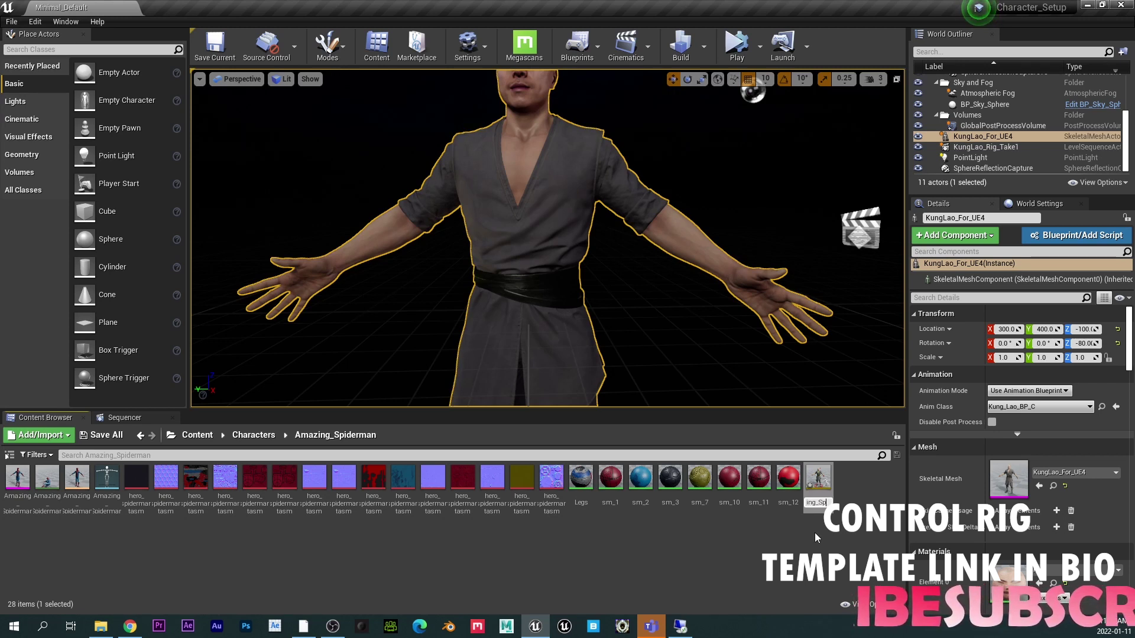
type("iderman_Rig")
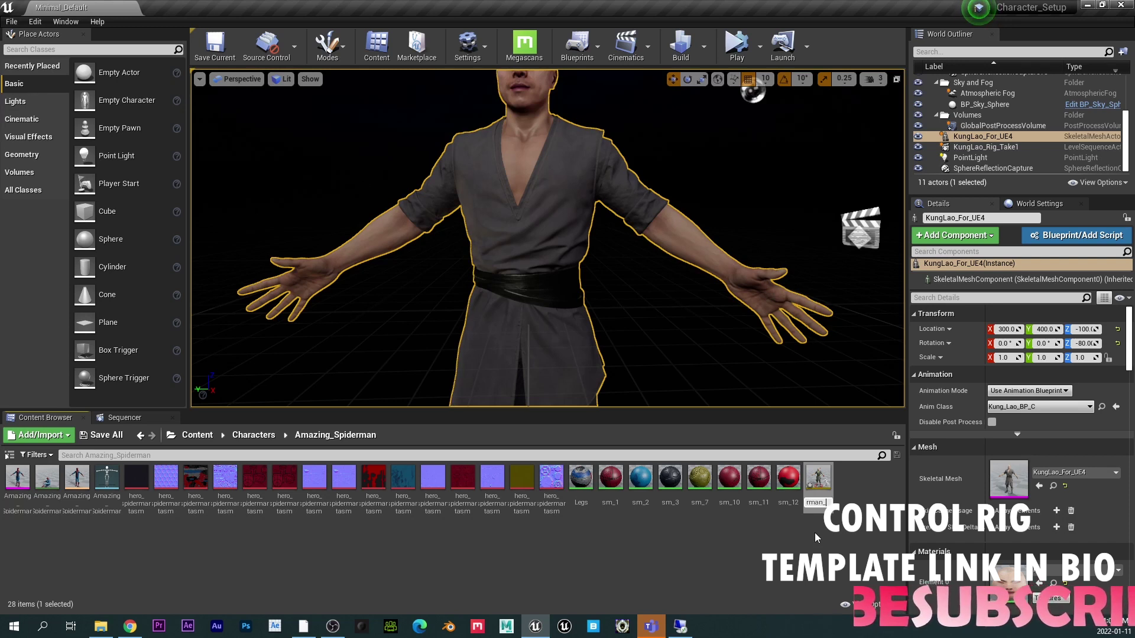
key("Return")
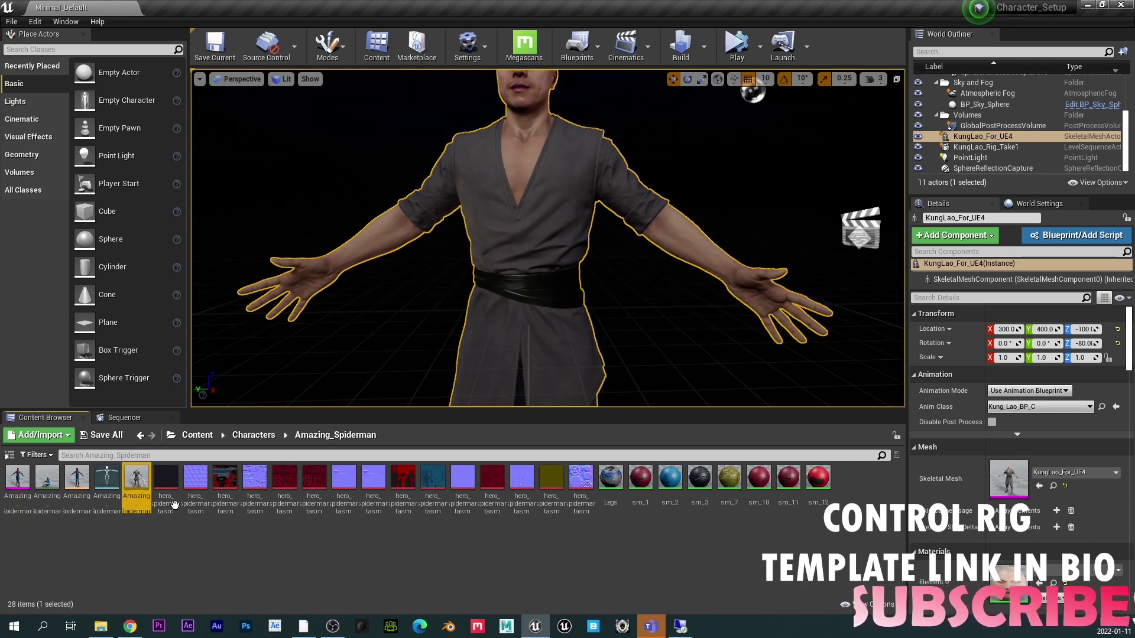
- Open the Amazing_Spiderman_Rig control rig and examine its rig graph and the facial controls on the preview mesh
double_click(137, 485)
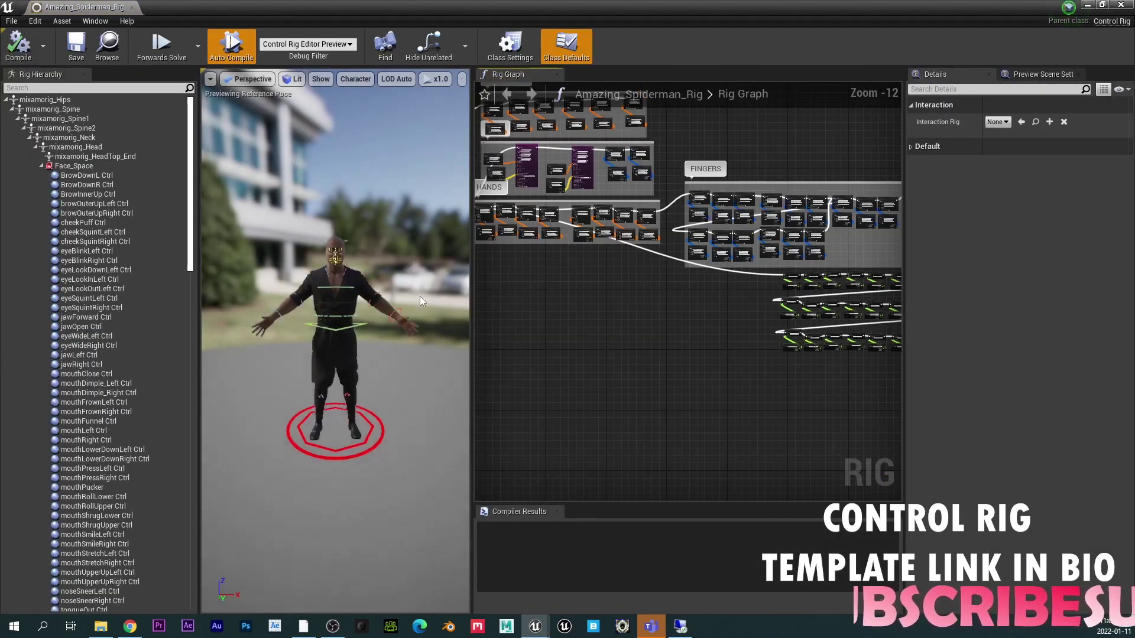
right_click_drag(646, 322, 890, 294)
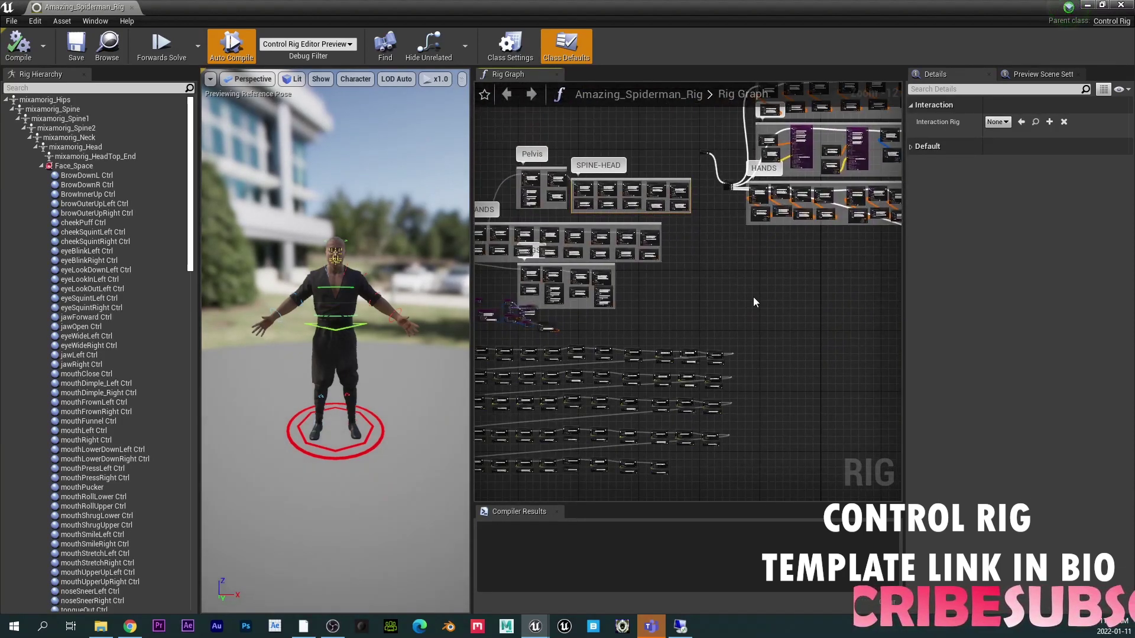
right_click_drag(722, 297, 647, 351)
scroll(342, 306, "up", 10)
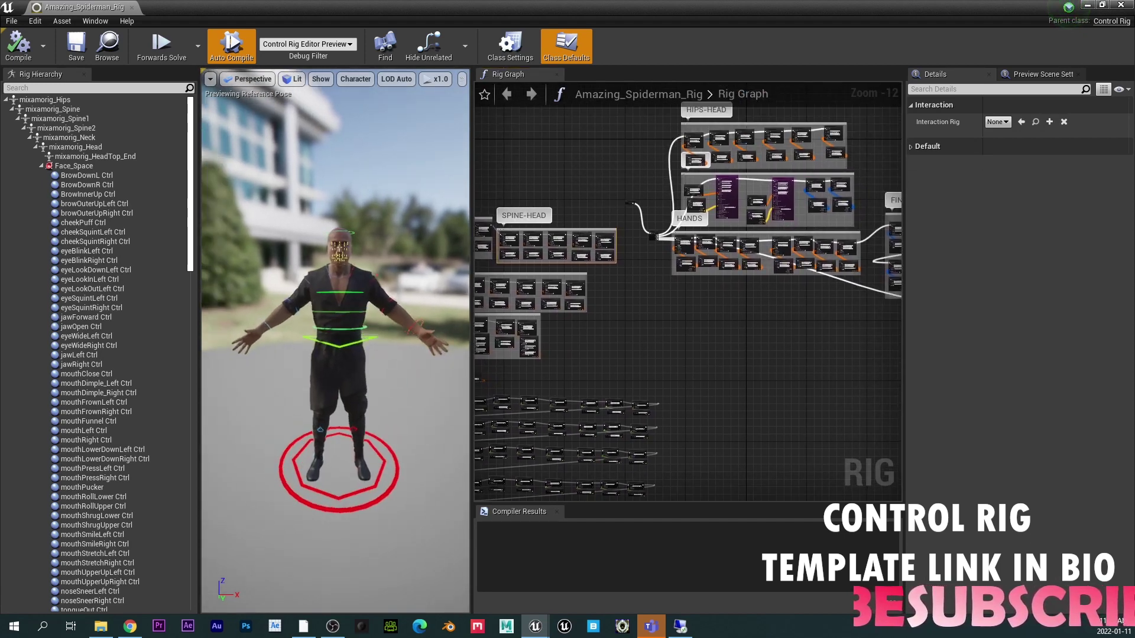
scroll(334, 338, "up", 8)
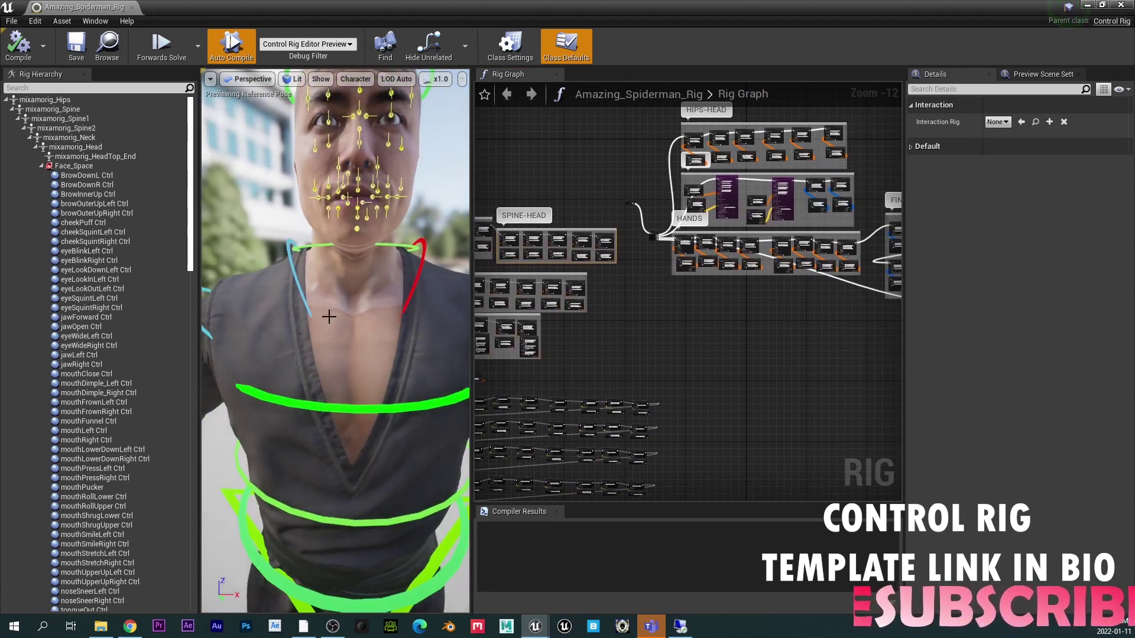
scroll(342, 267, "up", 6)
scroll(331, 242, "down", 4)
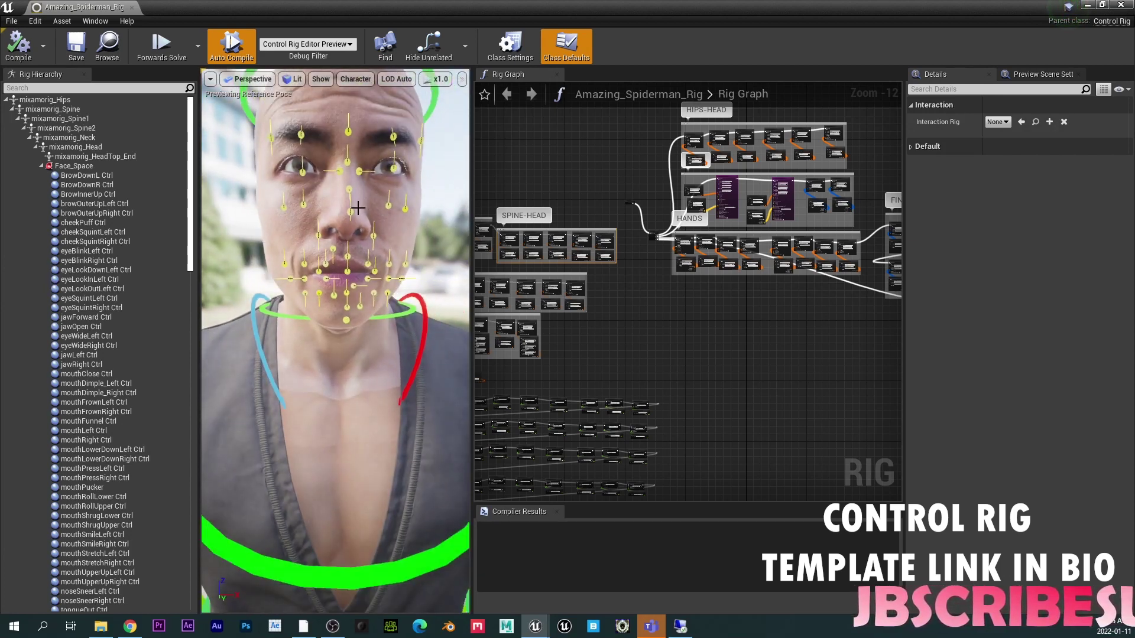
- Test the facial controls on the preview face, including cheekPuff Ctrl, BrowDownL Ctrl and noseSneerLeft Ctrl, and select eyeSquintRight Ctrl
left_click(355, 210)
left_click_drag(355, 157, 348, 128)
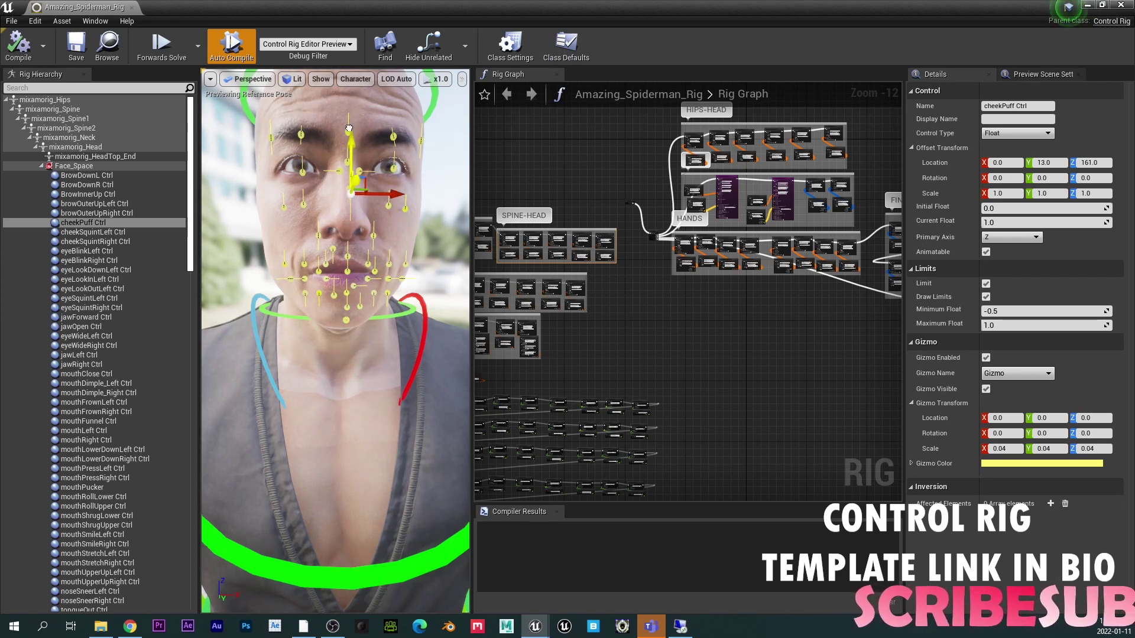
left_click(393, 137)
scroll(384, 171, "down", 3)
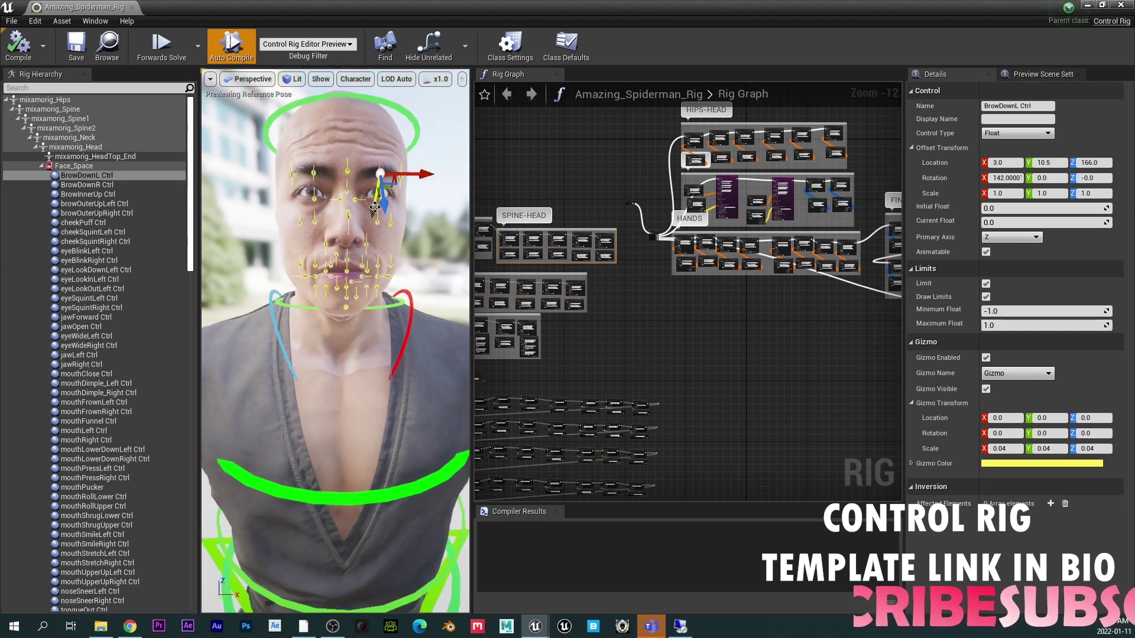
left_click_drag(411, 174, 455, 169)
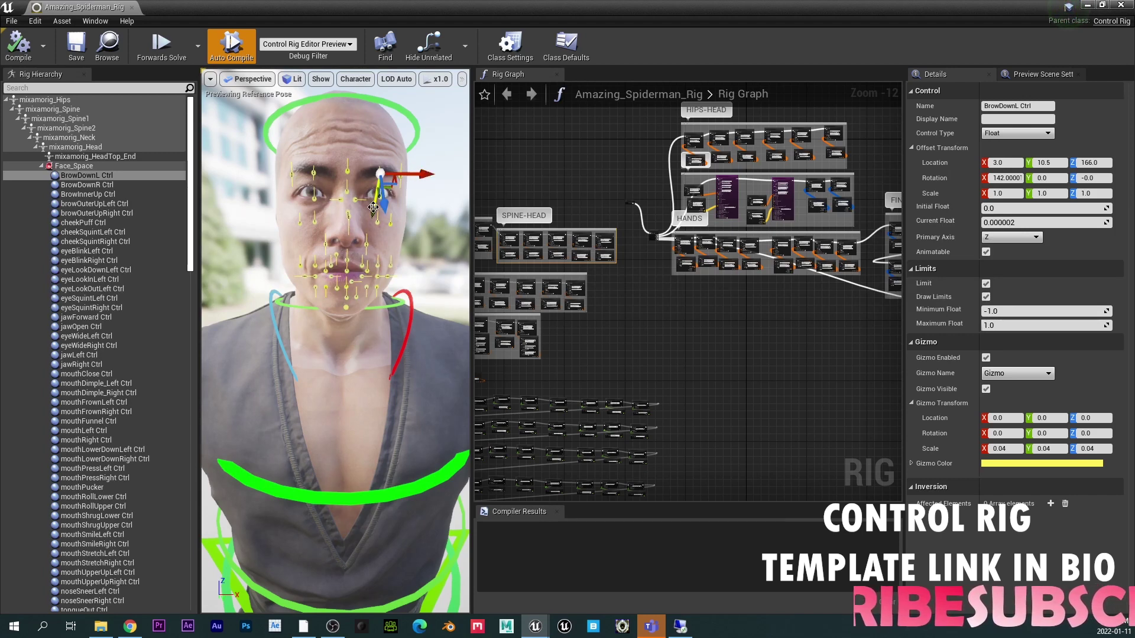
left_click_drag(383, 199, 376, 127)
left_click(369, 249)
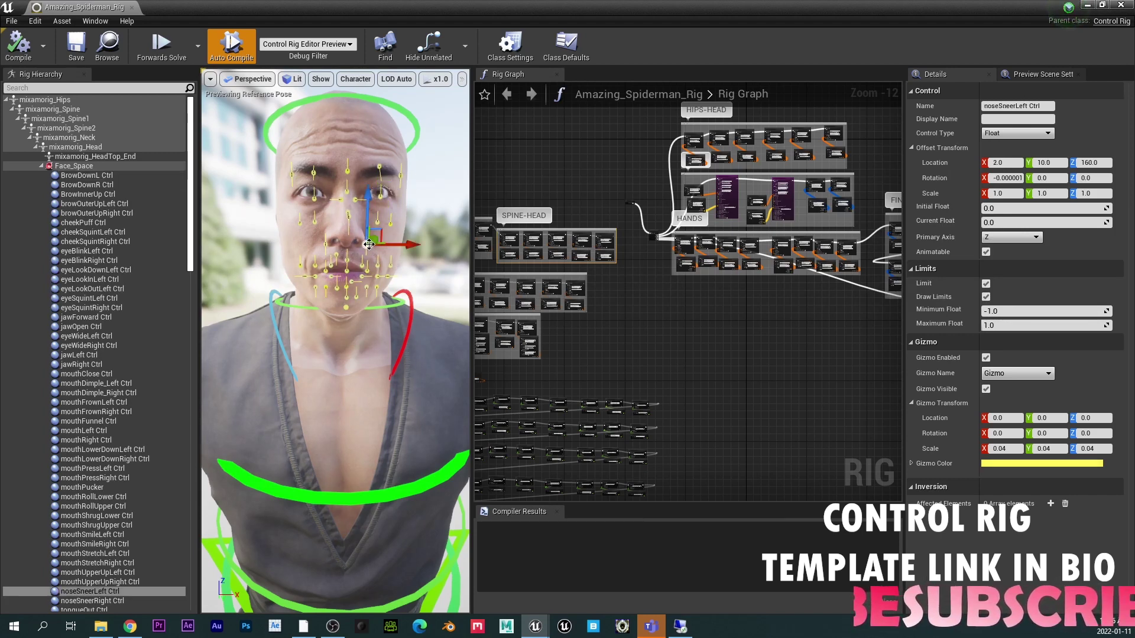
left_click_drag(374, 242, 370, 214)
left_click(314, 221)
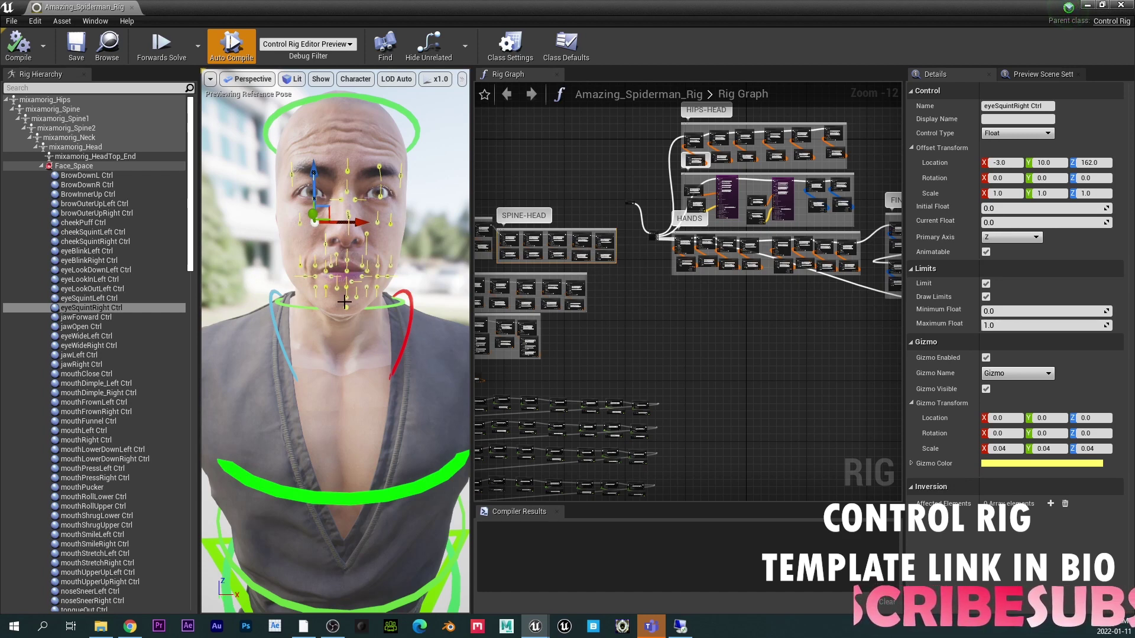
- Break the execution link between the Forwards Solve and Sequence nodes in the rig graph
right_click_drag(688, 340, 754, 418)
scroll(693, 274, "up", 8)
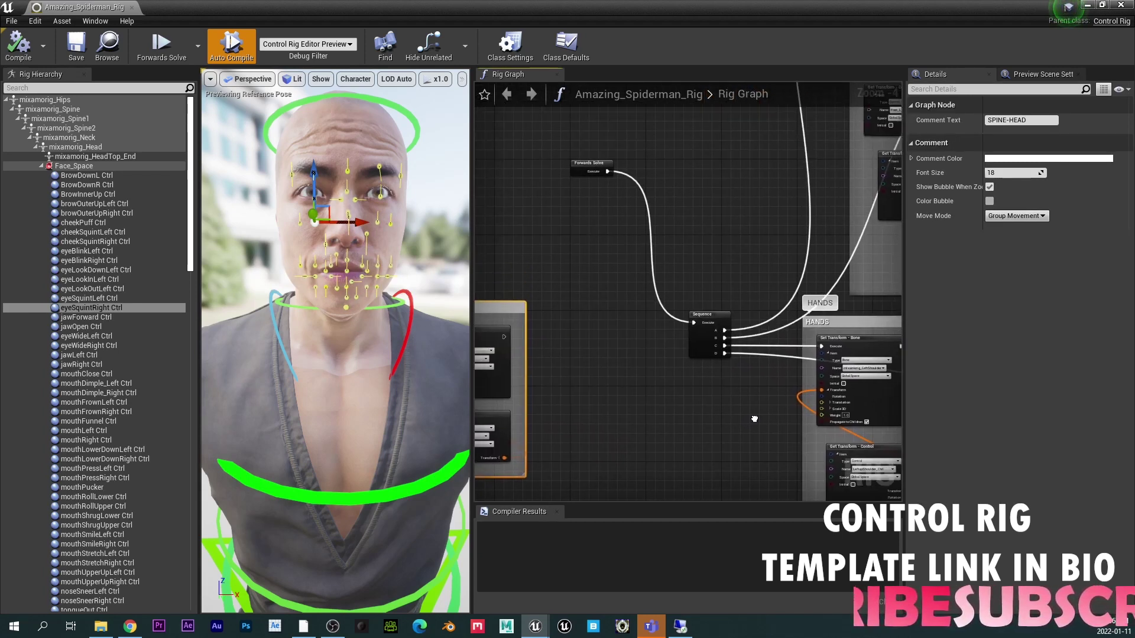
left_click(654, 265, "alt")
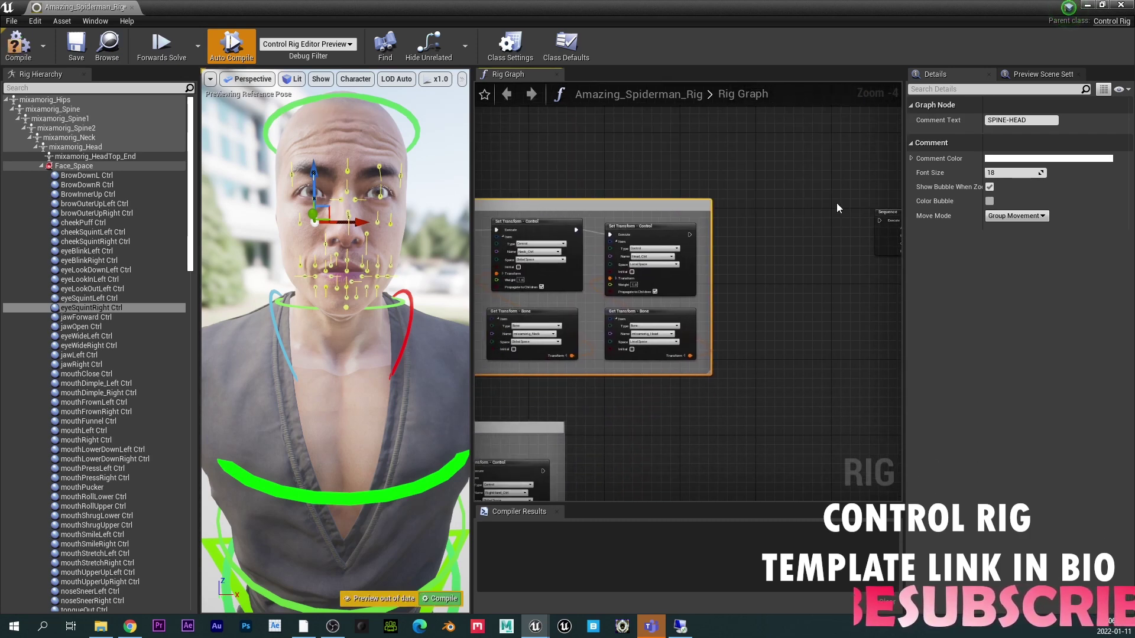
scroll(827, 236, "down", 8)
scroll(623, 309, "up", 8)
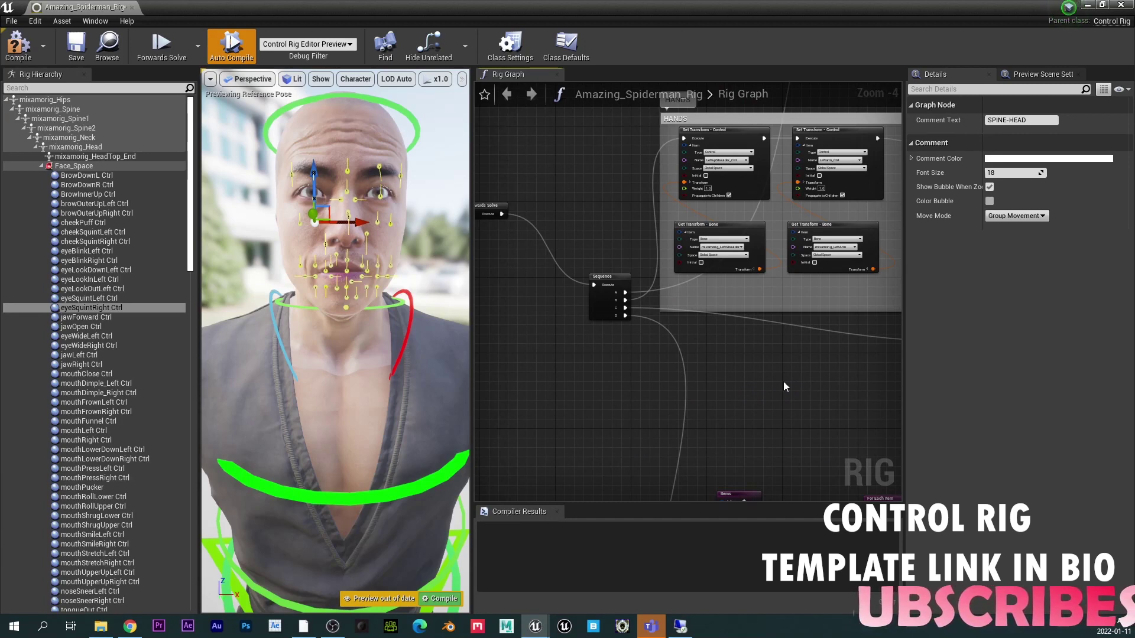
right_click_drag(796, 376, 485, 482)
right_click_drag(526, 109, 629, 160)
- Set the control rig's preview mesh to Amazing_Spiderman_For_UE4
left_click(1029, 80)
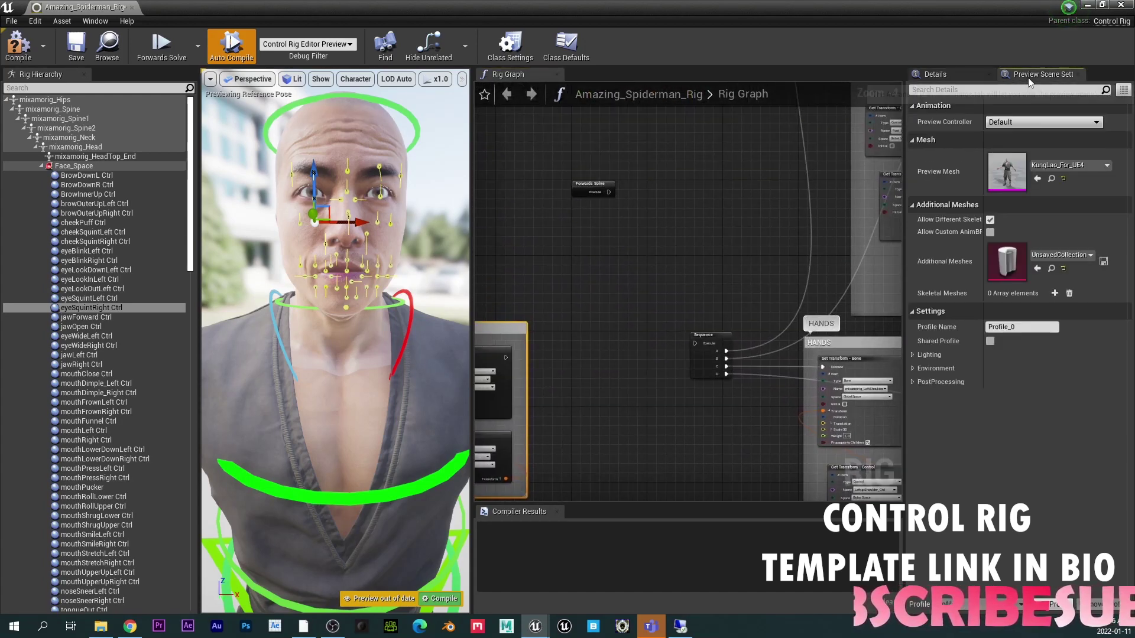
left_click(1058, 165)
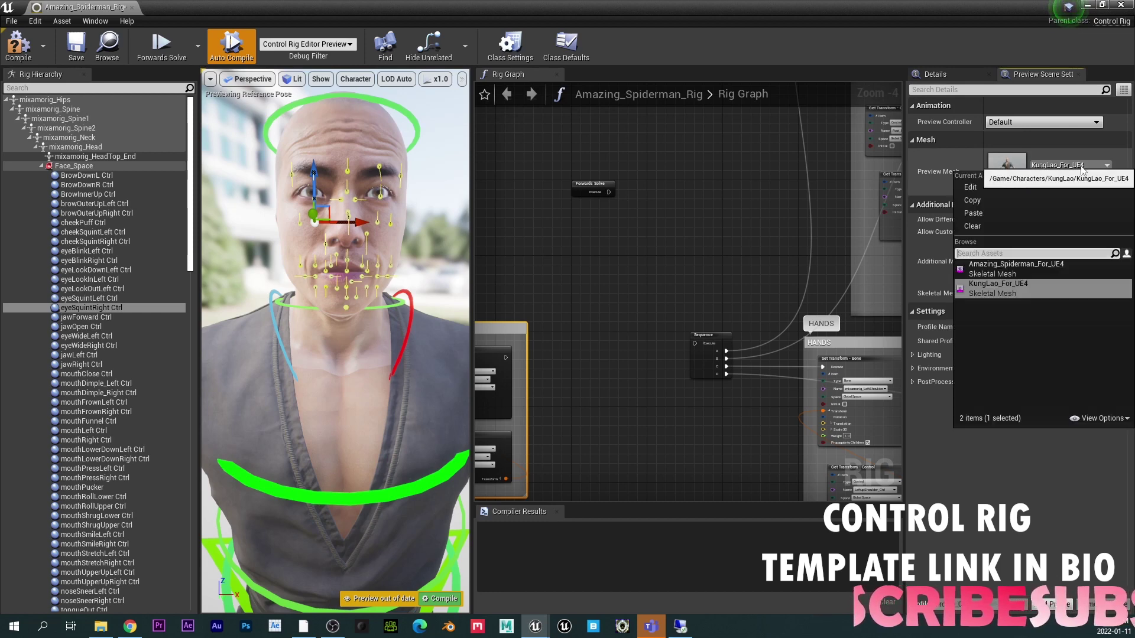
left_click(1014, 274)
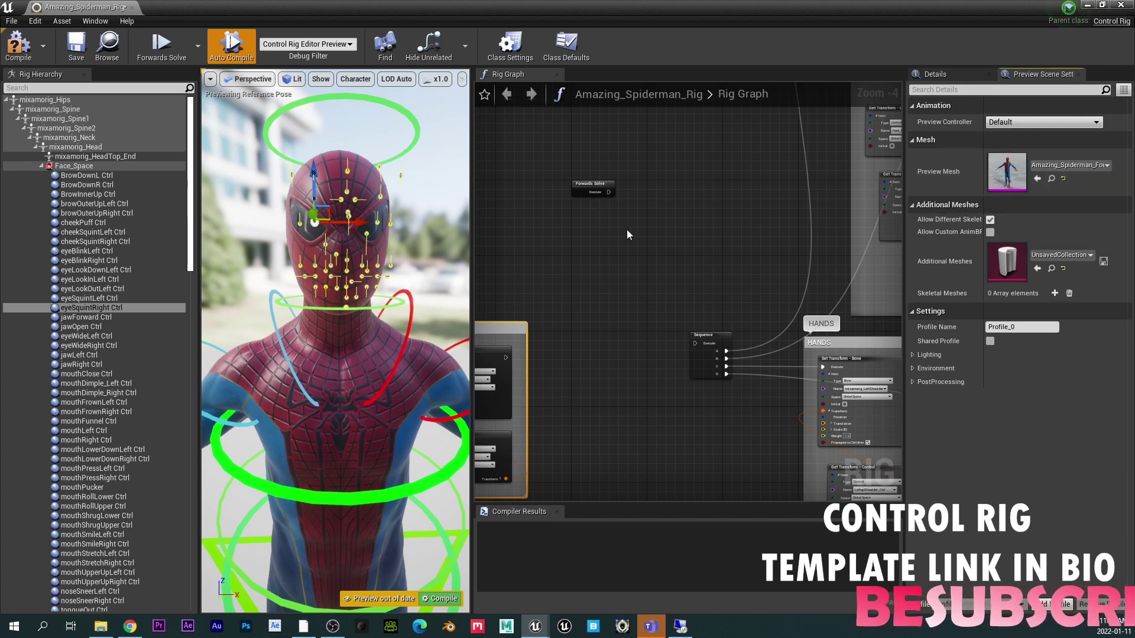
- Reconnect Forwards Solve's execution output to the Sequence node and compile the rig
right_click_drag(628, 234, 672, 196)
scroll(424, 342, "down", 5)
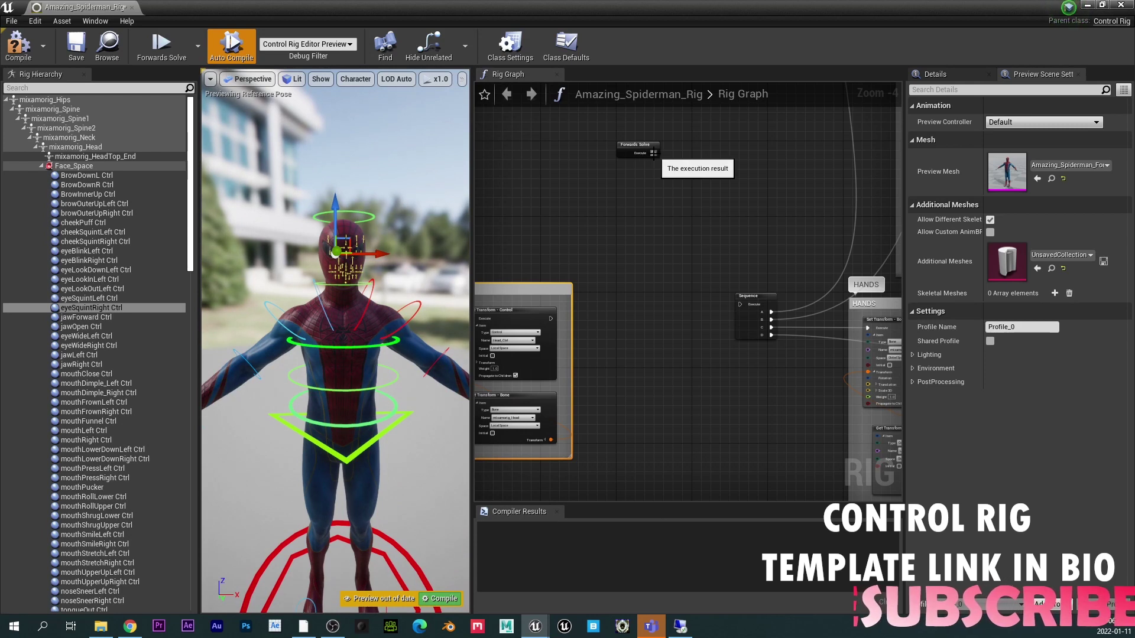
left_click_drag(654, 155, 739, 304)
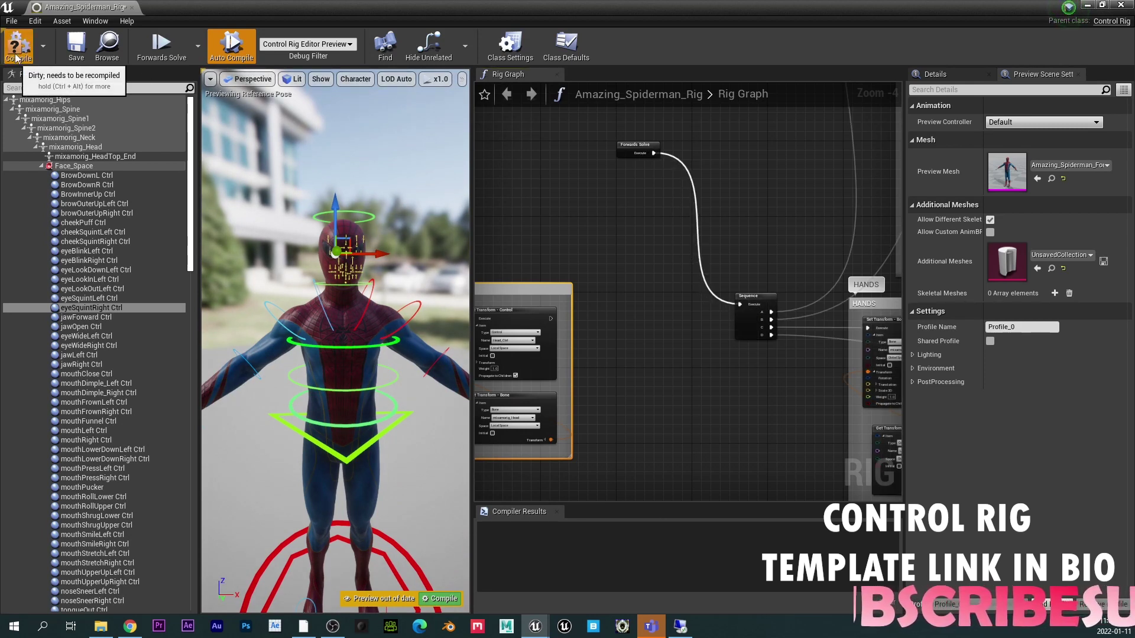
left_click(16, 54)
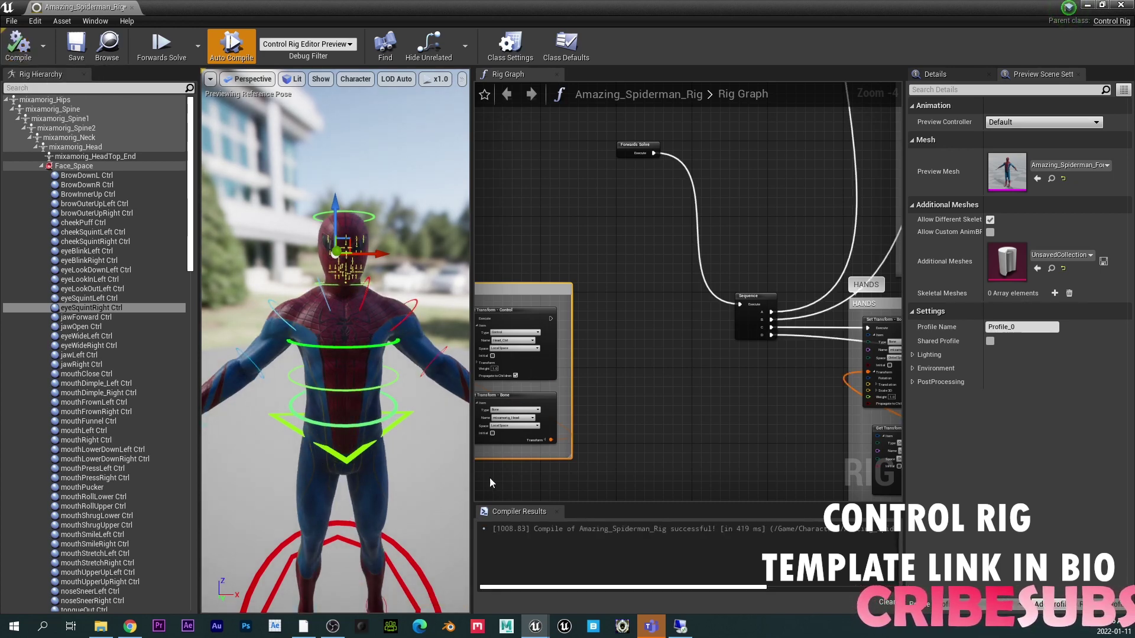
- Select the hips control and examine how the rig controls and body deformation fit the Spiderman mesh from several angles
left_click(393, 426)
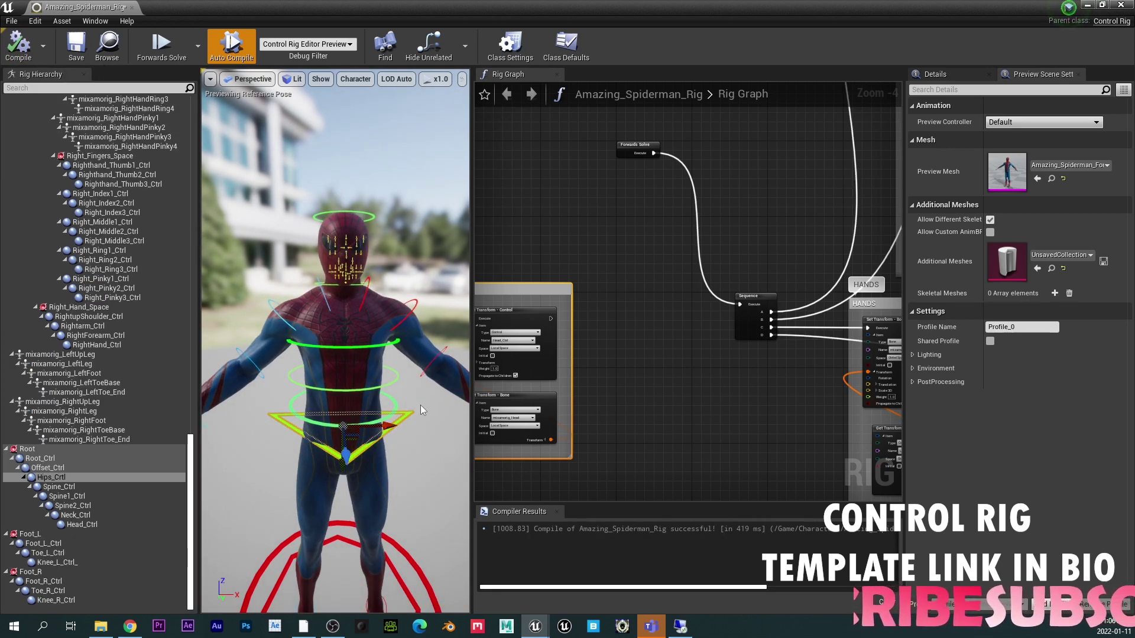
middle_click_drag(420, 406, 358, 336)
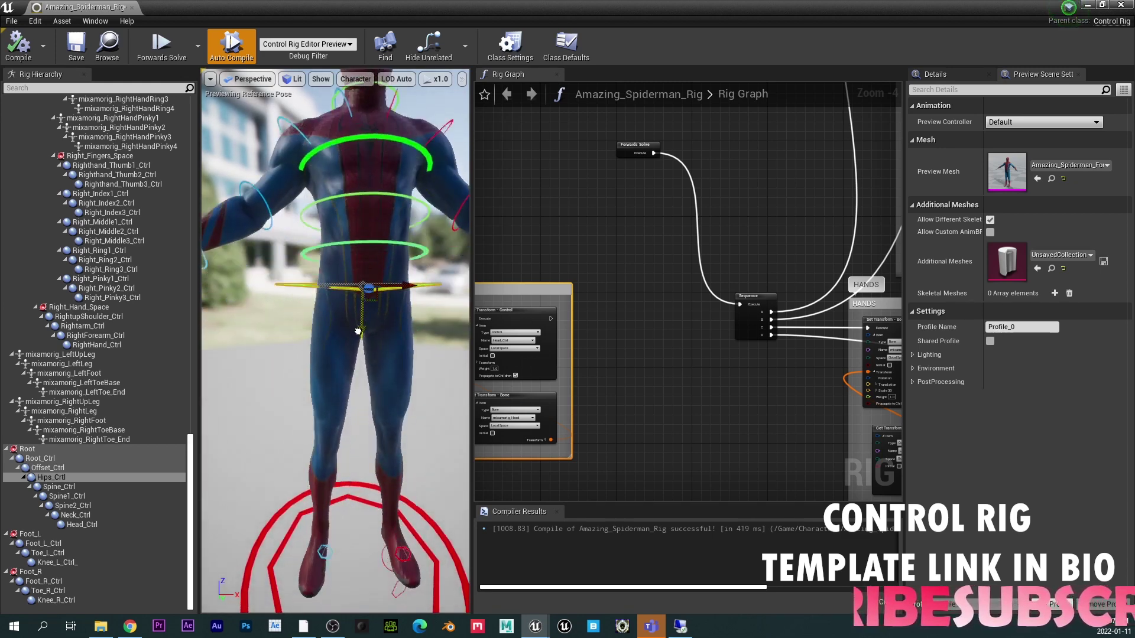
left_click_drag(357, 336, 364, 278)
scroll(365, 278, "up", 4)
scroll(380, 392, "down", 4)
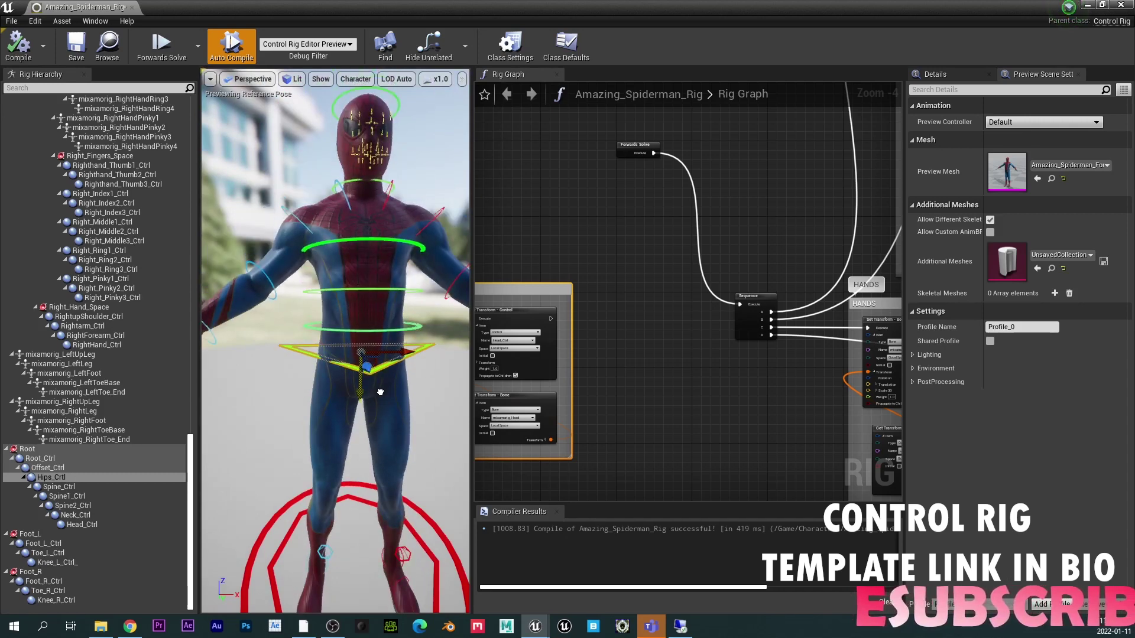
scroll(375, 289, "up", 4)
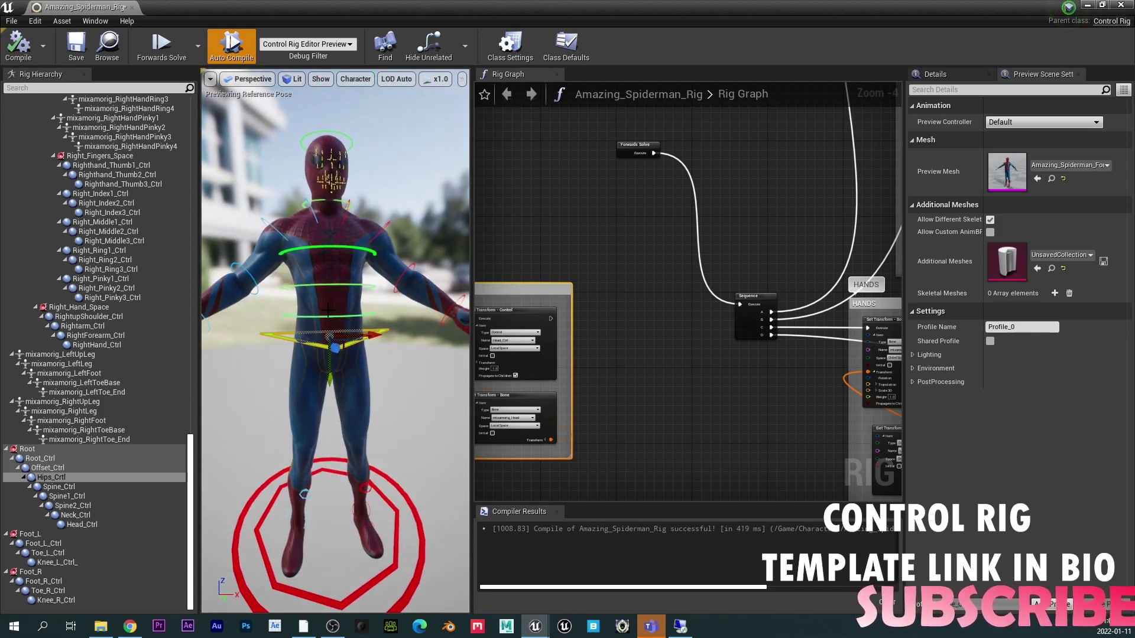
scroll(297, 329, "down", 6)
scroll(297, 329, "up", 4)
scroll(297, 328, "down", 3)
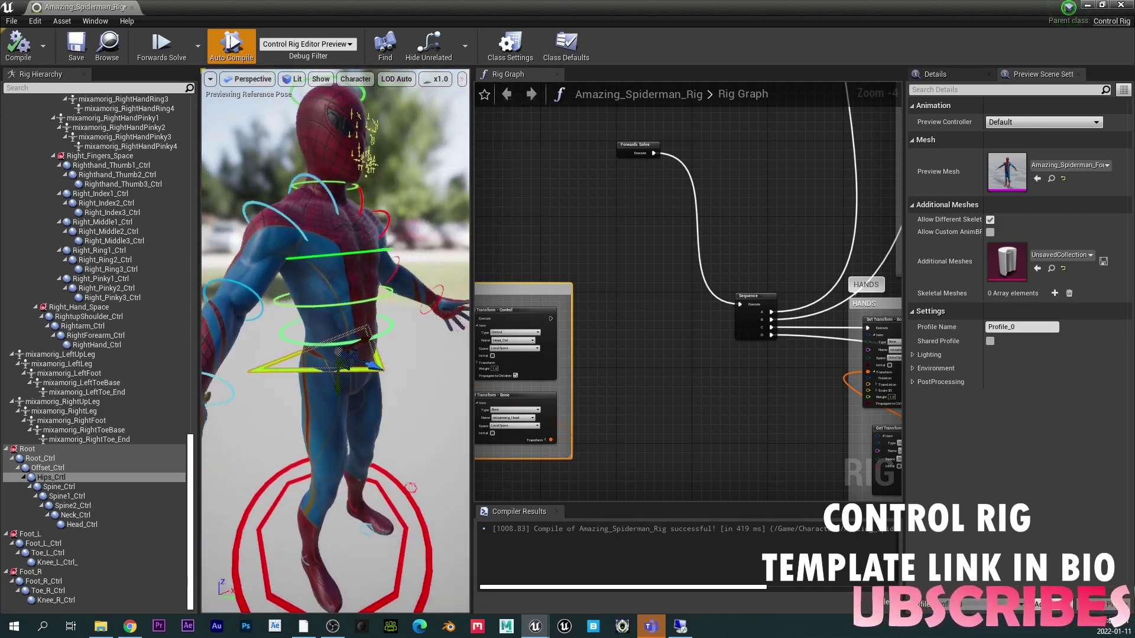
left_click_drag(297, 328, 703, 268, "alt")
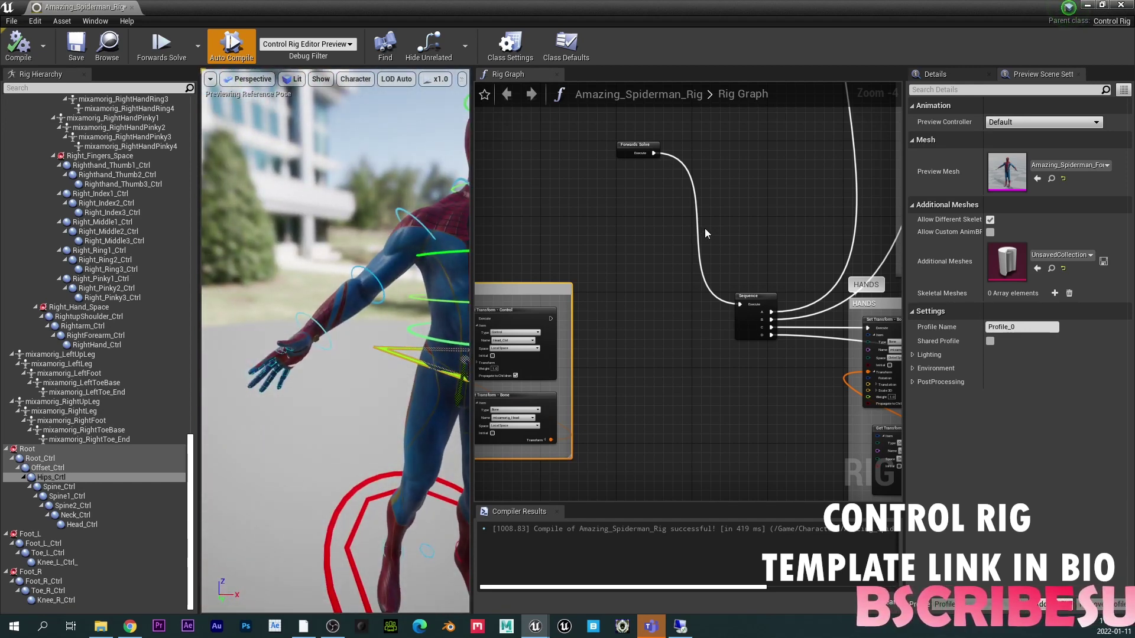
- Disconnect Forwards Solve from the Sequence node again and collapse Face_Space in the rig hierarchy
left_click(739, 304, "alt")
right_click_drag(447, 208, 582, 243)
left_click_drag(191, 448, 191, 111)
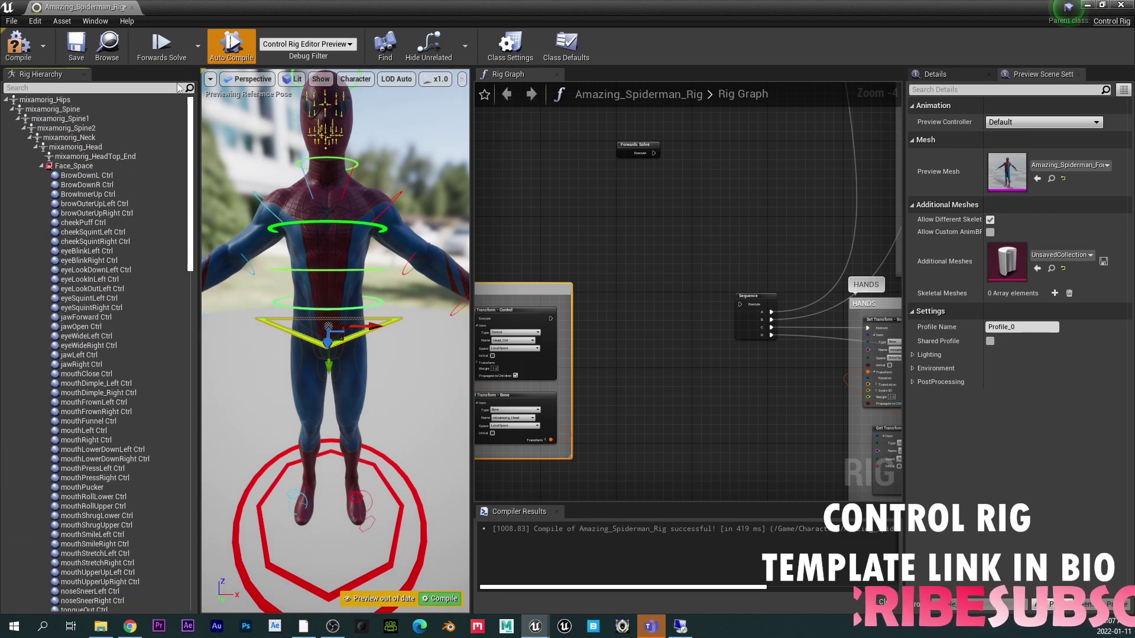
left_click(41, 166)
- Refresh the rig's bone hierarchy at mixamorig_Hips from the Amazing_Spiderman_For_UE4 skeletal mesh
left_click(44, 99)
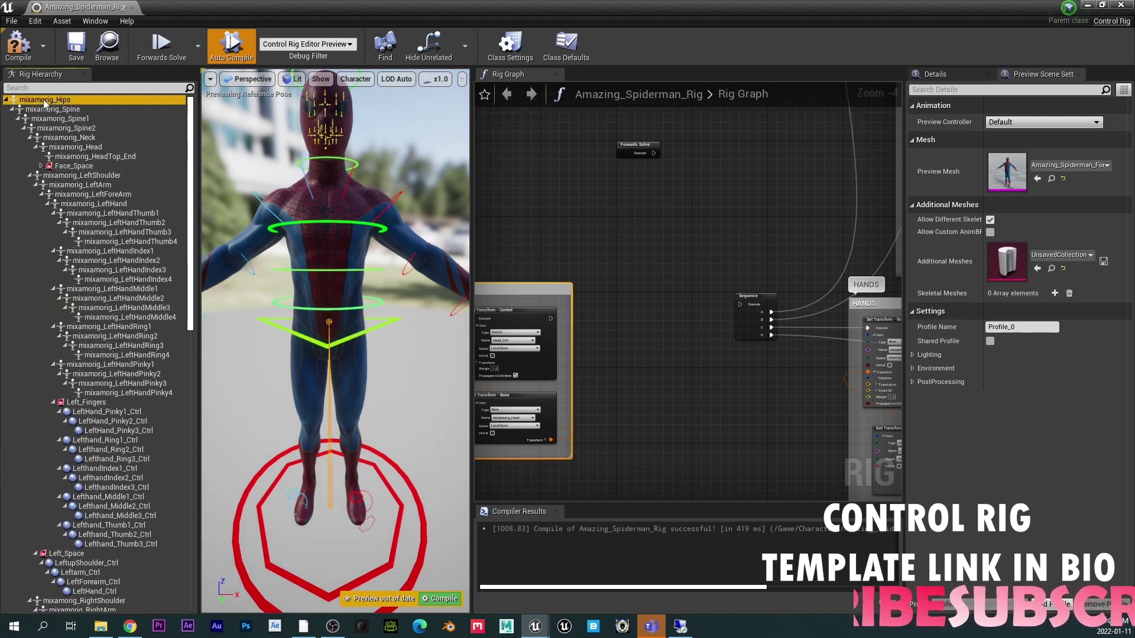
right_click(43, 99)
mouse_move(142, 380)
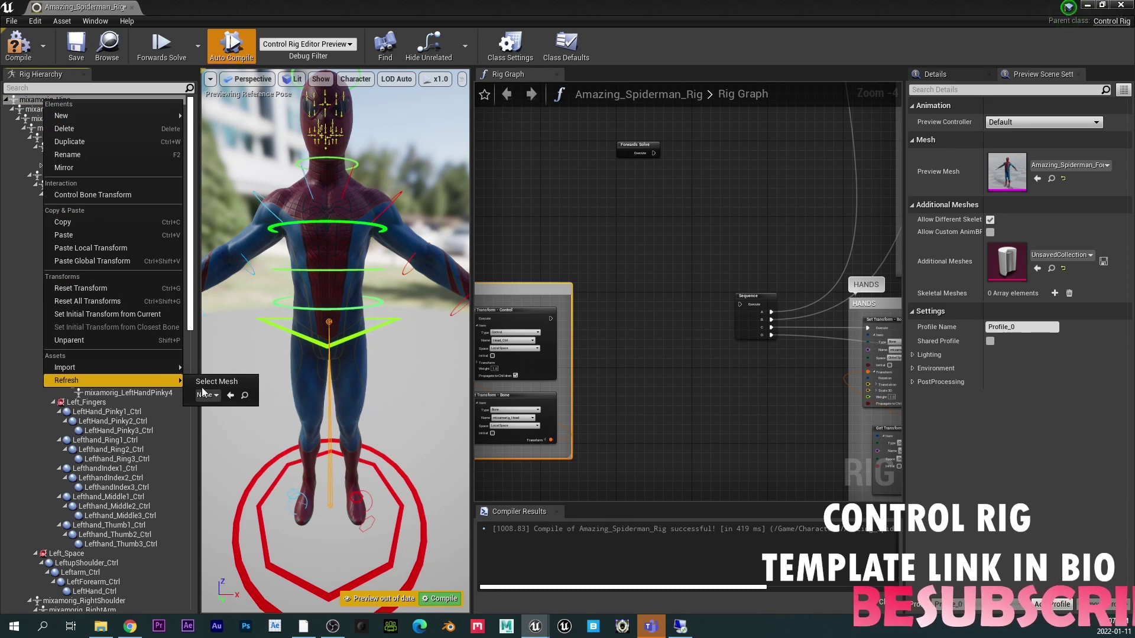
left_click(206, 396)
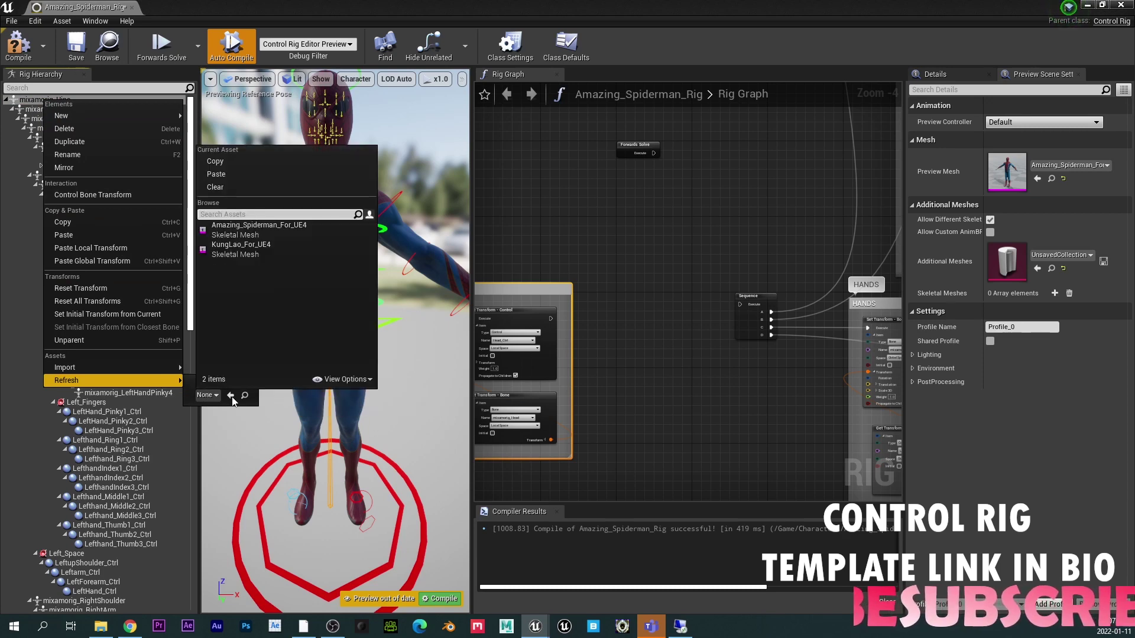
left_click(244, 231)
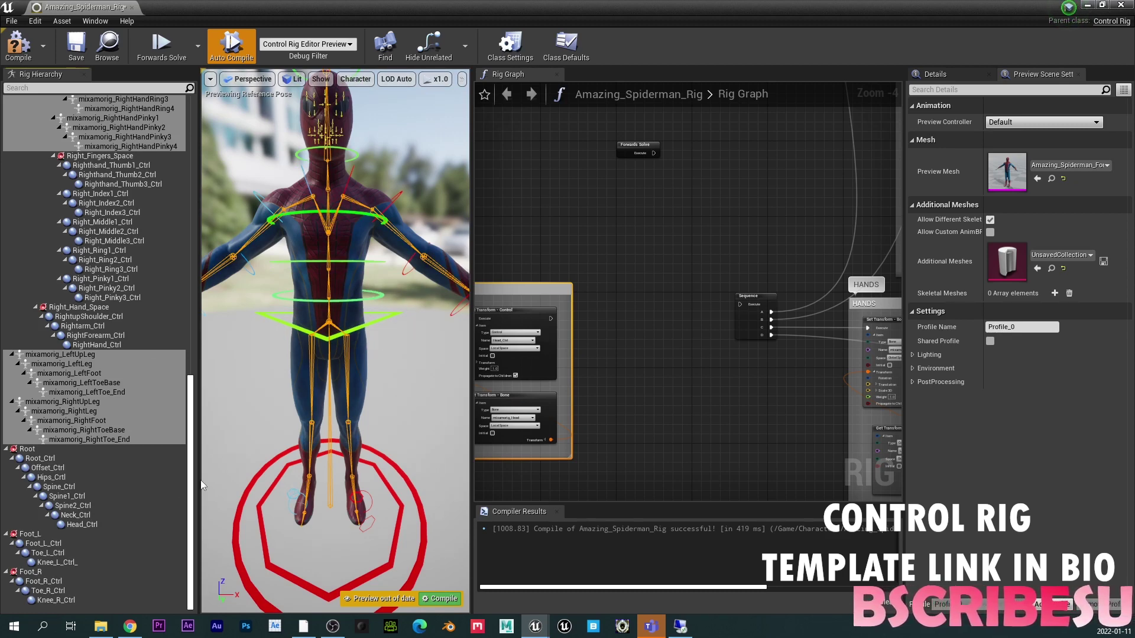
- Collapse the mixamorig_LeftShoulder and mixamorig_RightShoulder branches in the rig hierarchy
left_click_drag(189, 438, 208, 150)
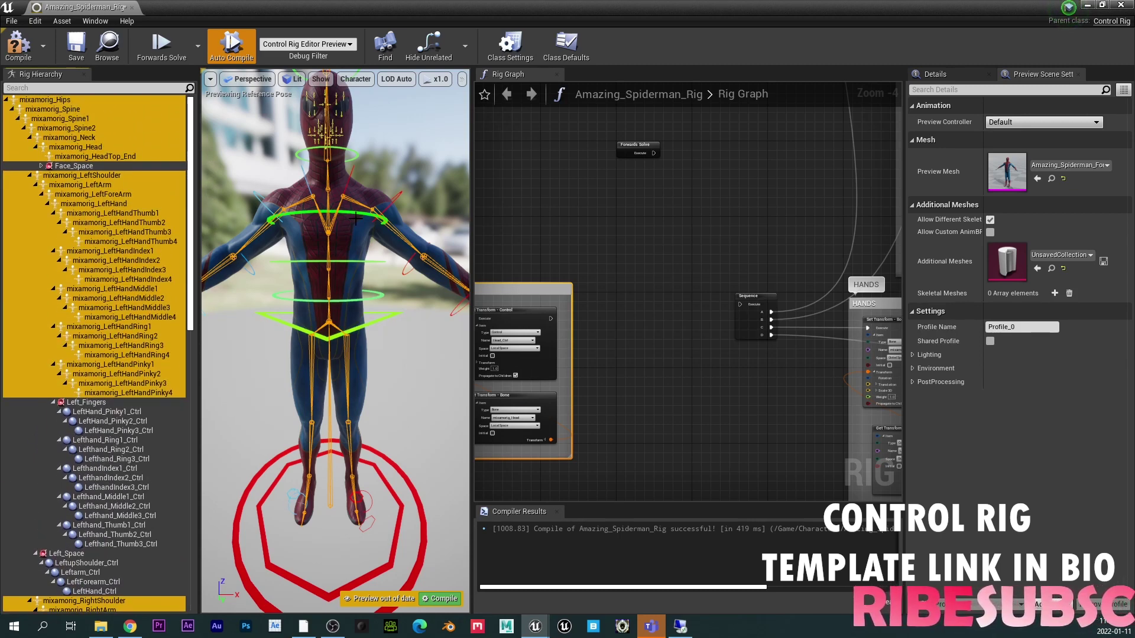
left_click_drag(373, 273, 369, 236)
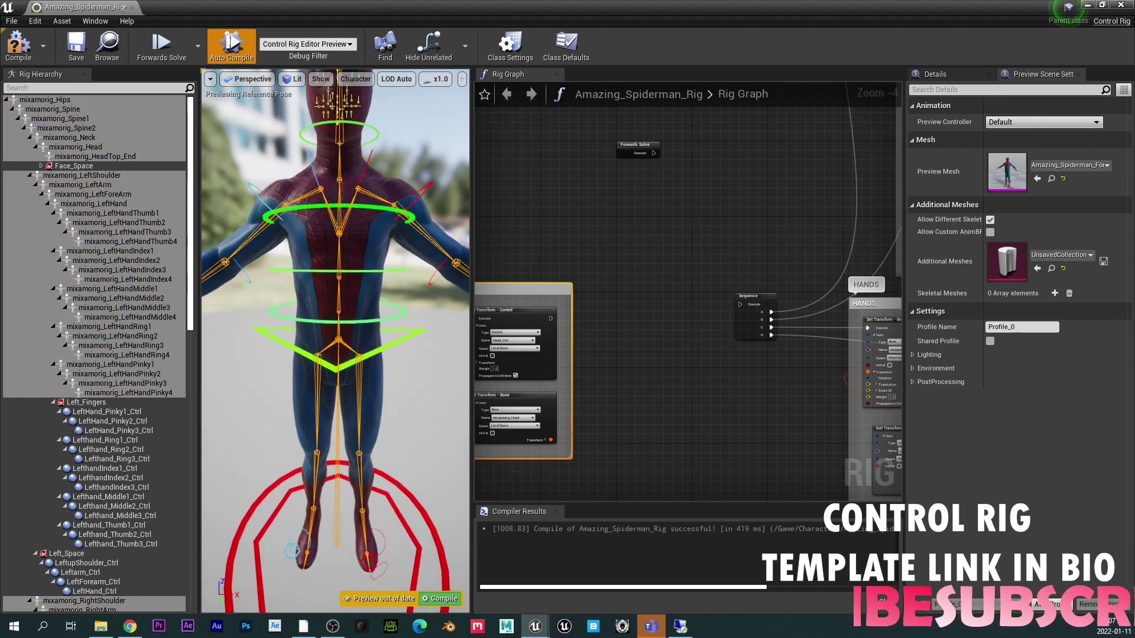
left_click(30, 175)
left_click(99, 240)
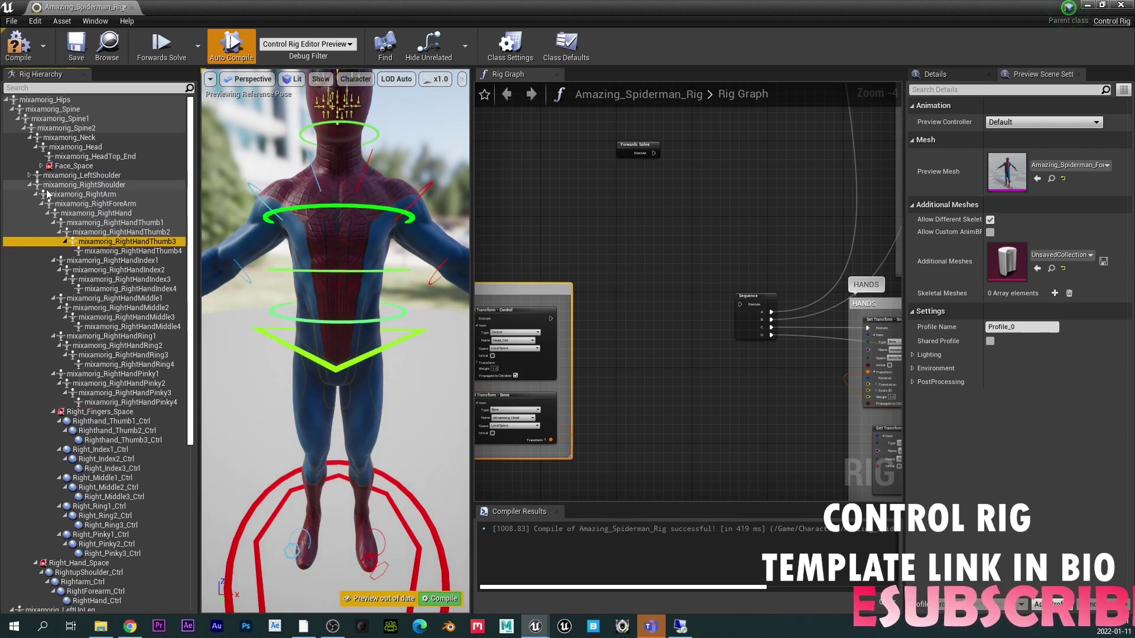
left_click(29, 184)
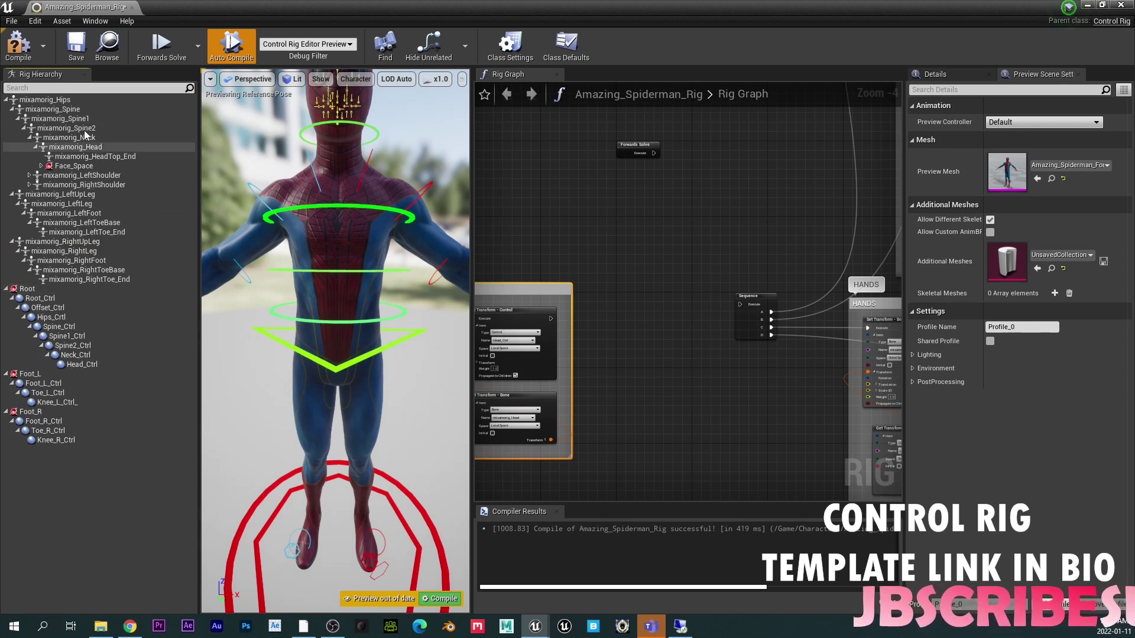
- Copy the mixamorig_Hips bone's transform and paste it as a global transform onto the Hips_Crtl control
left_click(50, 100)
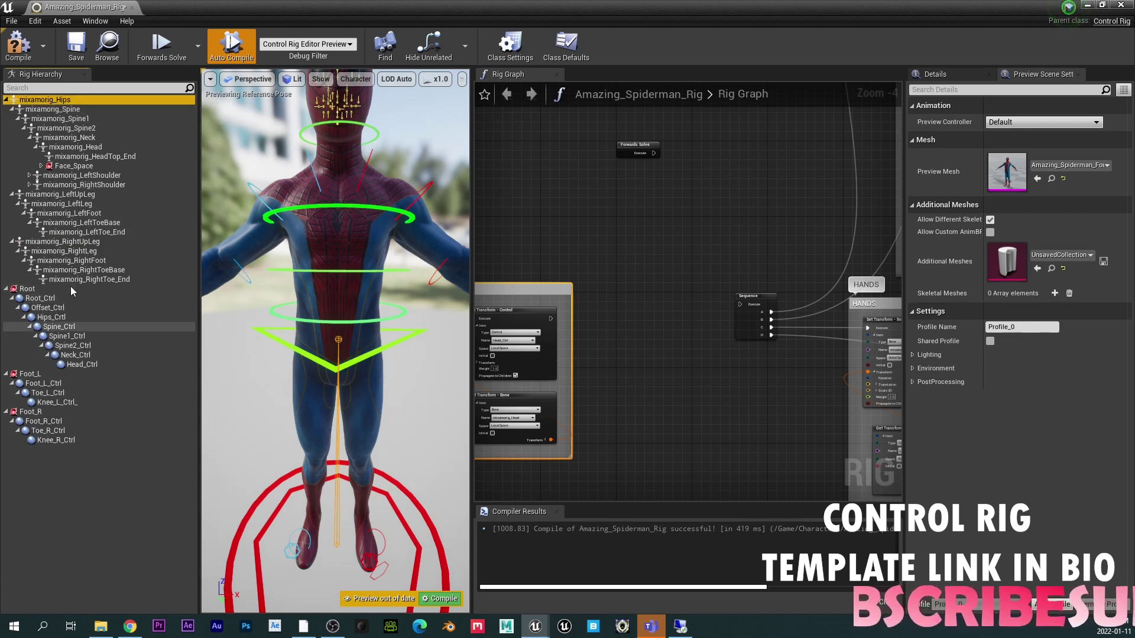
right_click(48, 100)
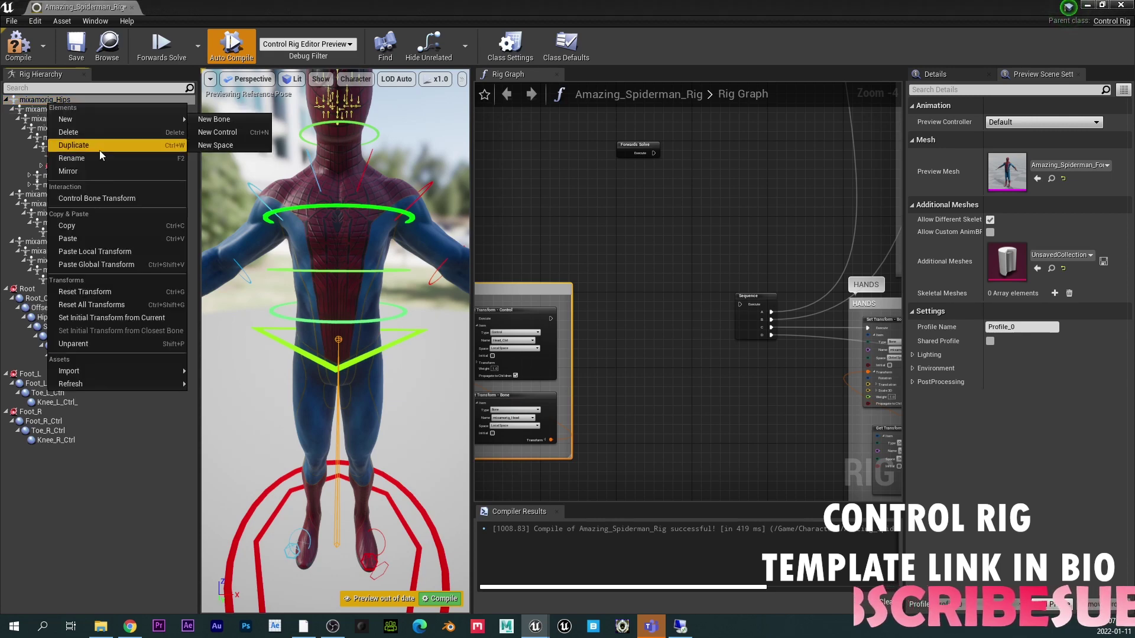
left_click(20, 342)
left_click(51, 318)
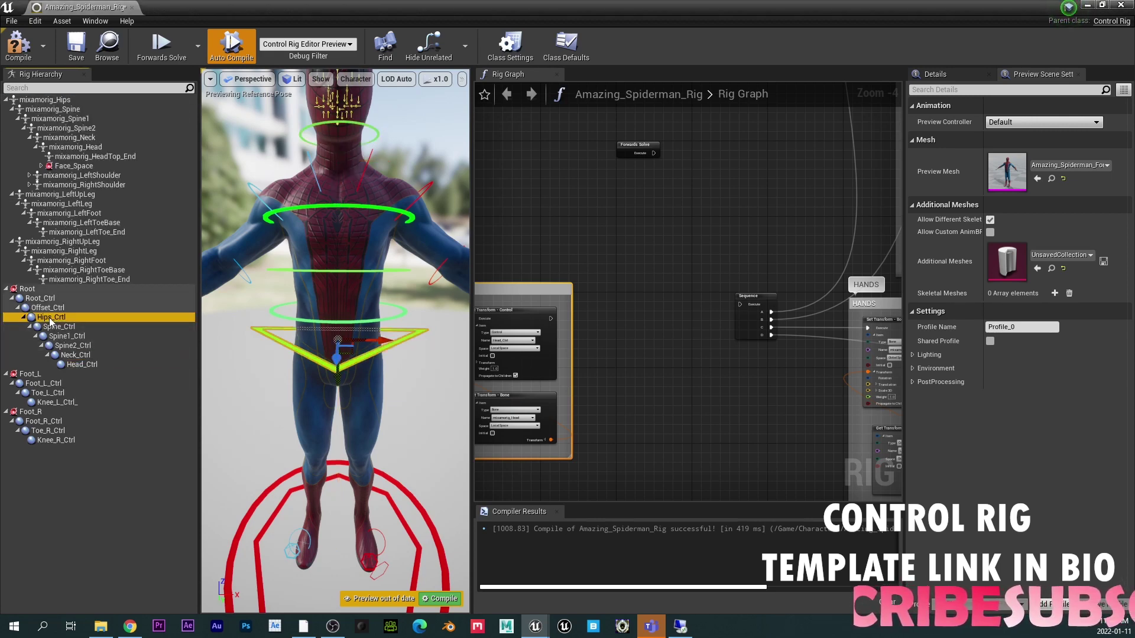
right_click(51, 319)
left_click(116, 448)
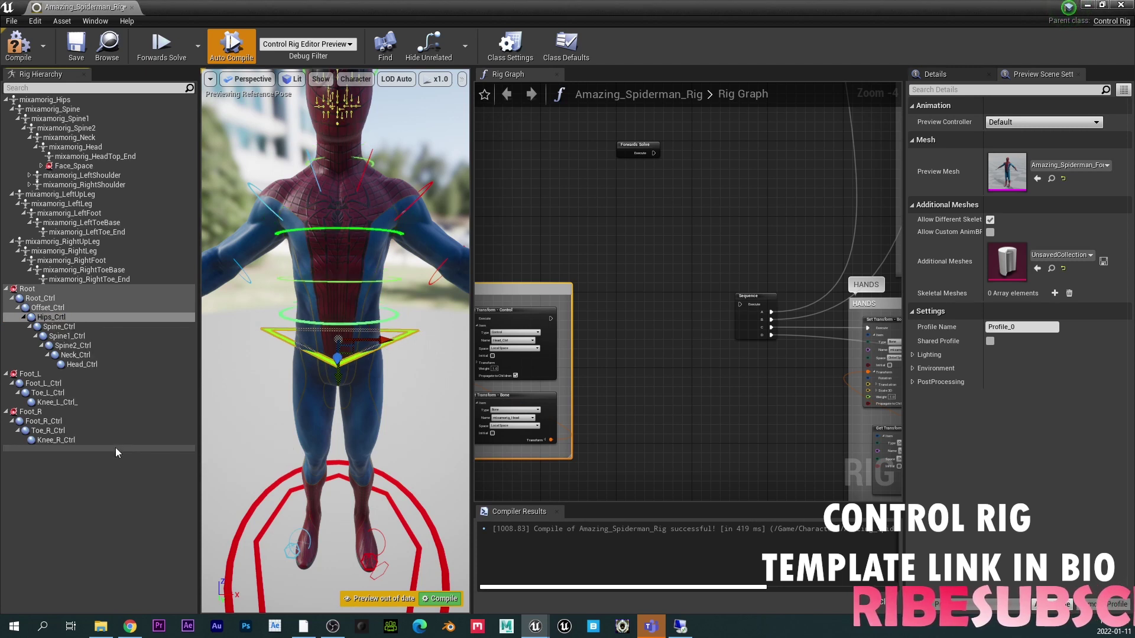
- Match Spine_Ctrl, Spine1_Ctrl and Spine2_Ctrl to the global transforms of their corresponding mixamorig spine bones
left_click(57, 110)
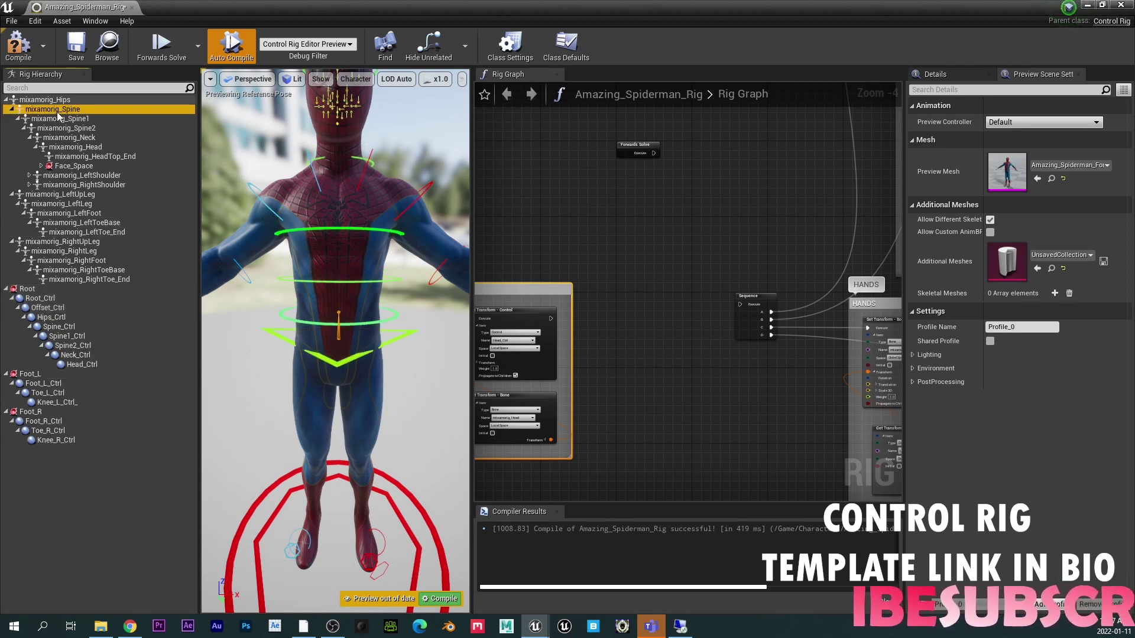
left_click(70, 327)
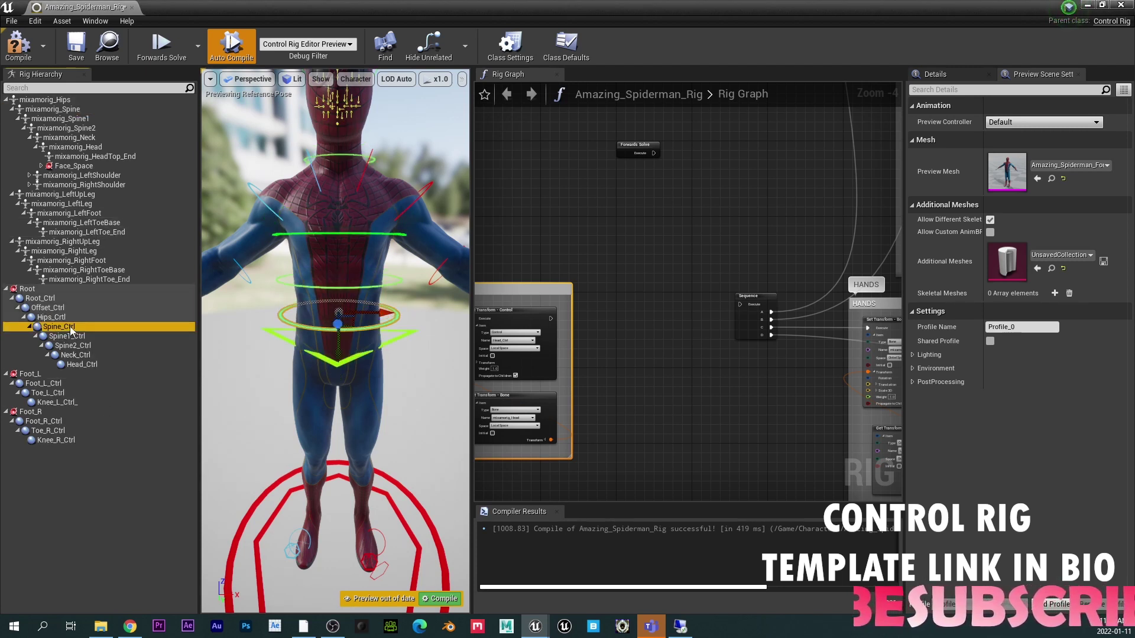
left_click(72, 121)
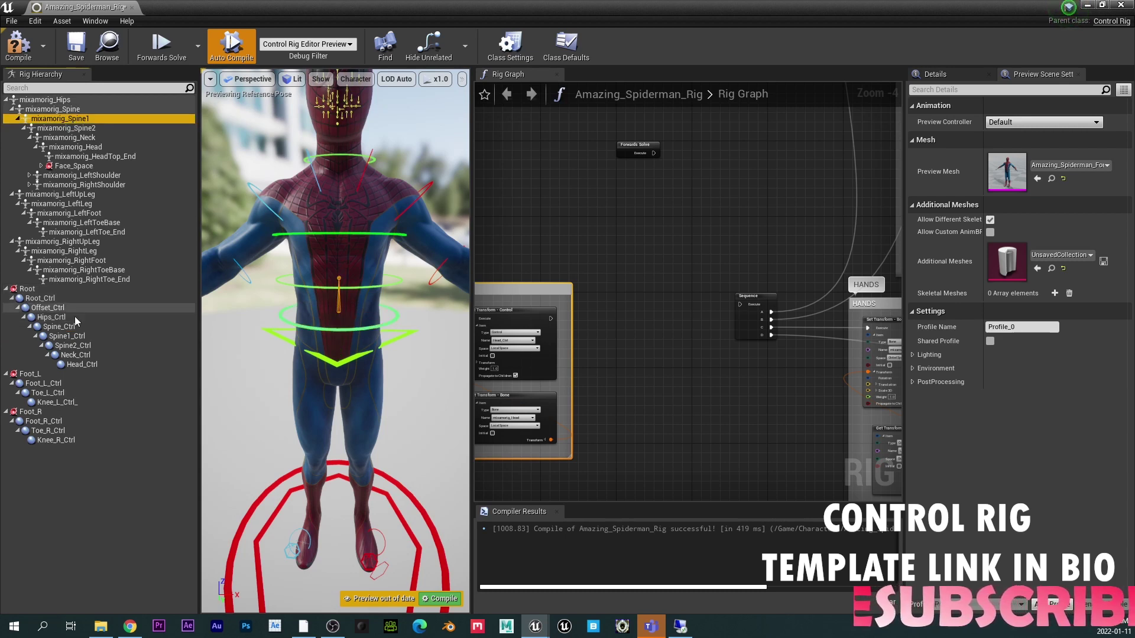
left_click(76, 336)
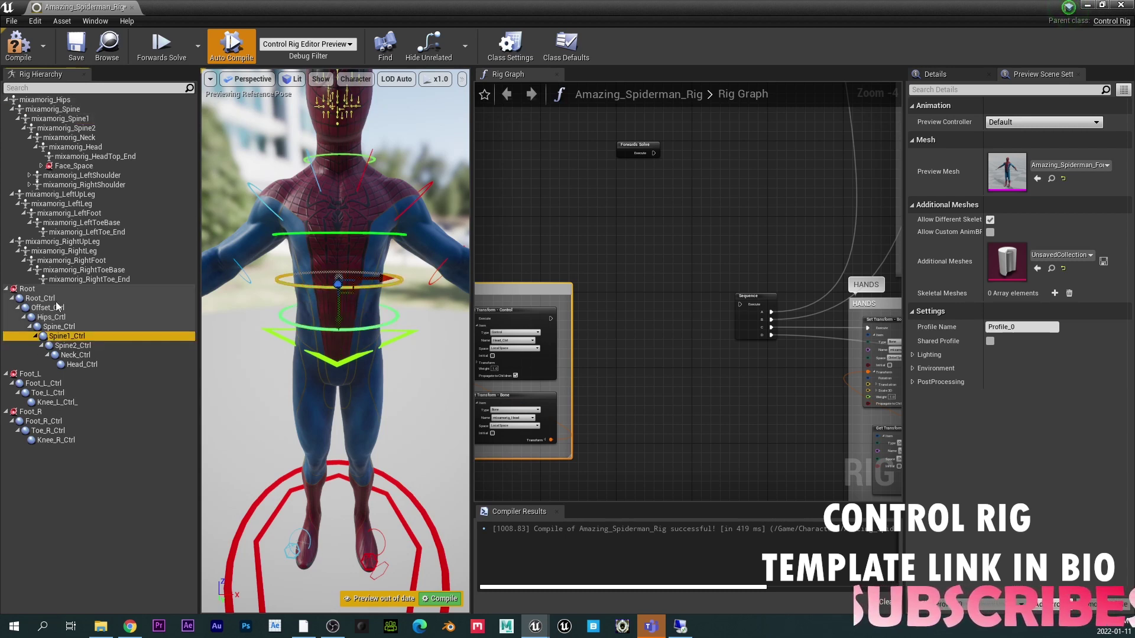
left_click(66, 127)
left_click(73, 347)
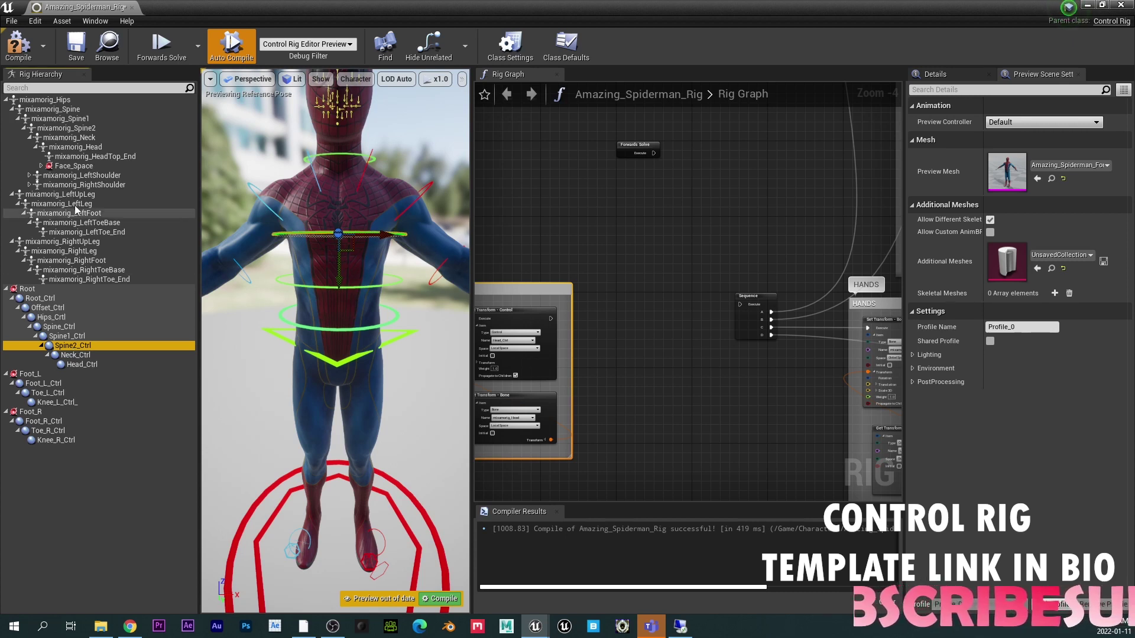
- Match Neck_Ctrl and Head_Ctrl to the global transforms of the mixamorig_Neck and mixamorig_Head bones
left_click(69, 137)
left_click(70, 355)
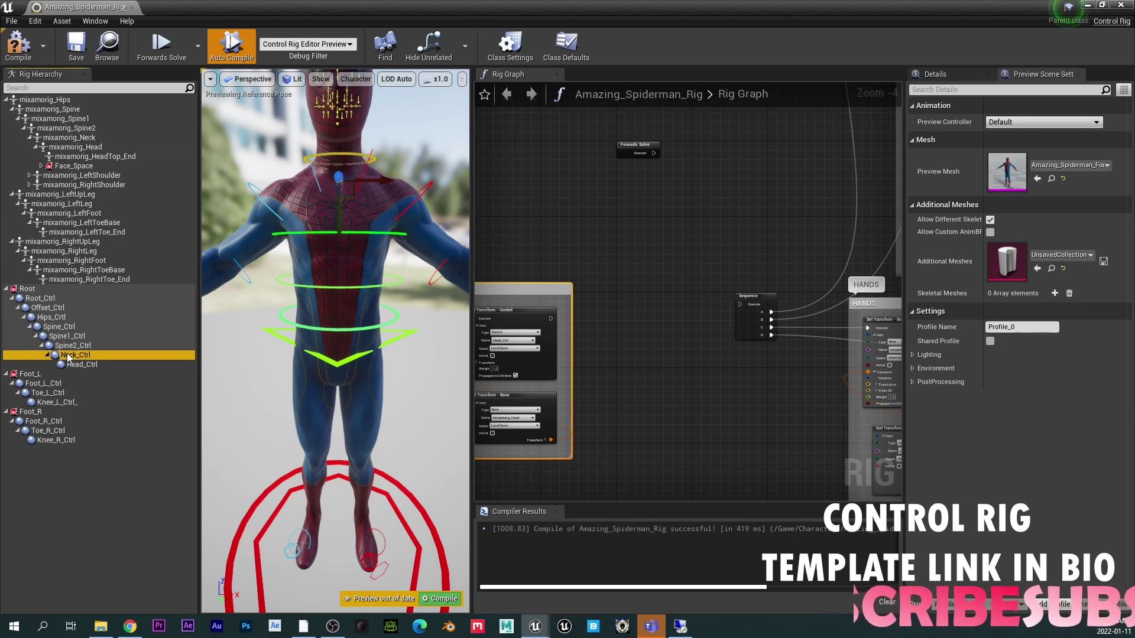
left_click(81, 148)
left_click(85, 364)
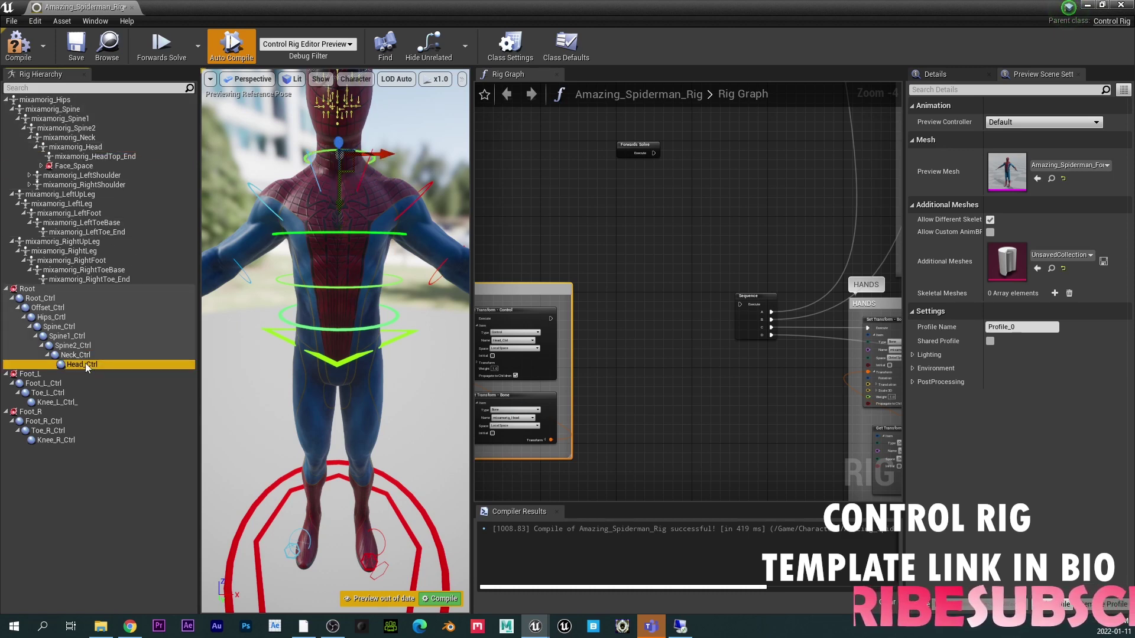
left_click_drag(311, 275, 316, 340)
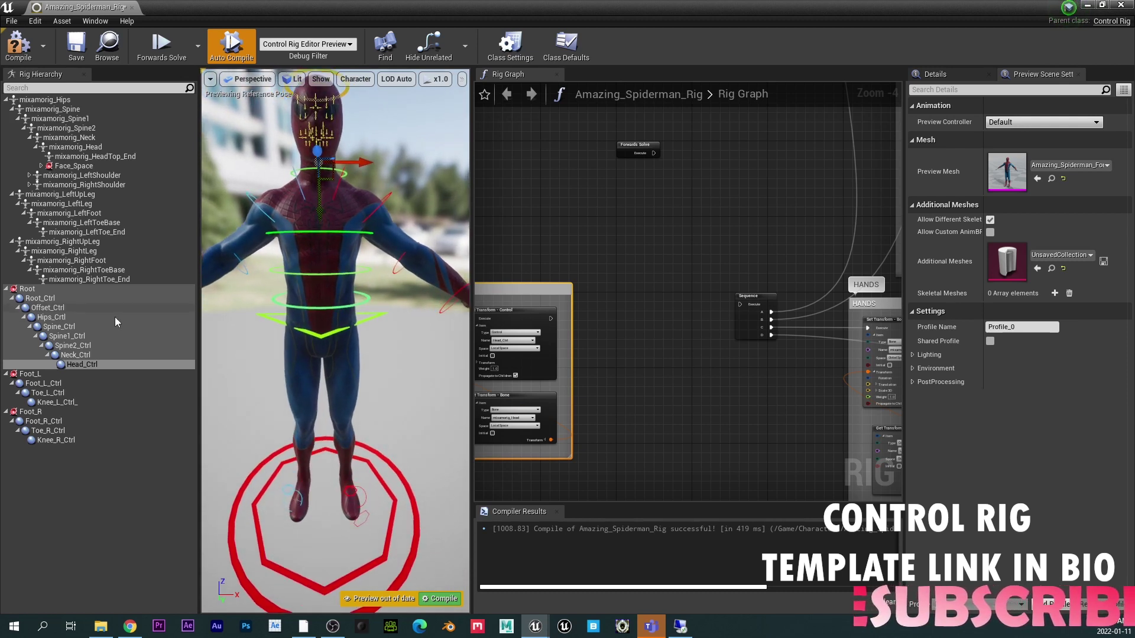
- Expand the left shoulder branch with the hand collapsed, and match LeftupShoulder_Ctrl and Leftarm_Ctrl to their bones' global transforms
left_click(30, 176, "shift")
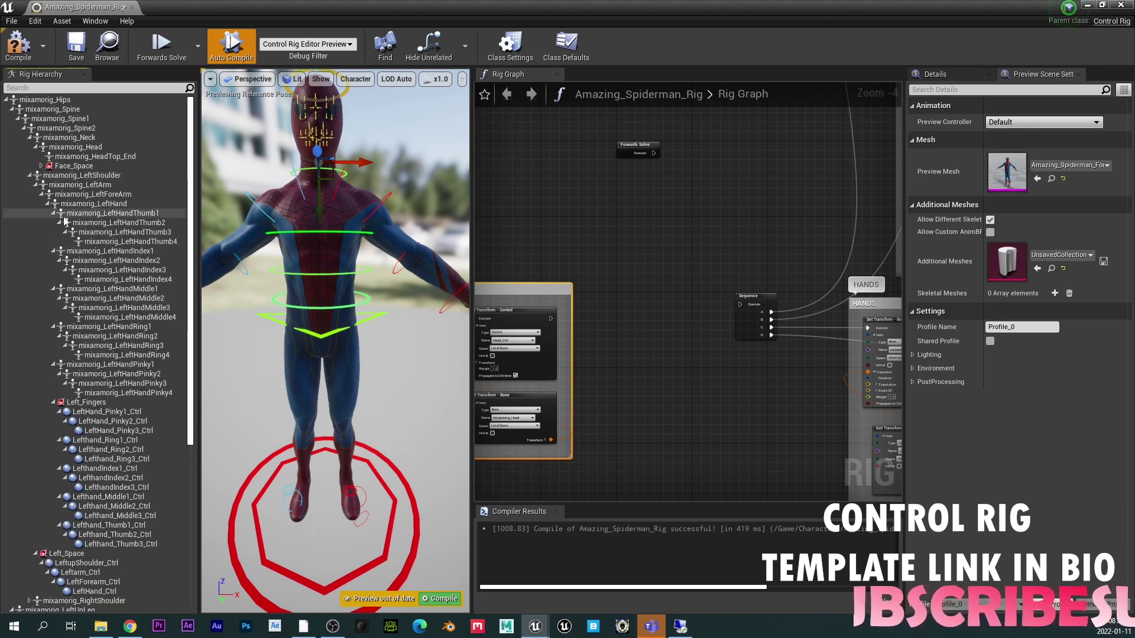
left_click(48, 204)
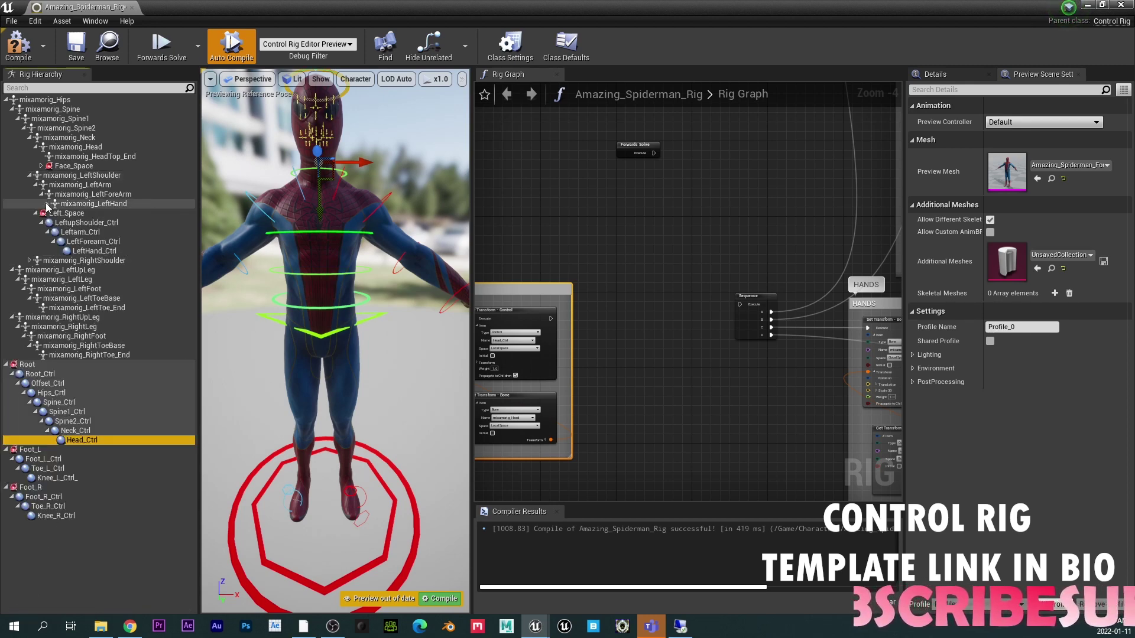
left_click(83, 176)
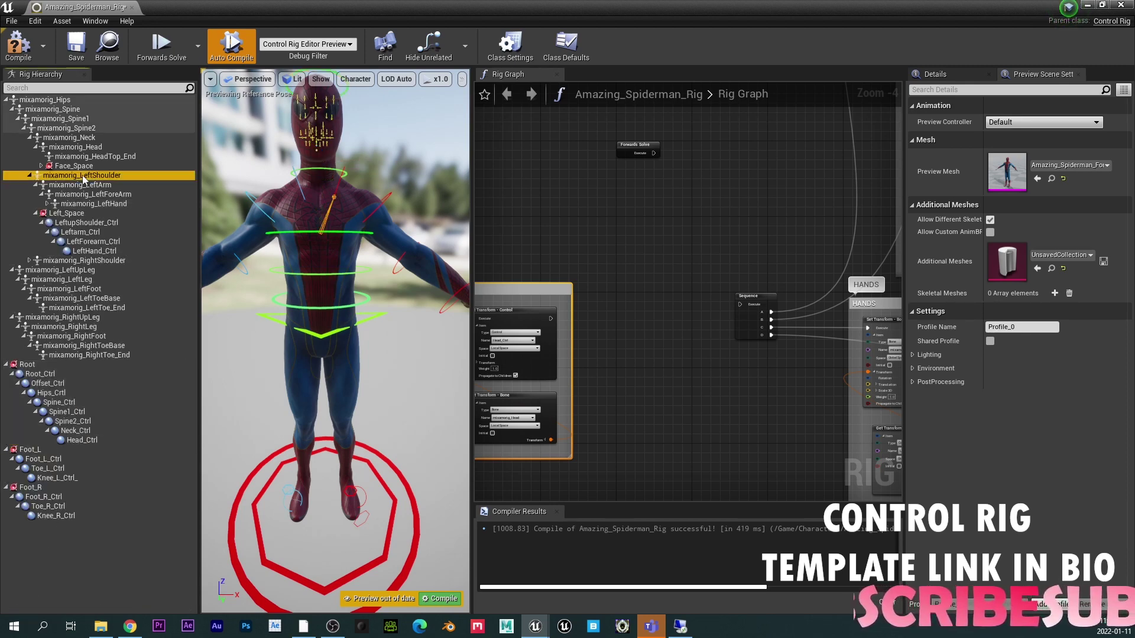
left_click(86, 222)
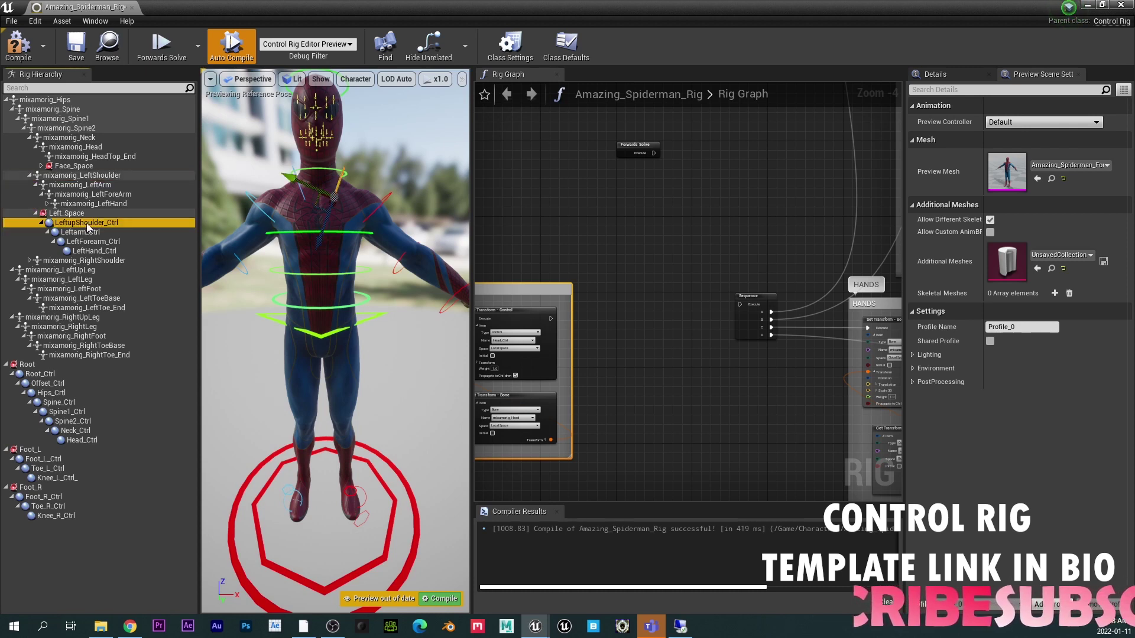
left_click(94, 185)
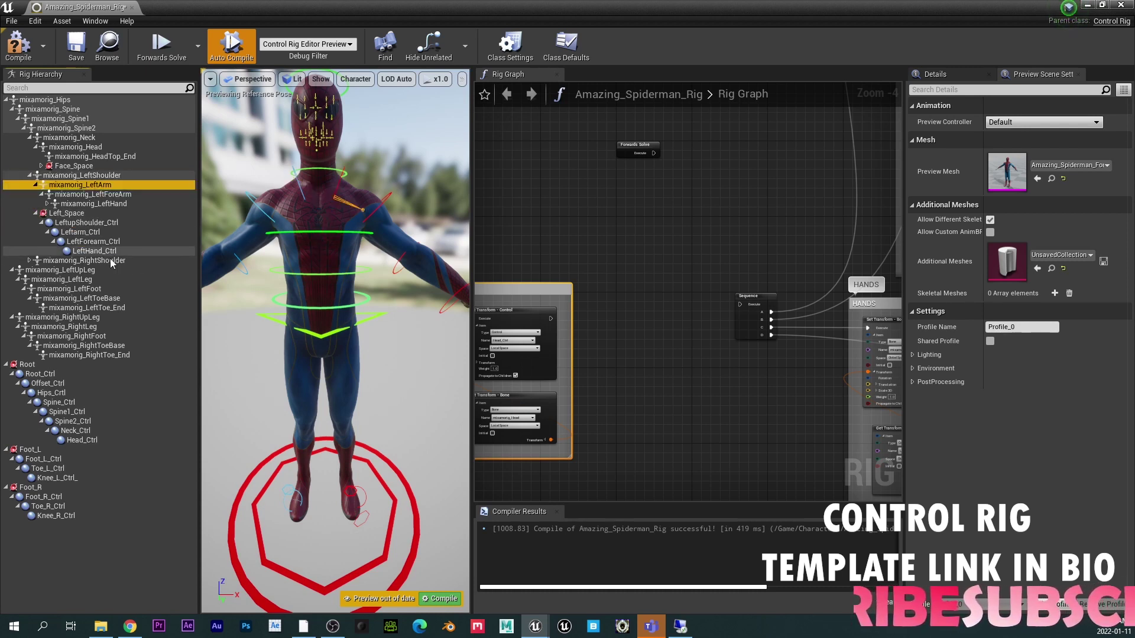
left_click(94, 231)
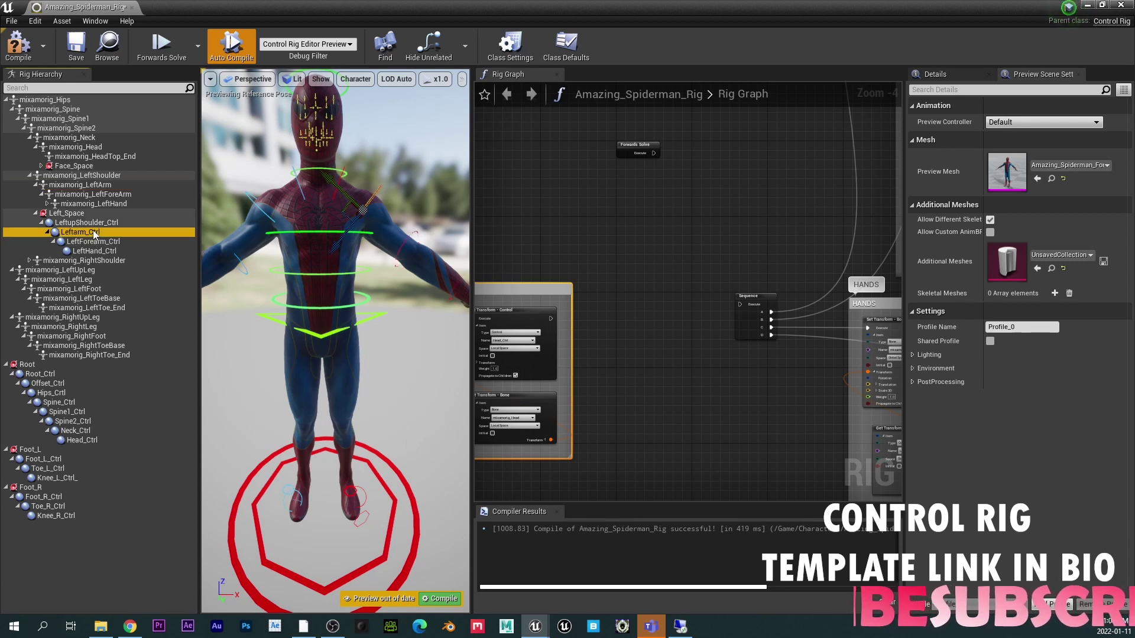
- Match LeftForearm_Ctrl and LeftHand_Ctrl to the global transforms of the mixamorig_LeftForeArm and mixamorig_LeftHand bones
left_click(100, 195)
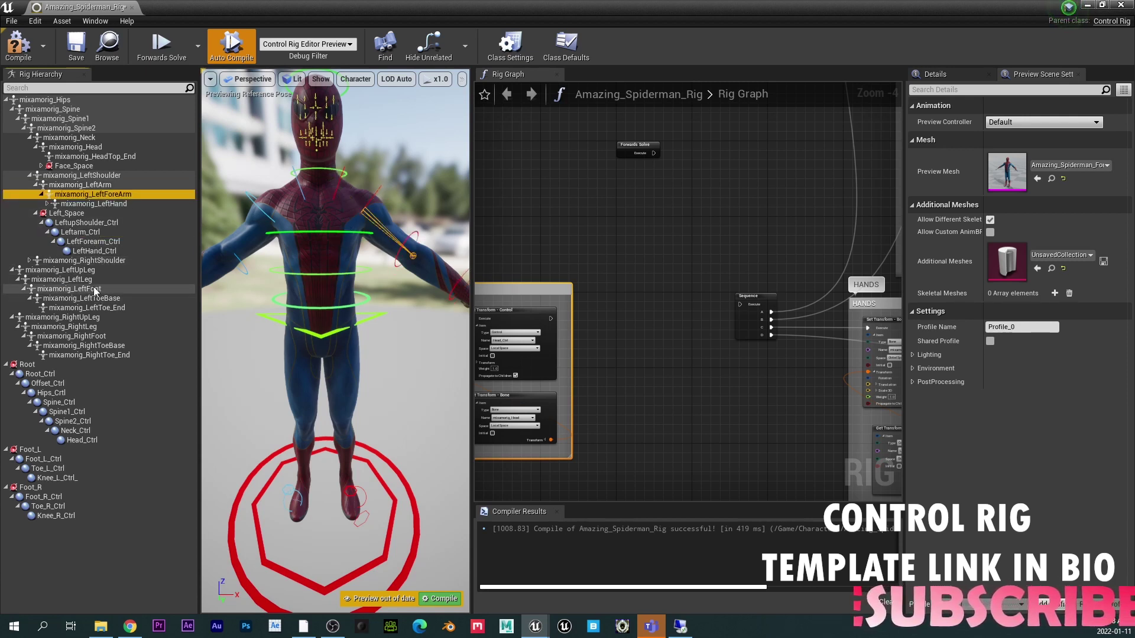
left_click(108, 242)
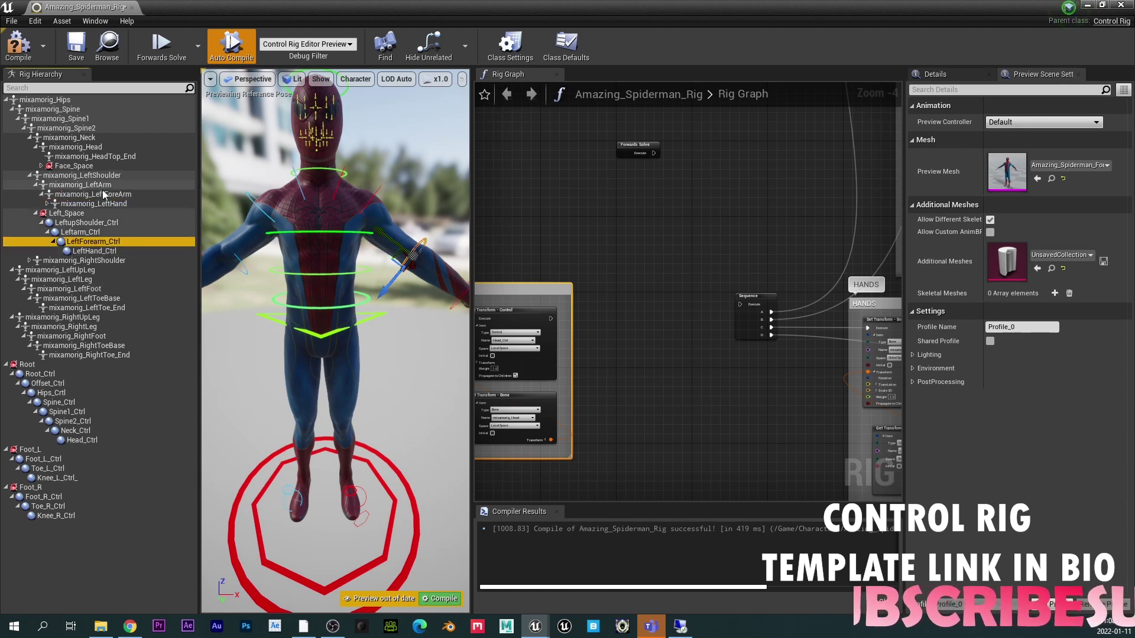
left_click(98, 202)
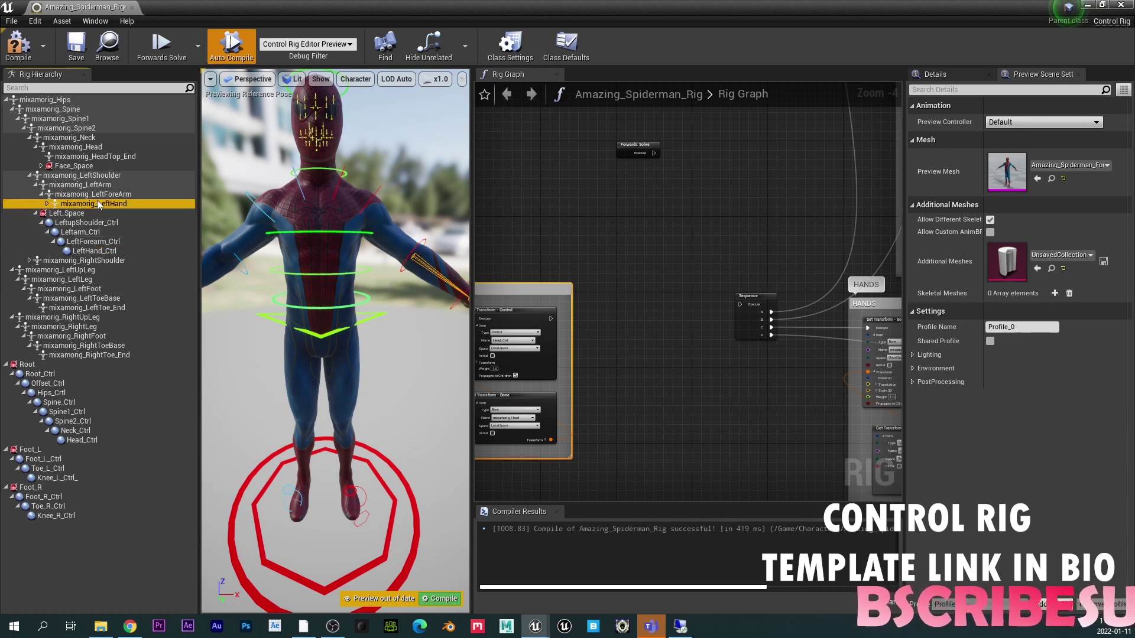
left_click(99, 251)
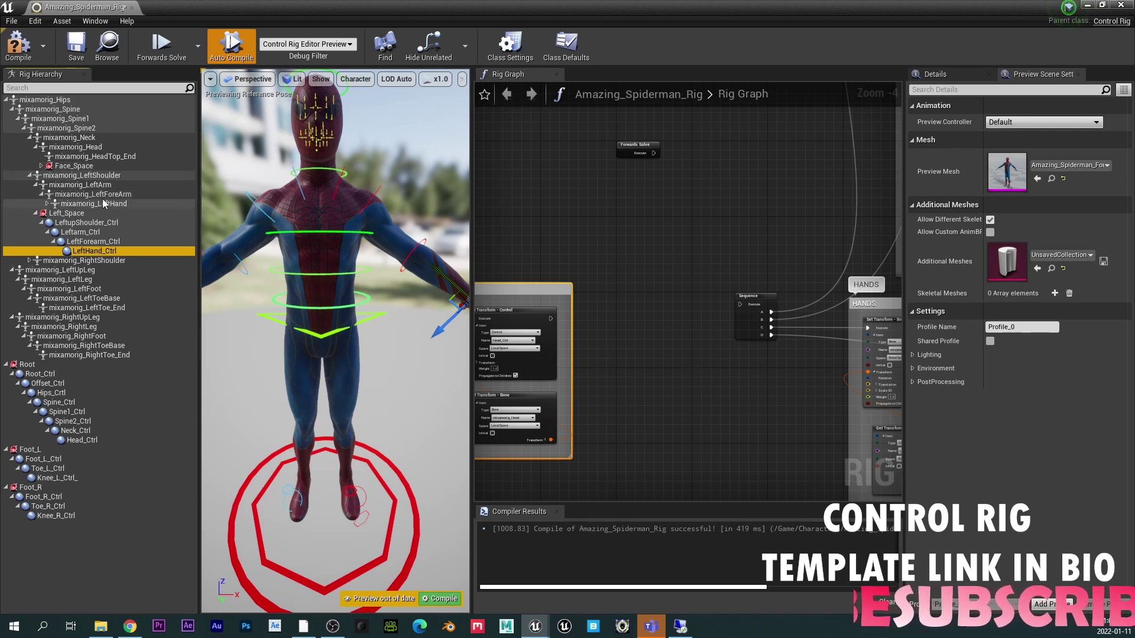
- Collapse the left shoulder branch and expand the right shoulder branch, keeping mixamorig_RightHand's children collapsed
left_click(29, 175)
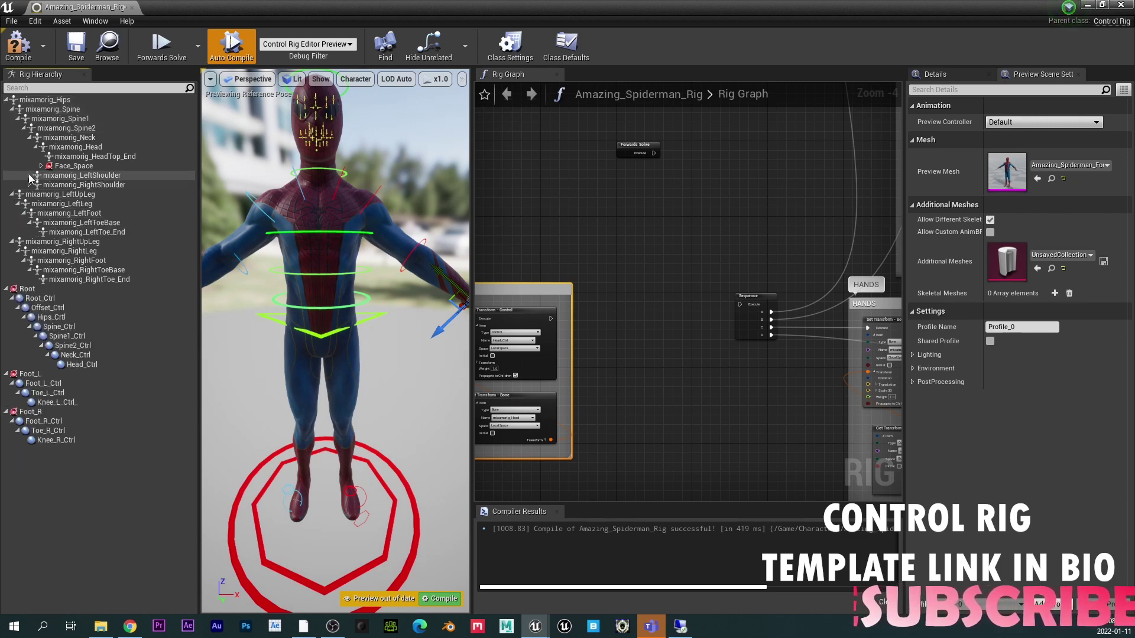
left_click(30, 185)
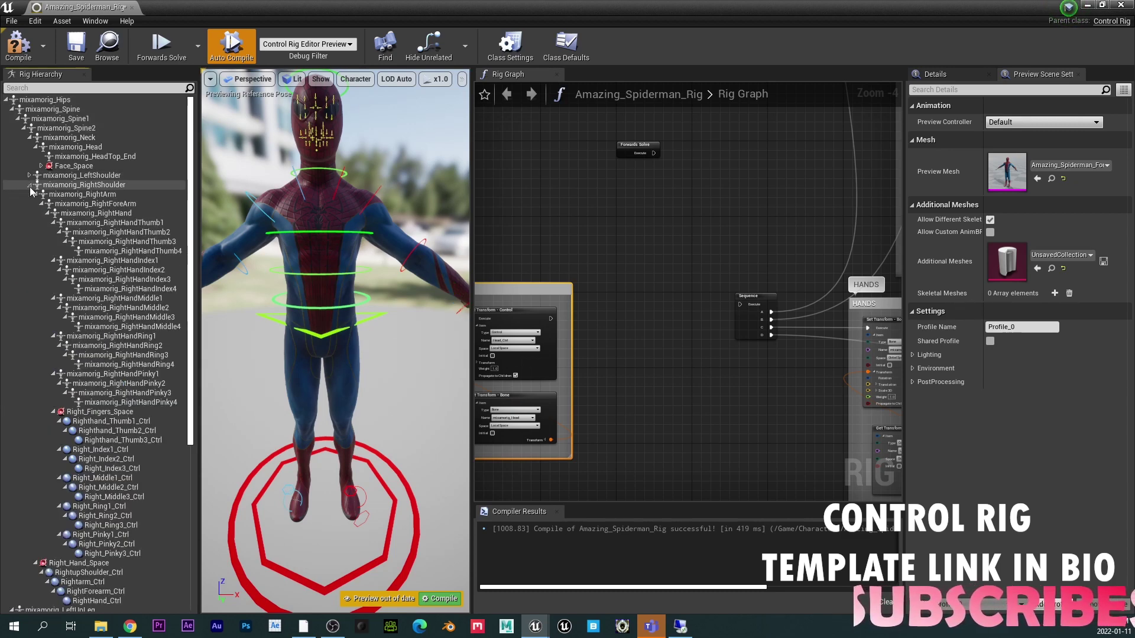
left_click(47, 213)
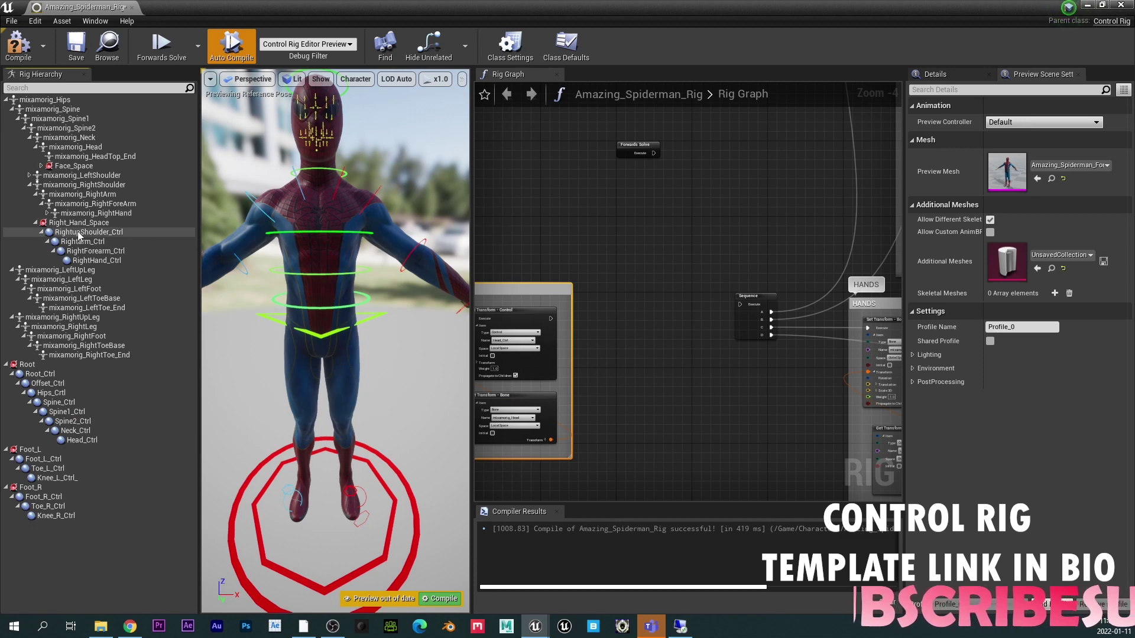
- Match RightupShoulder_Ctrl and Rightarm_Ctrl to the global transforms of the mixamorig_RightShoulder and mixamorig_RightArm bones
middle_click_drag(308, 294, 373, 318)
right_click_drag(354, 290, 384, 335)
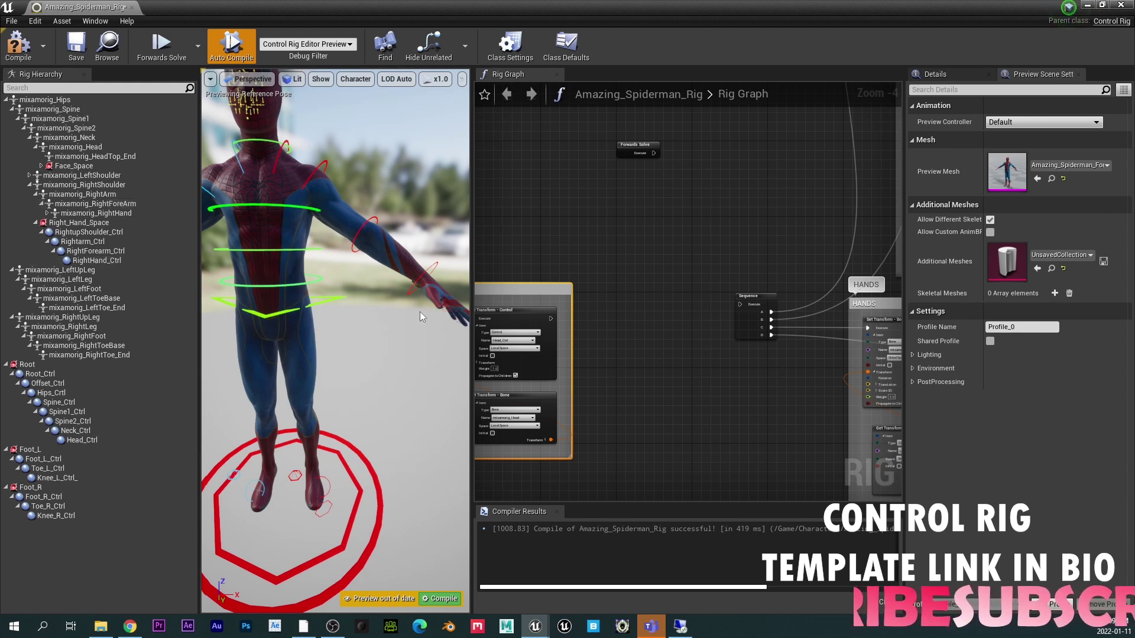
left_click(99, 185)
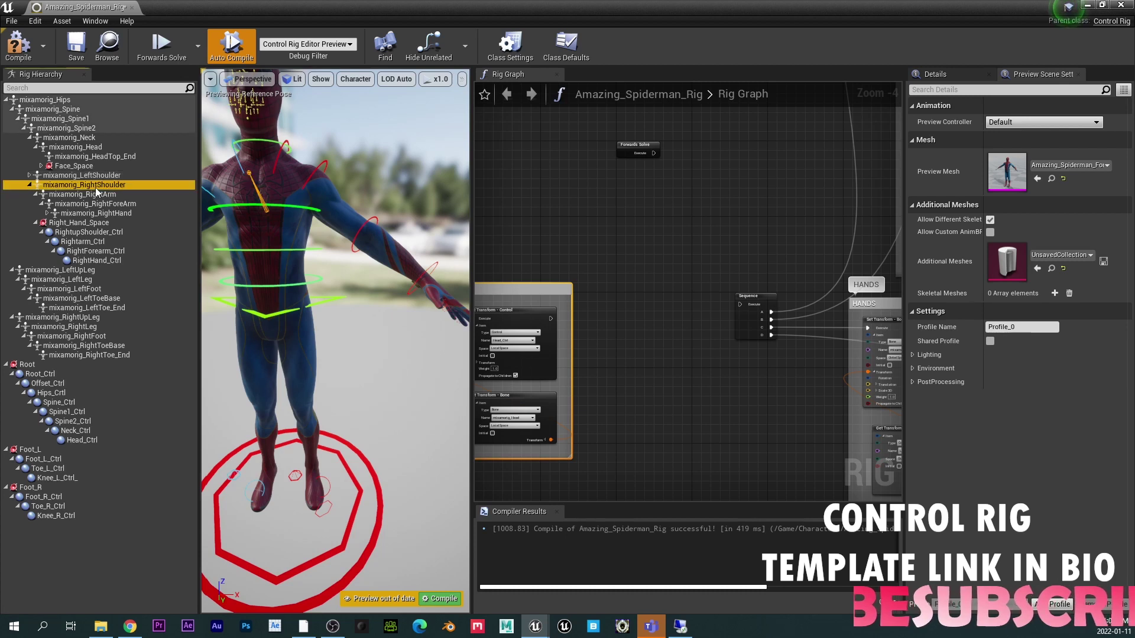
left_click(93, 232)
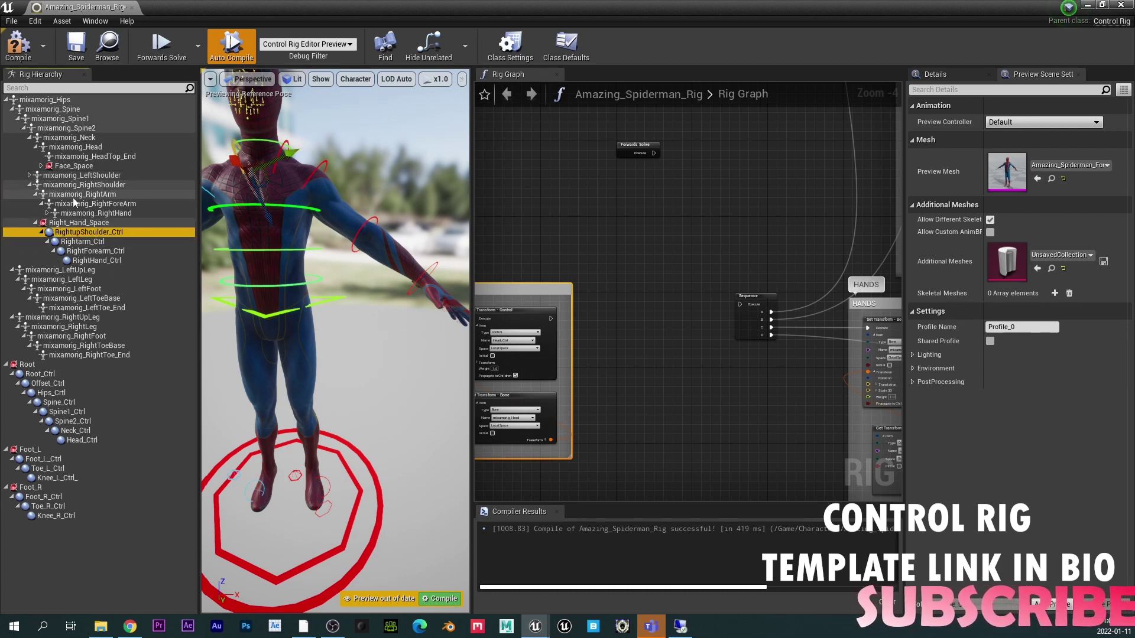
left_click(82, 194)
left_click(95, 242)
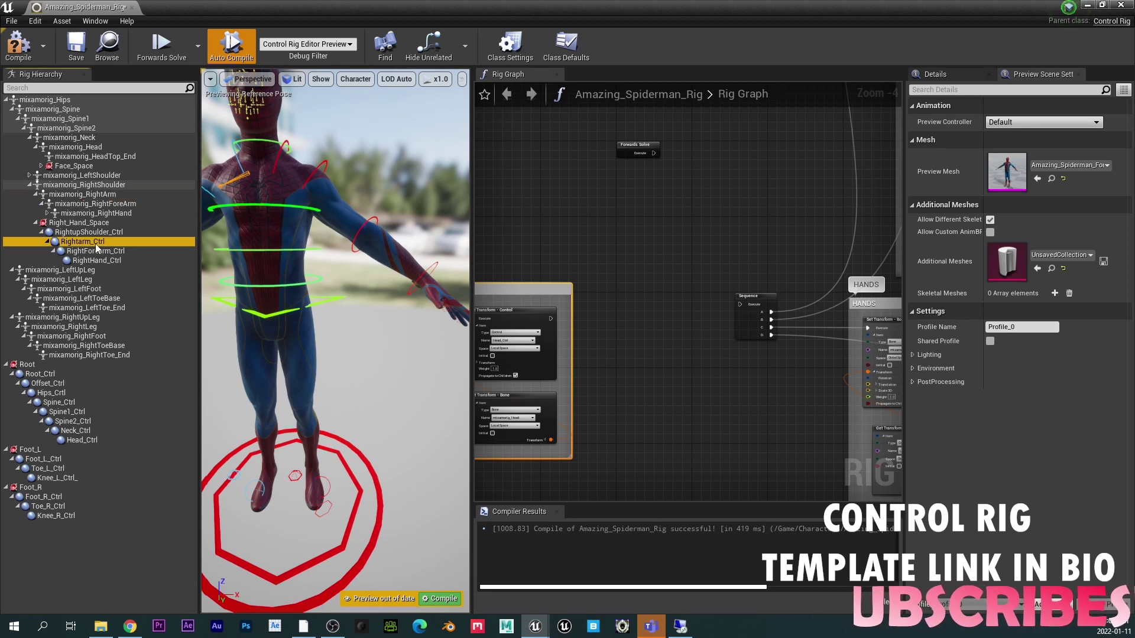
left_click(101, 196)
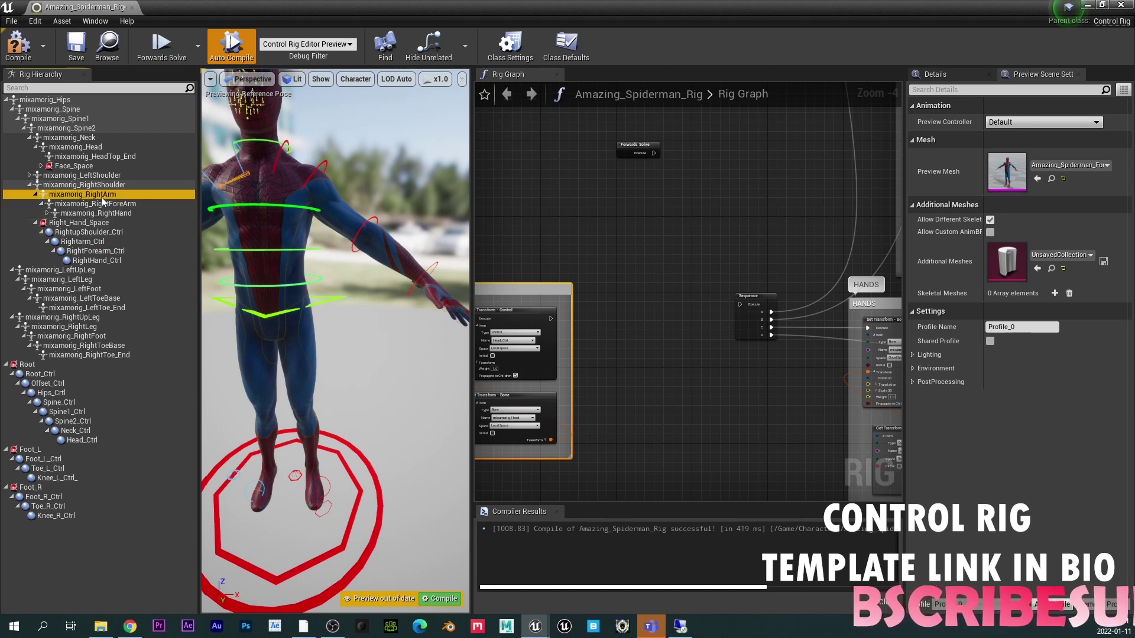
left_click(90, 242)
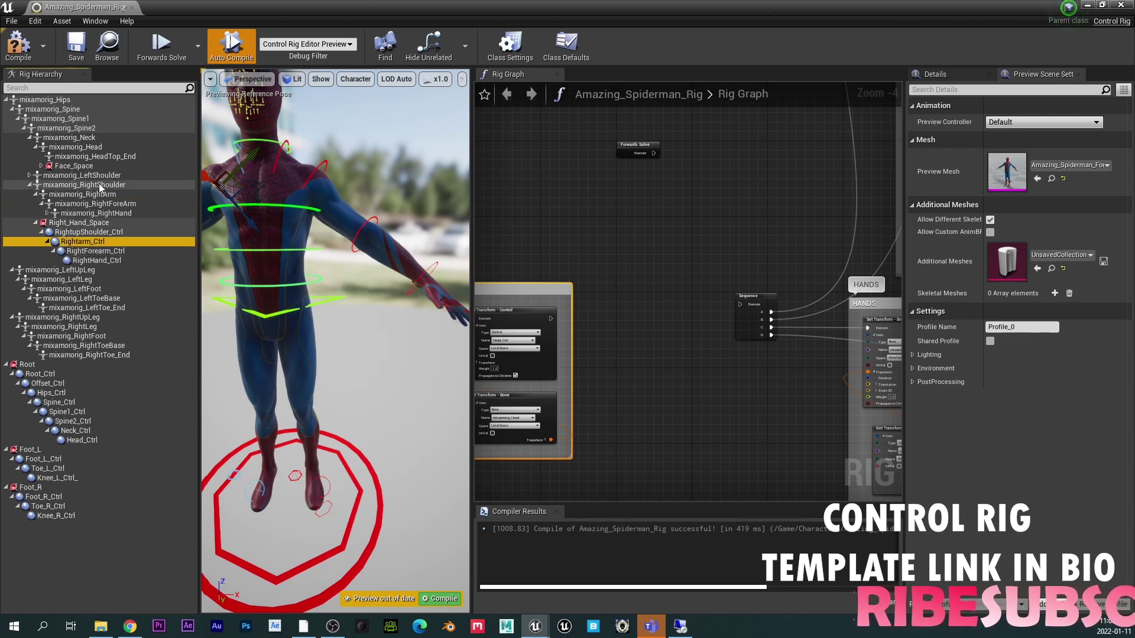
- Match RightForearm_Ctrl and RightHand_Ctrl to the global transforms of the mixamorig_RightForeArm and mixamorig_RightHand bones
left_click(97, 202)
left_click(96, 252)
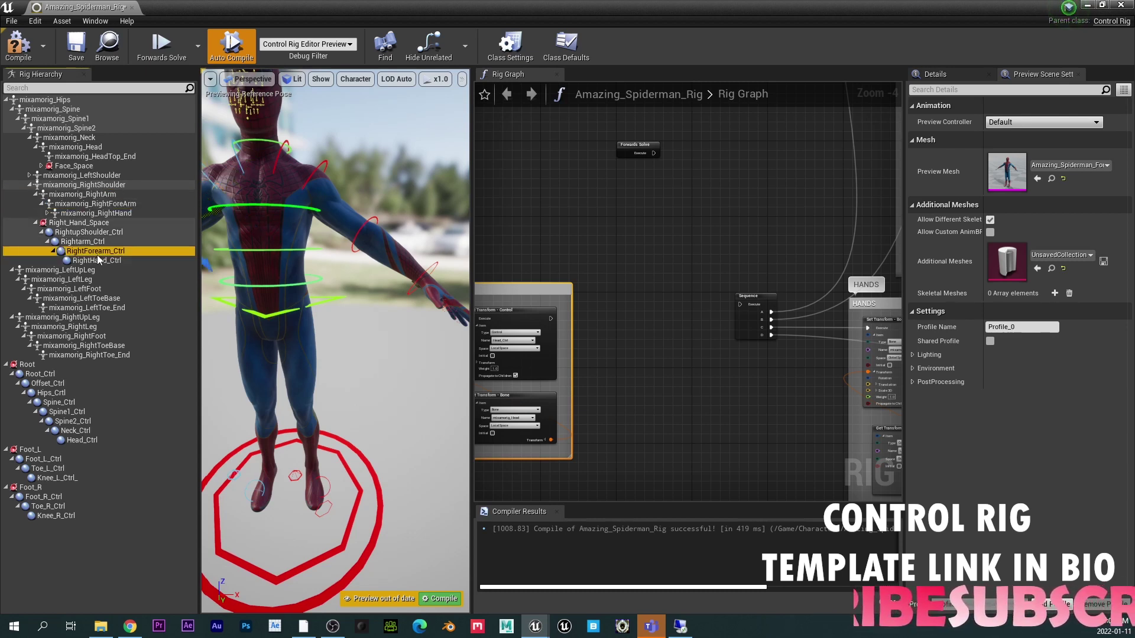
left_click(102, 214)
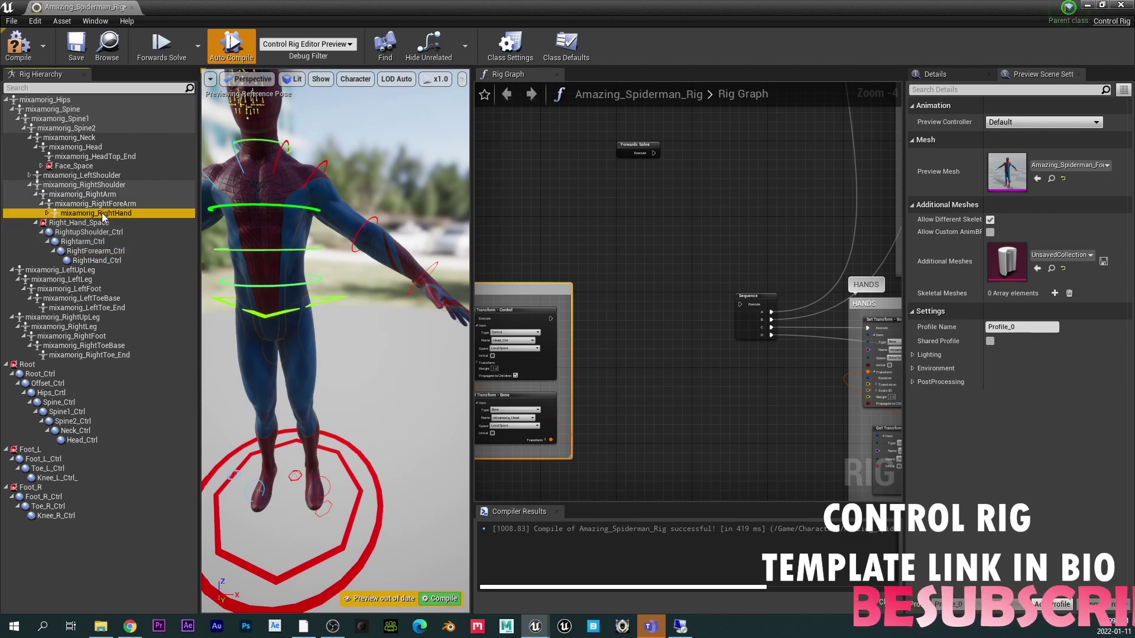
left_click(108, 260)
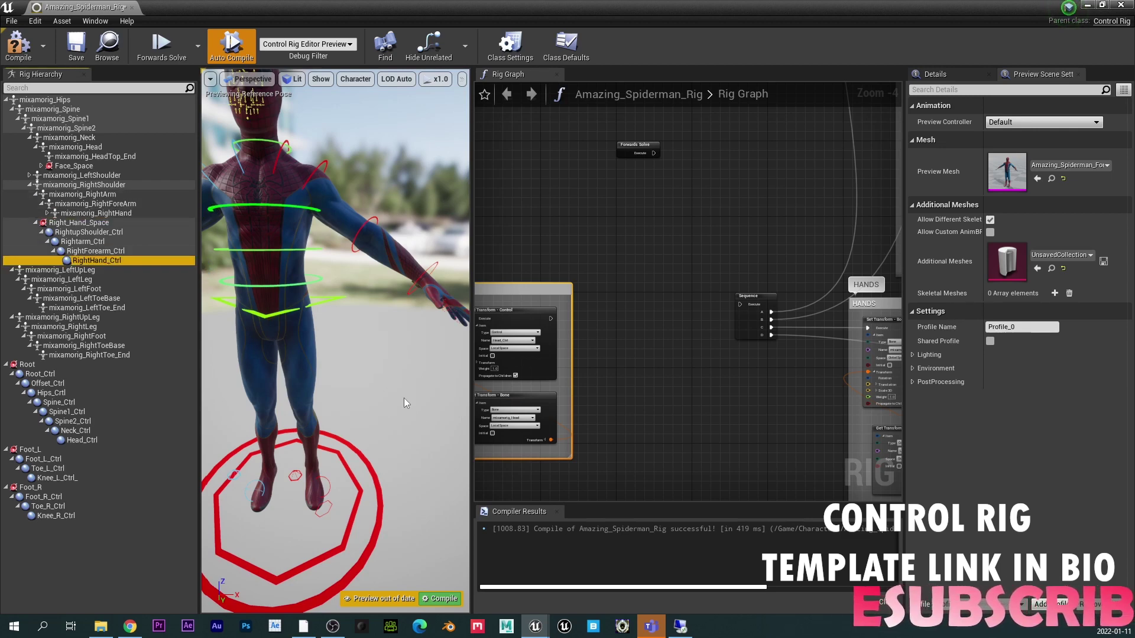
key("f")
right_click_drag(418, 416, 467, 449)
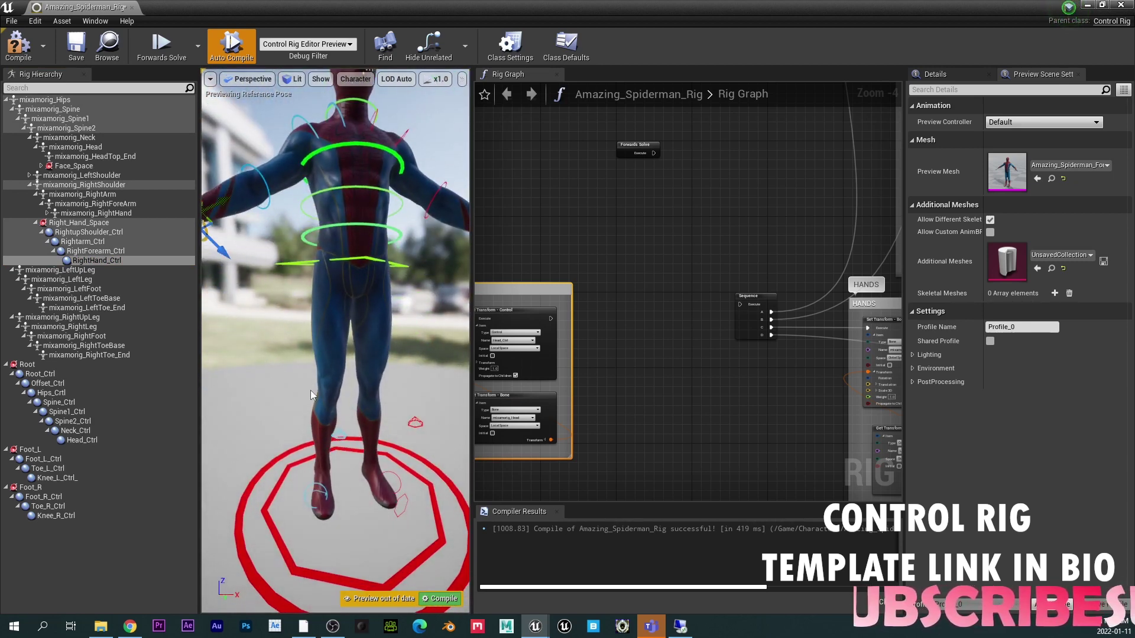
- With the Root branch collapsed, match Foot_L_Ctrl, Toe_L_Ctrl and Knee_L_Ctrl_ to the global transforms of mixamorig_LeftFoot, mixamorig_LeftToeBase and mixamorig_LeftLeg
left_click(6, 365)
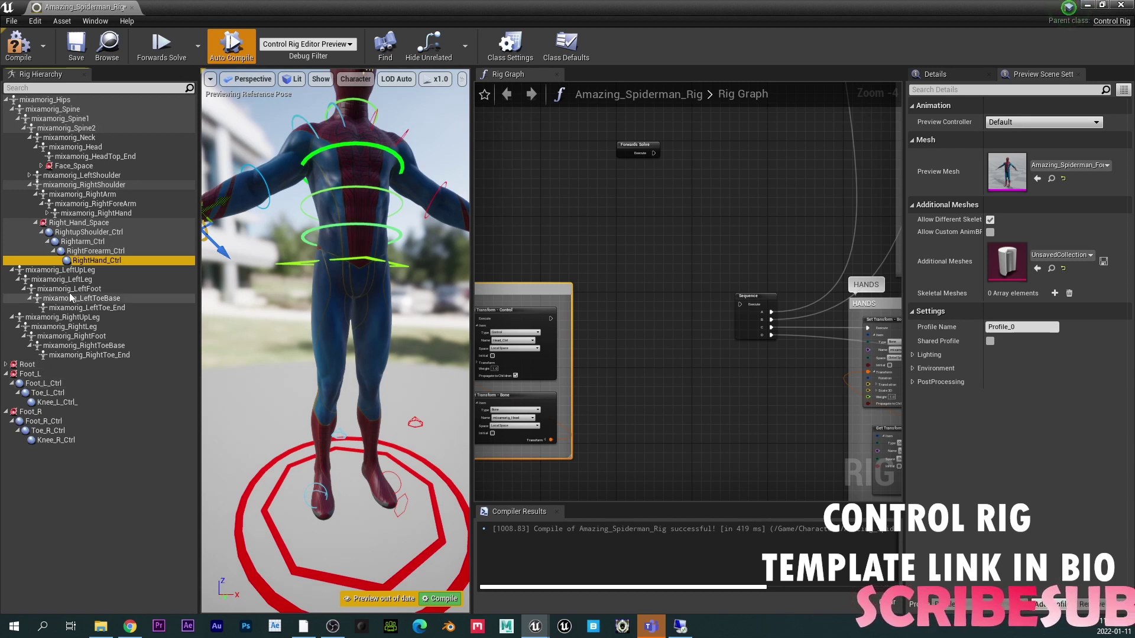
left_click(85, 279)
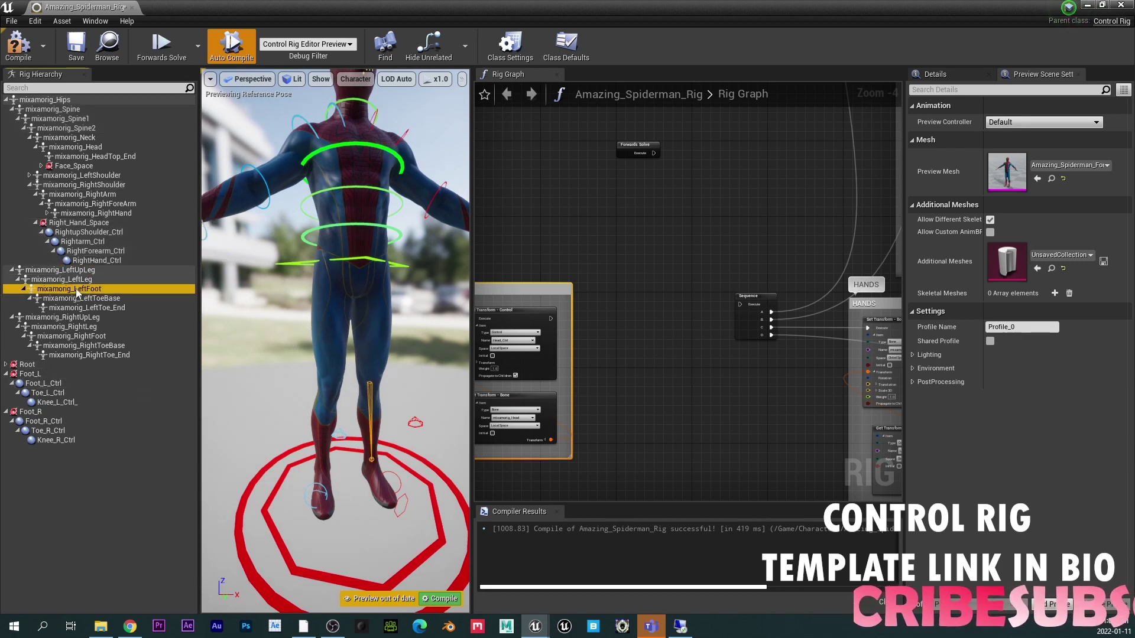
left_click(52, 385)
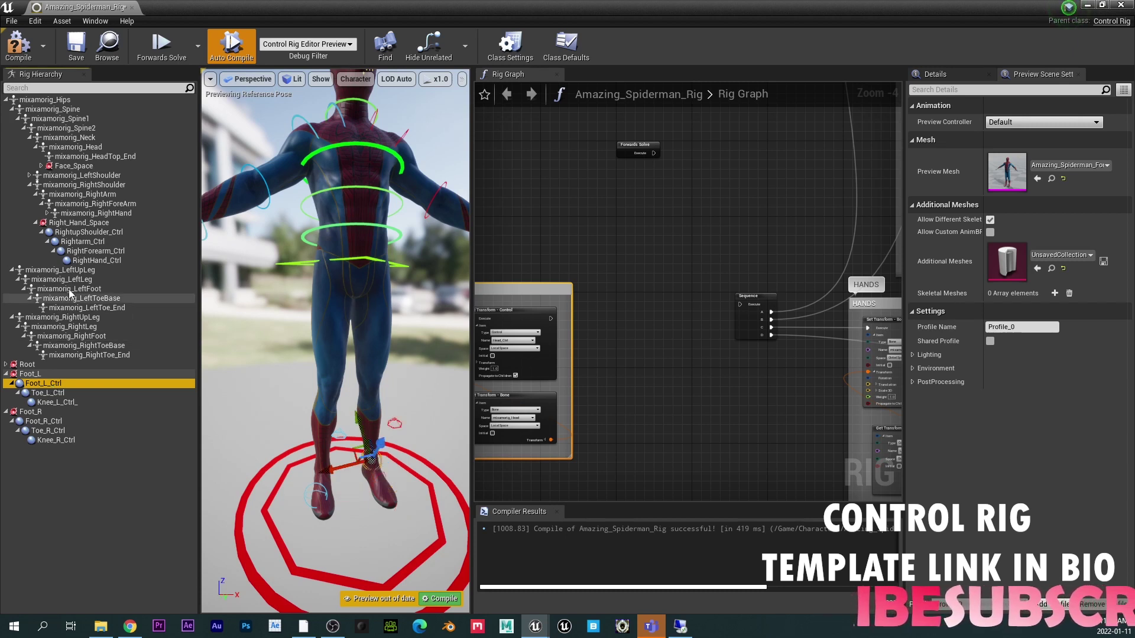
left_click(85, 299)
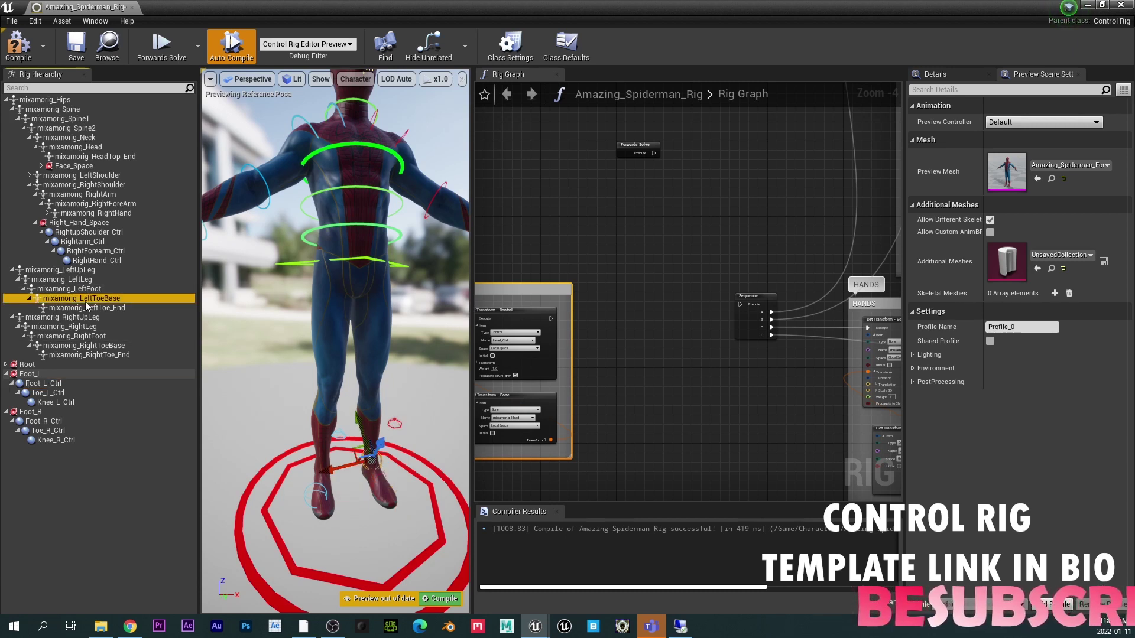
left_click(56, 393)
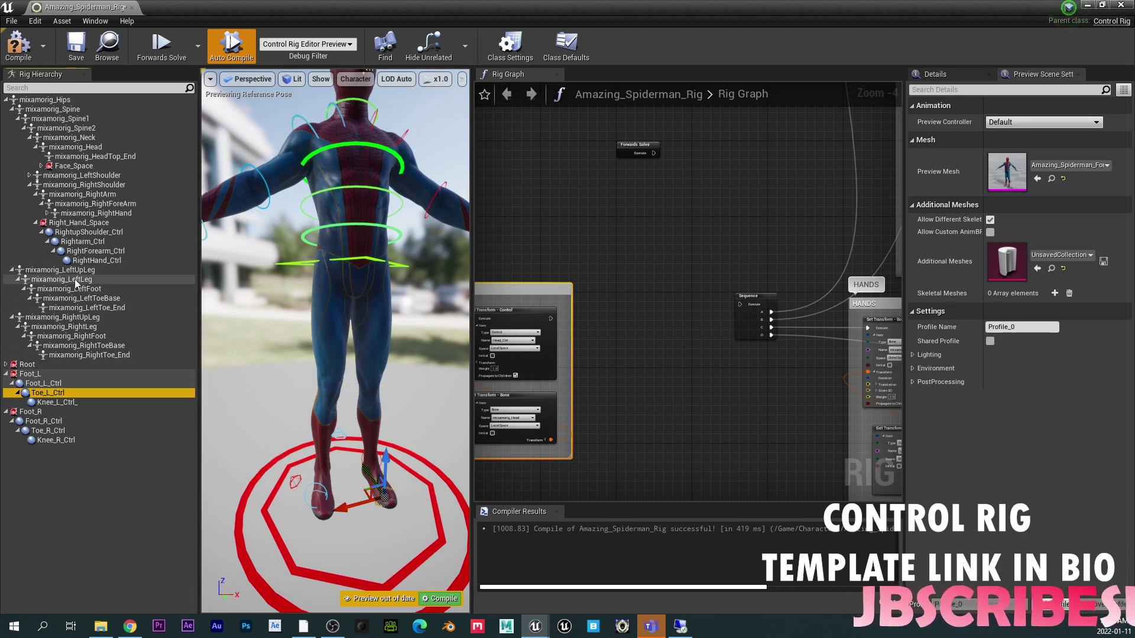
left_click(78, 280)
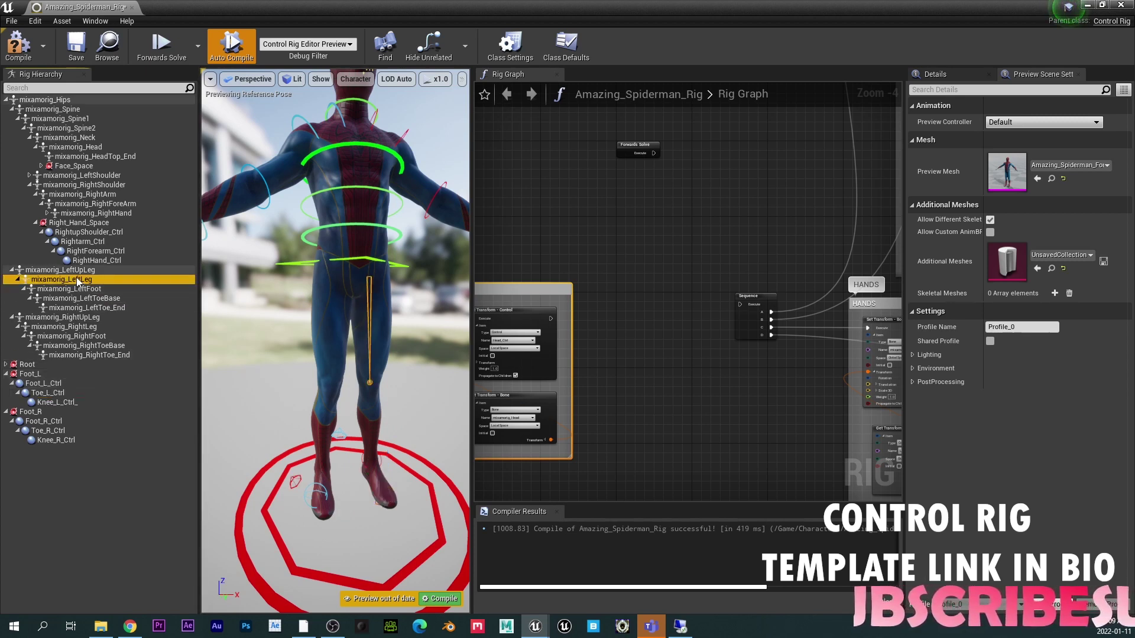
left_click(72, 405)
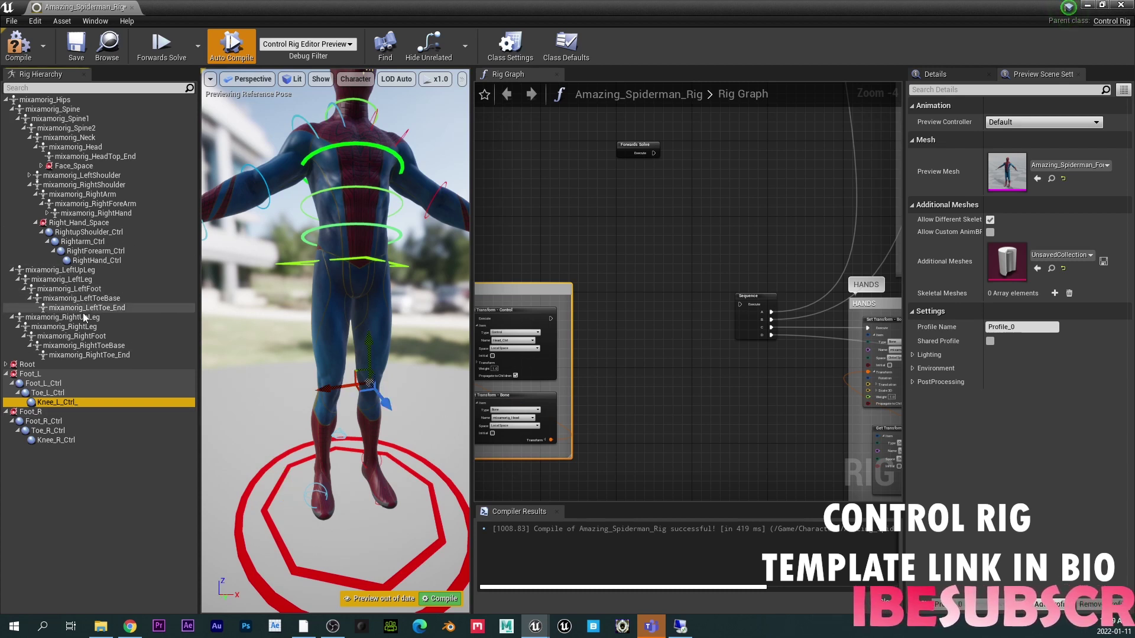
- Match Foot_R_Ctrl, Toe_R_Ctrl and Knee_R_Ctrl to the global transforms of mixamorig_RightFoot, mixamorig_RightToeBase and mixamorig_RightLeg
left_click(70, 337)
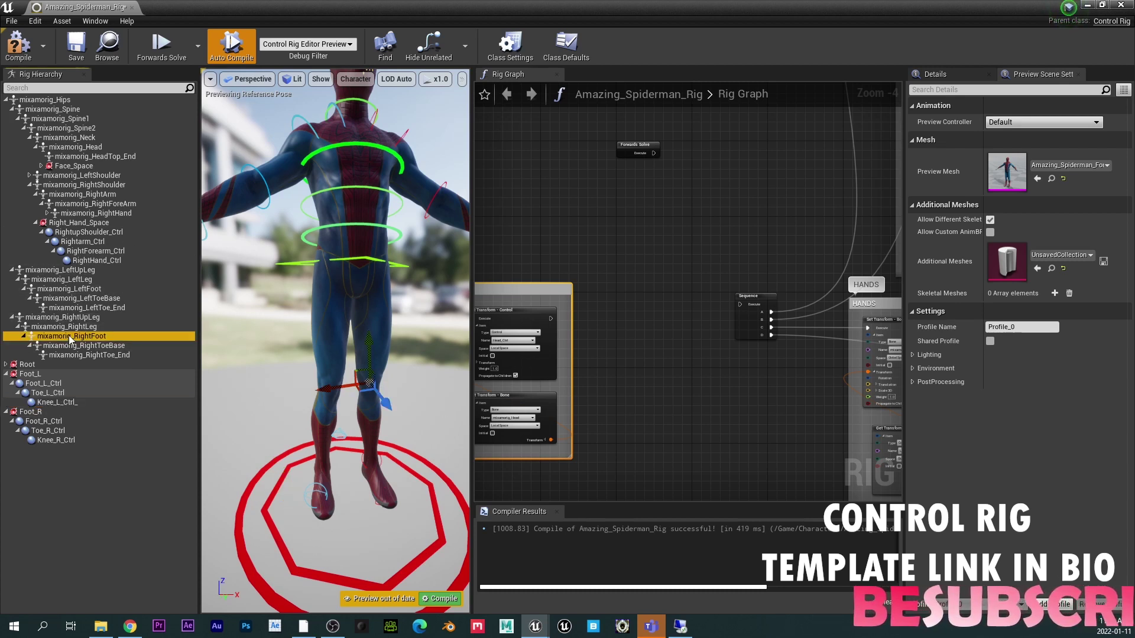
left_click(45, 422)
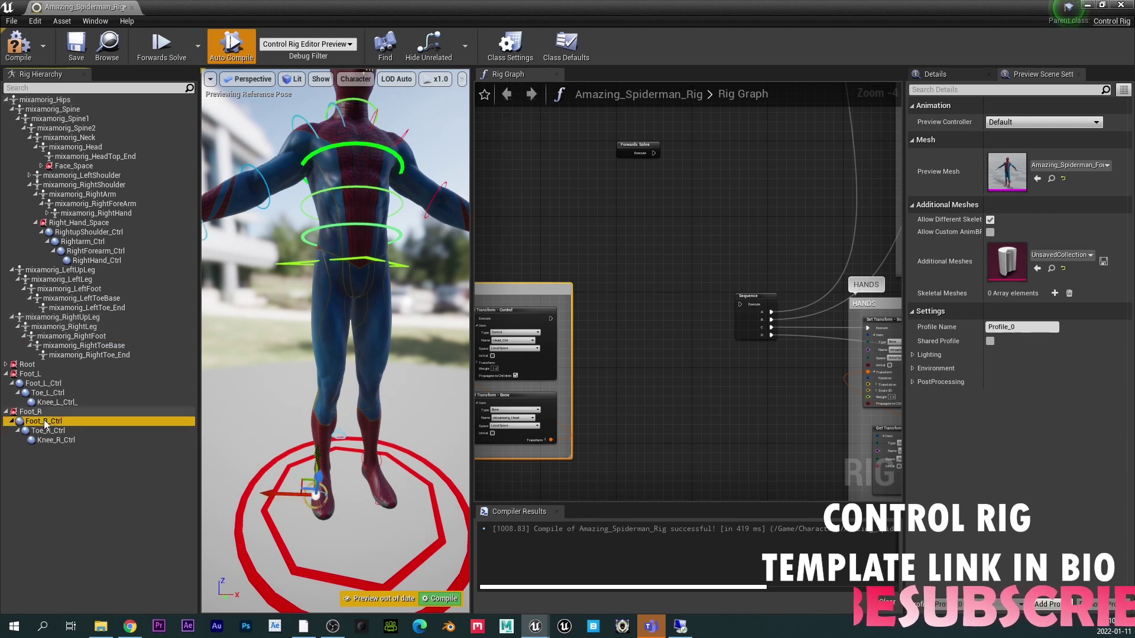
left_click(82, 337)
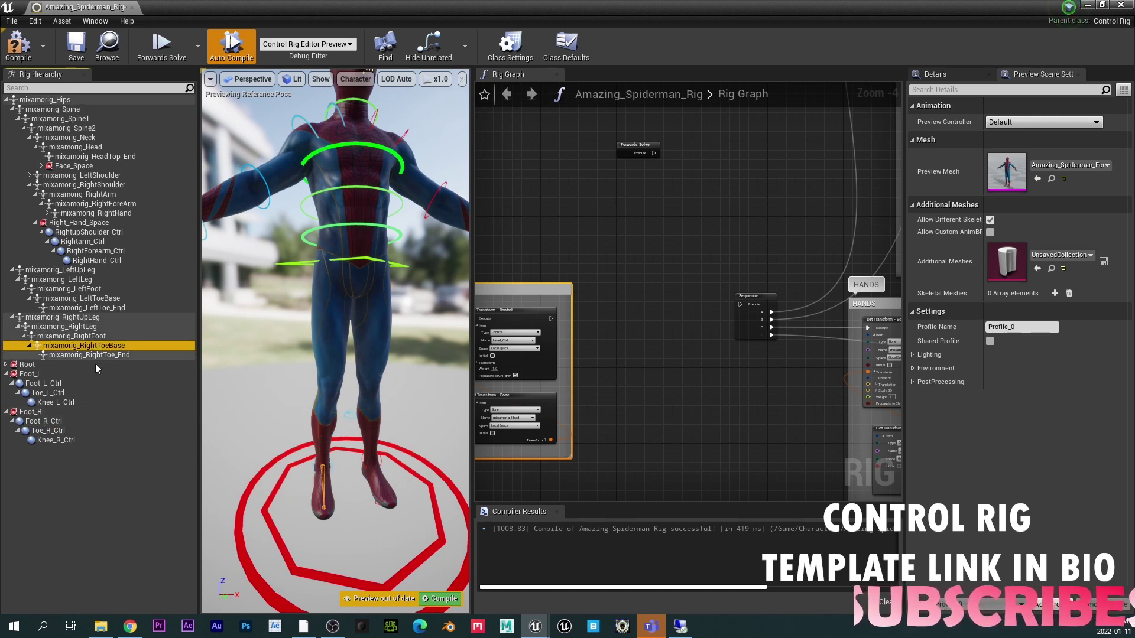
left_click(52, 431)
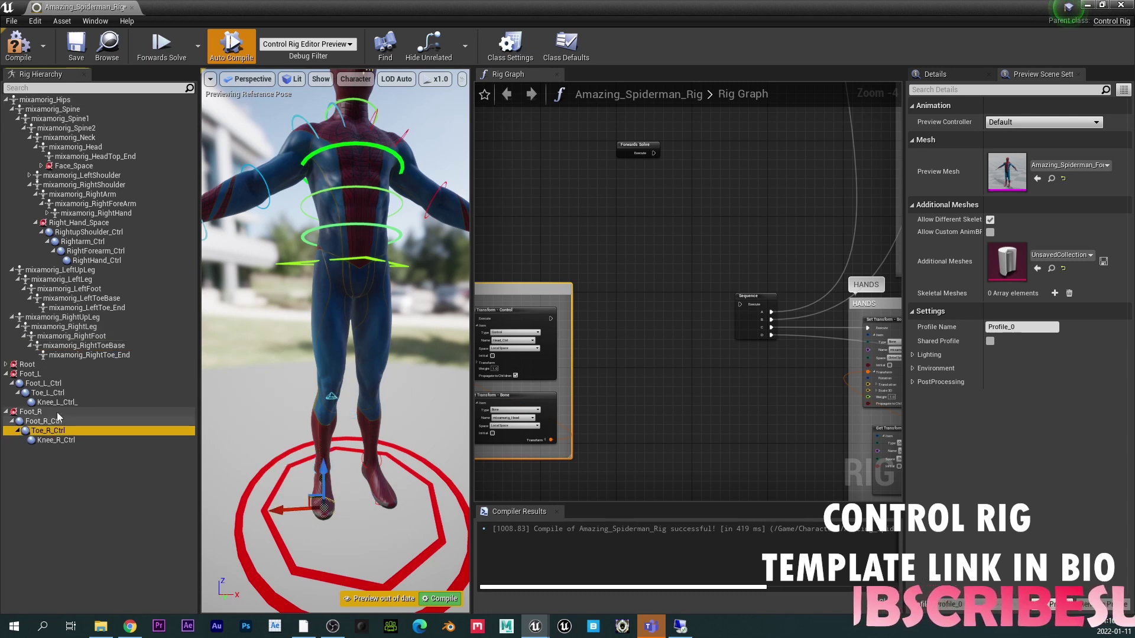
left_click(69, 329)
left_click(54, 438)
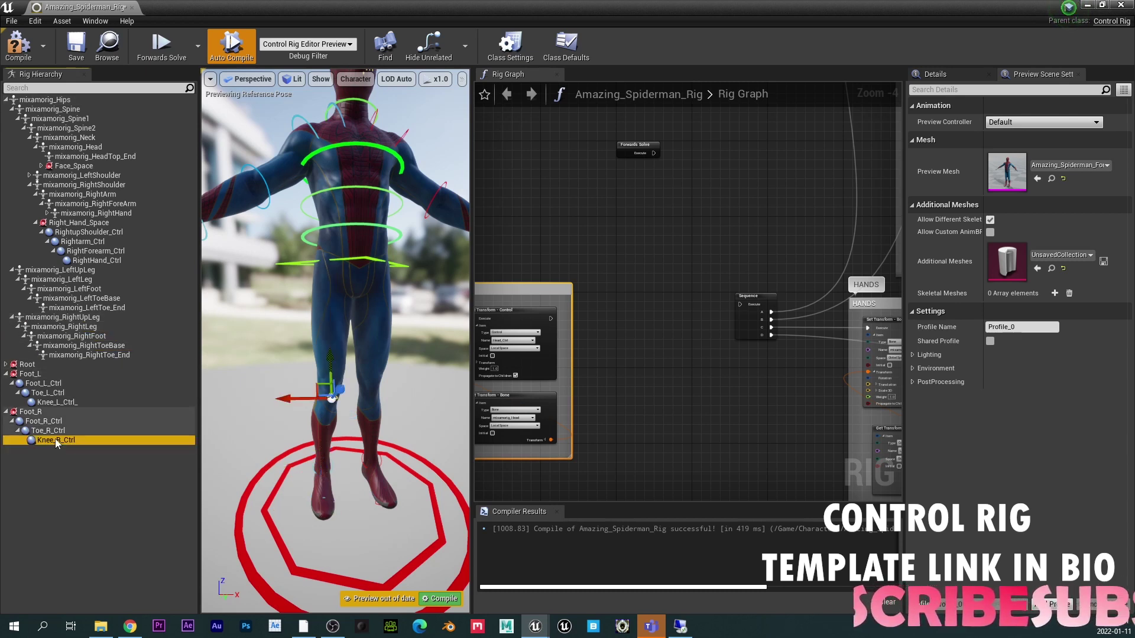
- Move Knee_L_Ctrl_ and Knee_R_Ctrl together well out in front of the character's knees
right_click_drag(303, 457, 349, 467)
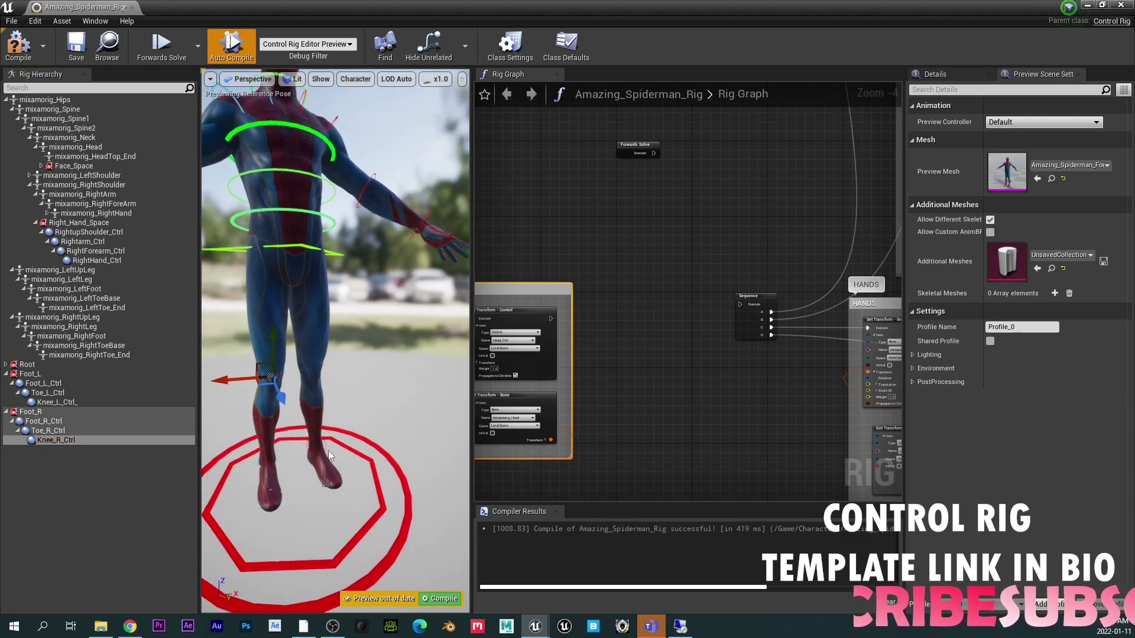
left_click(55, 402, "ctrl")
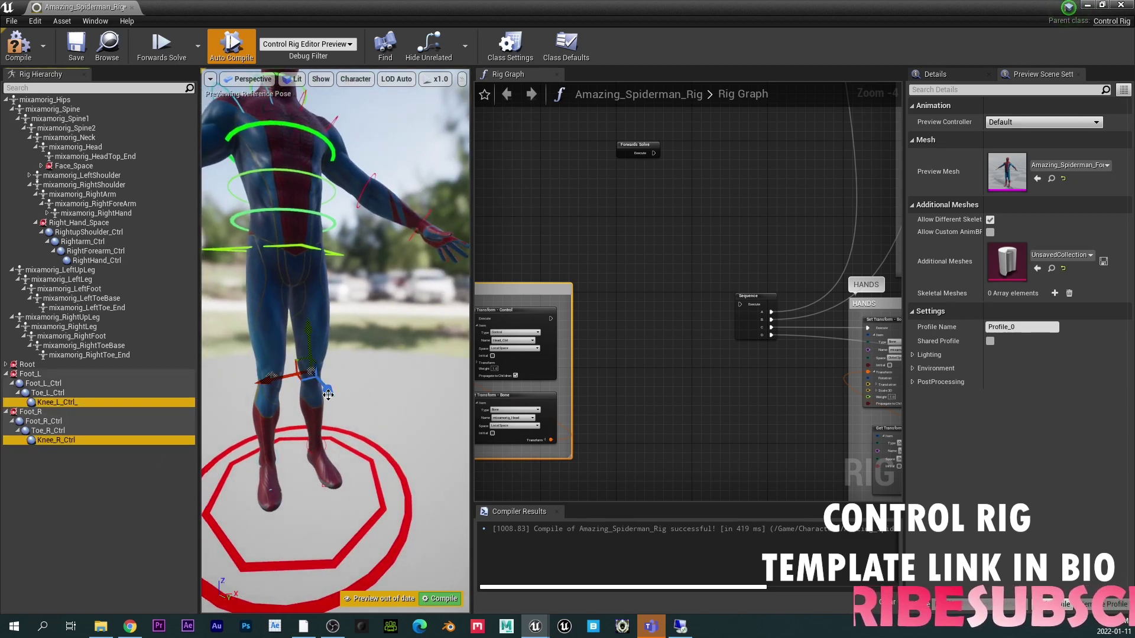
left_click_drag(328, 395, 412, 454)
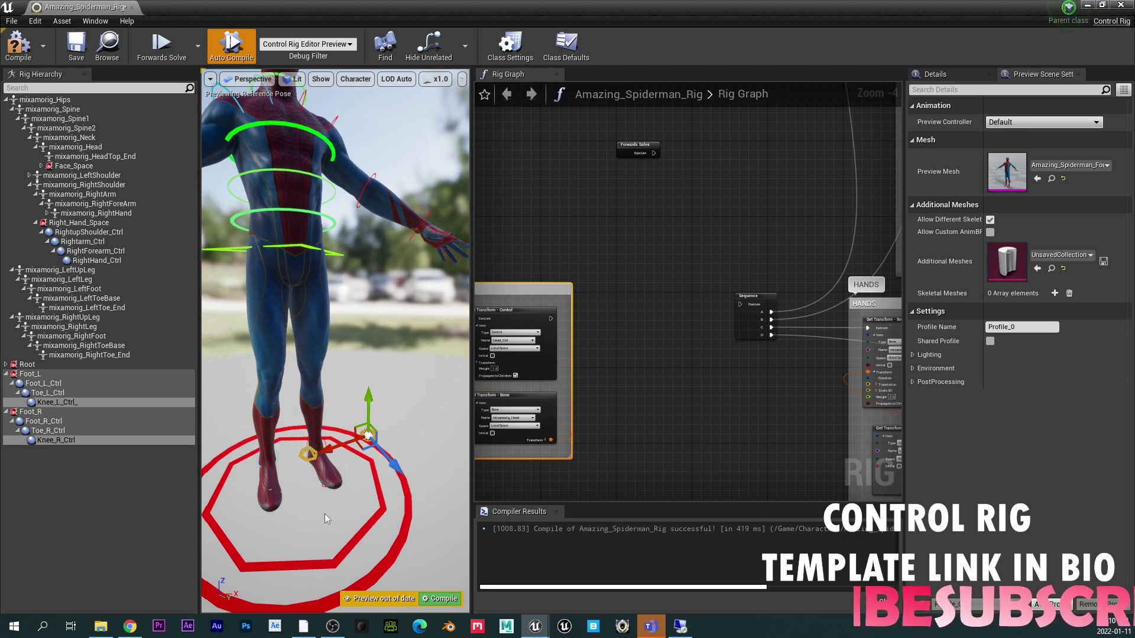
right_click_drag(294, 494, 284, 461)
right_click_drag(344, 439, 431, 441)
right_click_drag(355, 419, 378, 451)
left_click_drag(380, 416, 406, 416)
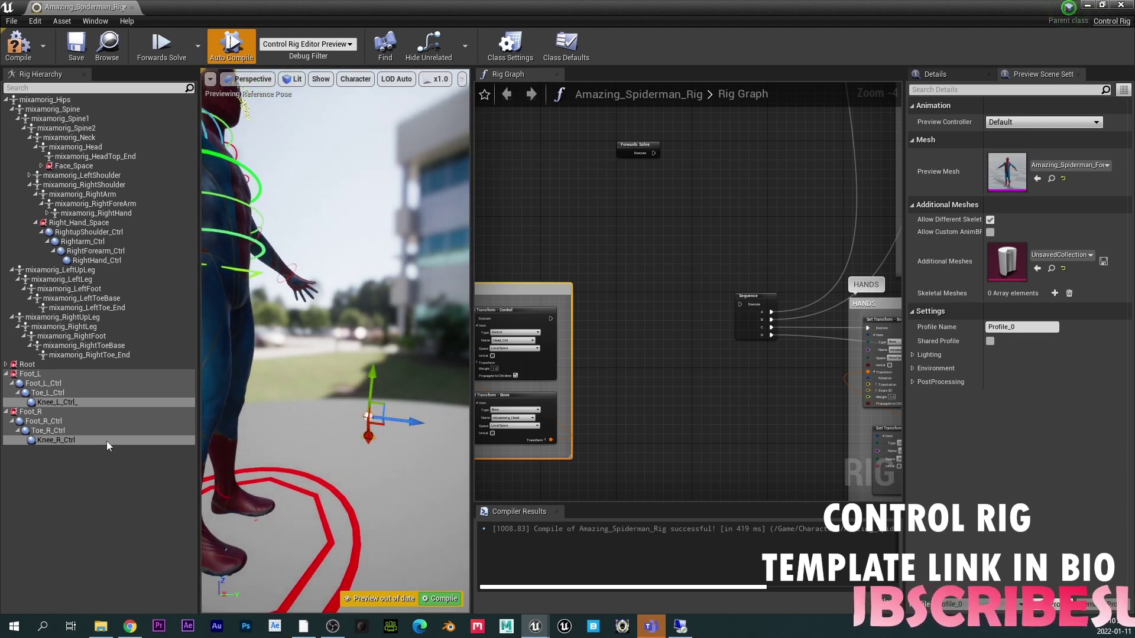
- Set the initial transform from the current one for Knee_L_Ctrl_ and Knee_R_Ctrl
right_click(54, 406)
left_click(54, 404)
right_click(55, 404)
left_click(118, 330)
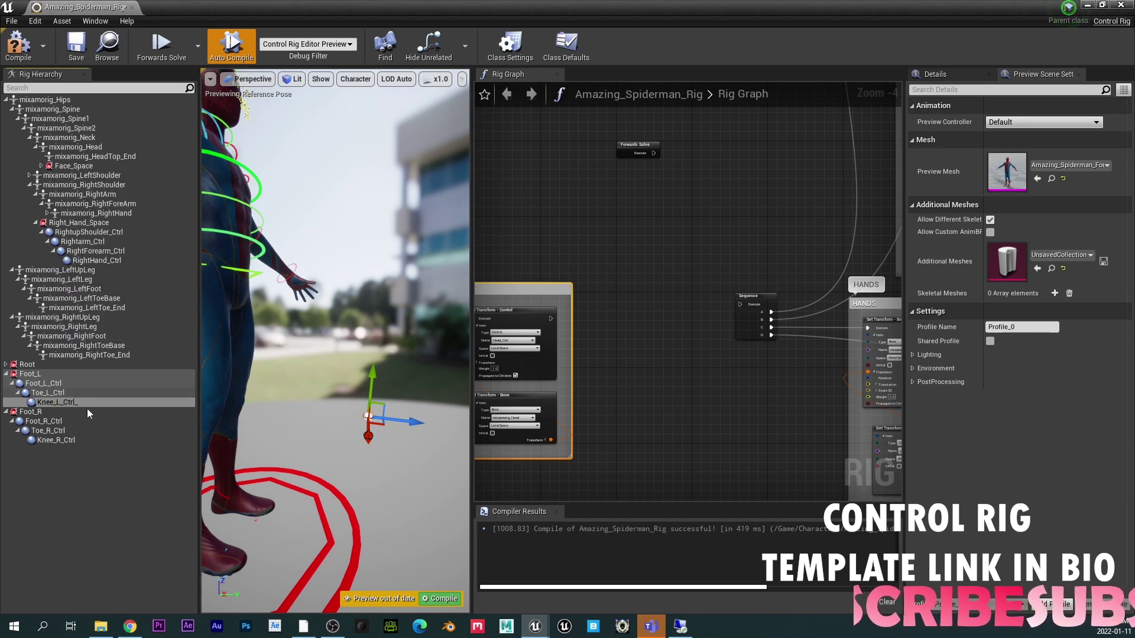
right_click(69, 438)
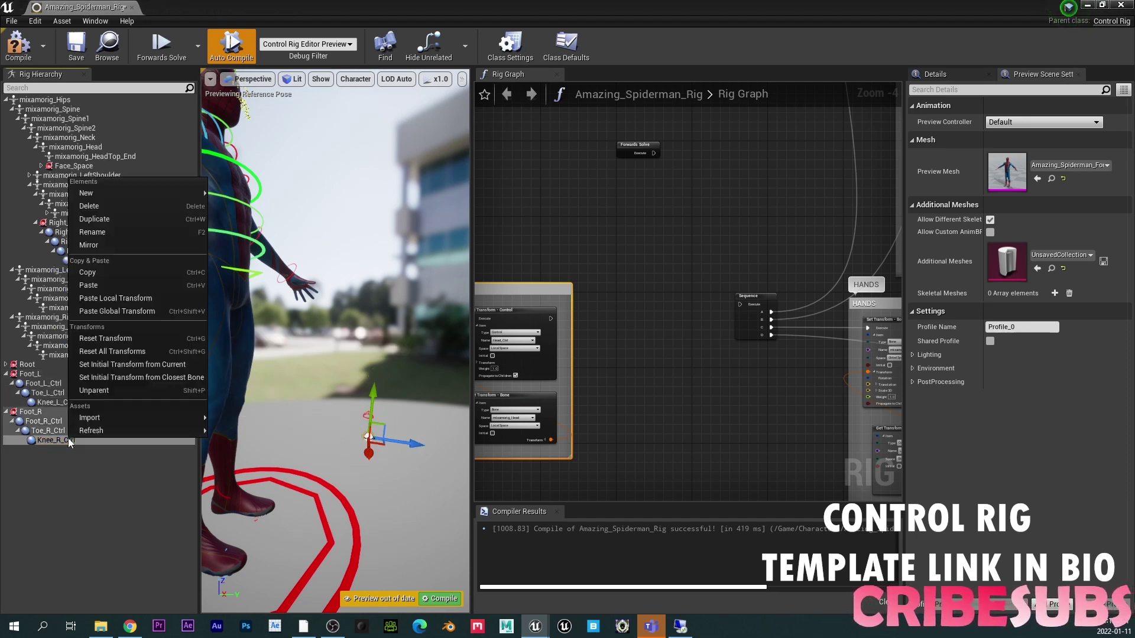
left_click(143, 364)
- Connect the Forwards Solve node's Execute output to the Sequence node and inspect the character with the controls active
left_click_drag(654, 153, 740, 305)
left_click_drag(430, 335, 260, 298, "alt")
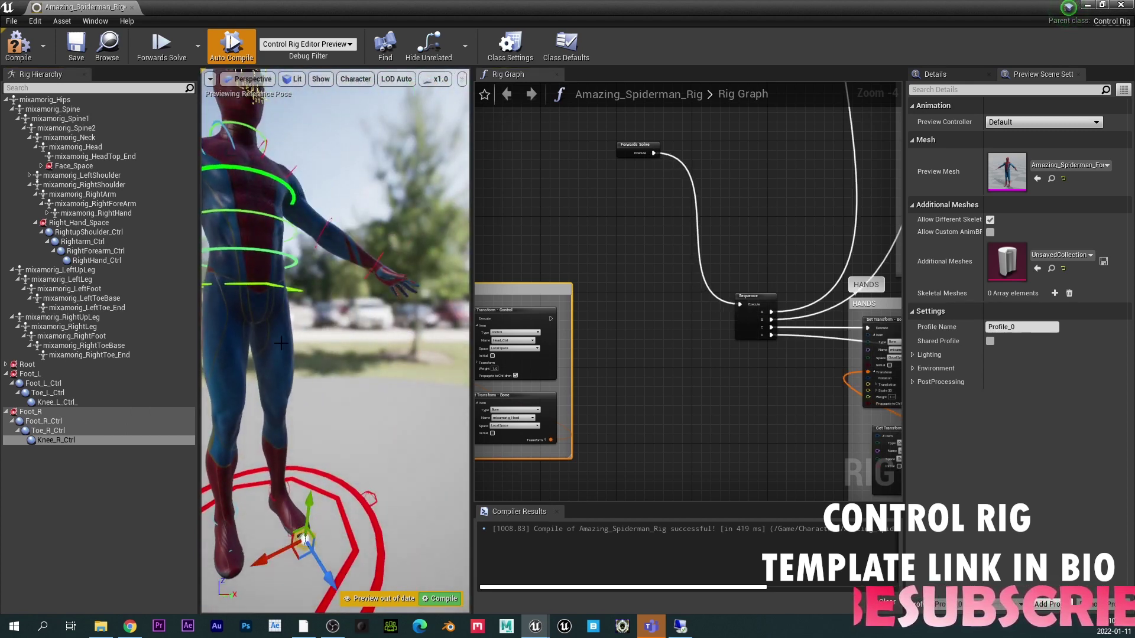
left_click_drag(284, 361, 331, 367, "alt")
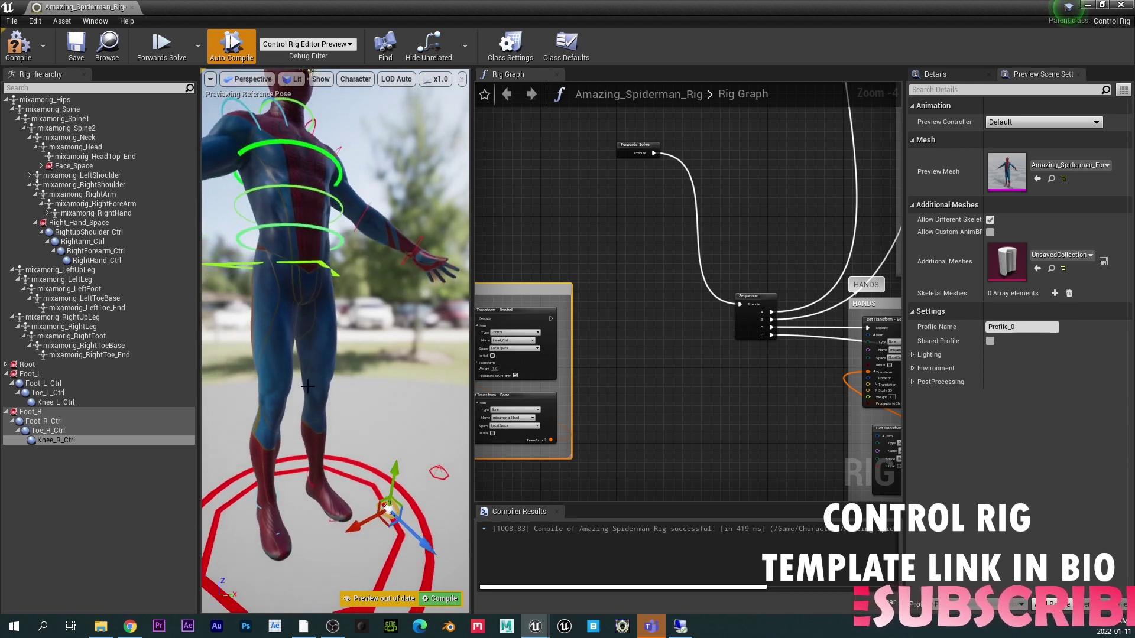
left_click_drag(388, 509, 292, 509, "alt")
middle_click_drag(292, 509, 330, 592, "alt")
left_click_drag(340, 351, 375, 413, "alt")
- Test the rig by lowering Hips_Ctrl and rotating RightupShoulder_Ctrl and RightForearm_Ctrl
left_click(315, 353)
right_click_drag(376, 412, 378, 431)
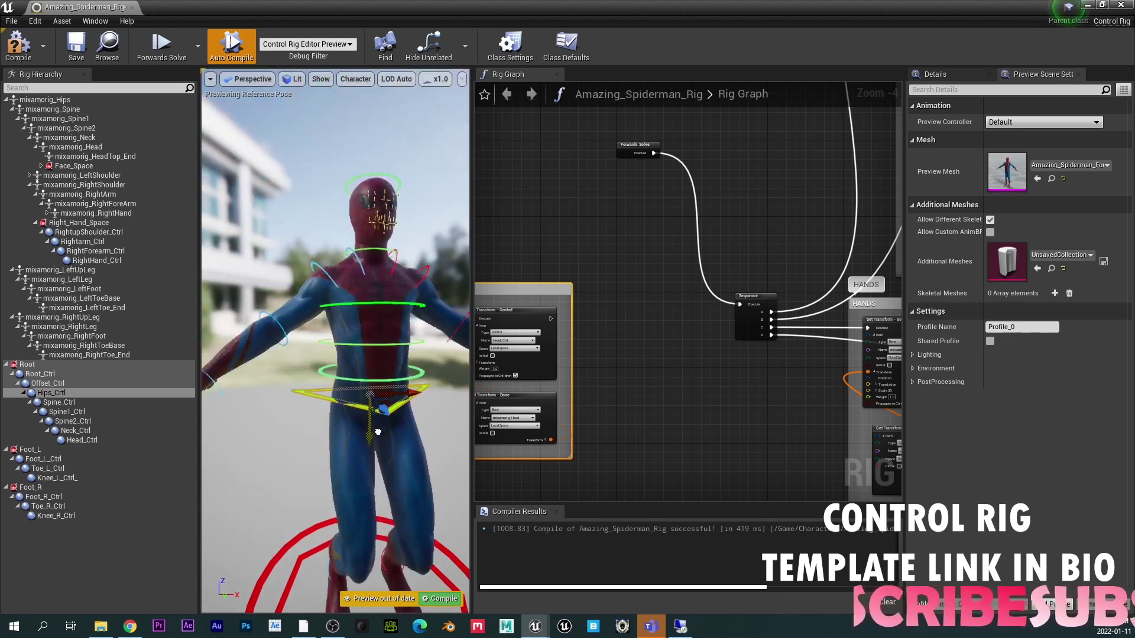
left_click(351, 251)
key("e")
mouse_move(319, 283)
left_mouse_down()
mouse_move(340, 278)
mouse_move(327, 277)
left_mouse_up()
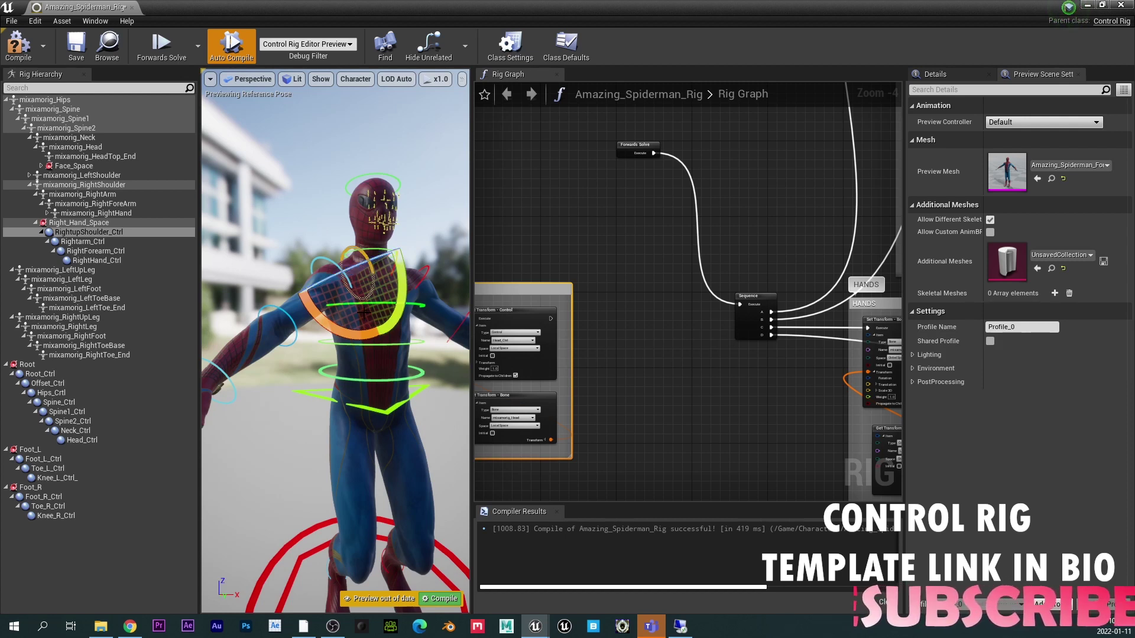
left_click(285, 315)
left_click_drag(286, 322, 291, 330)
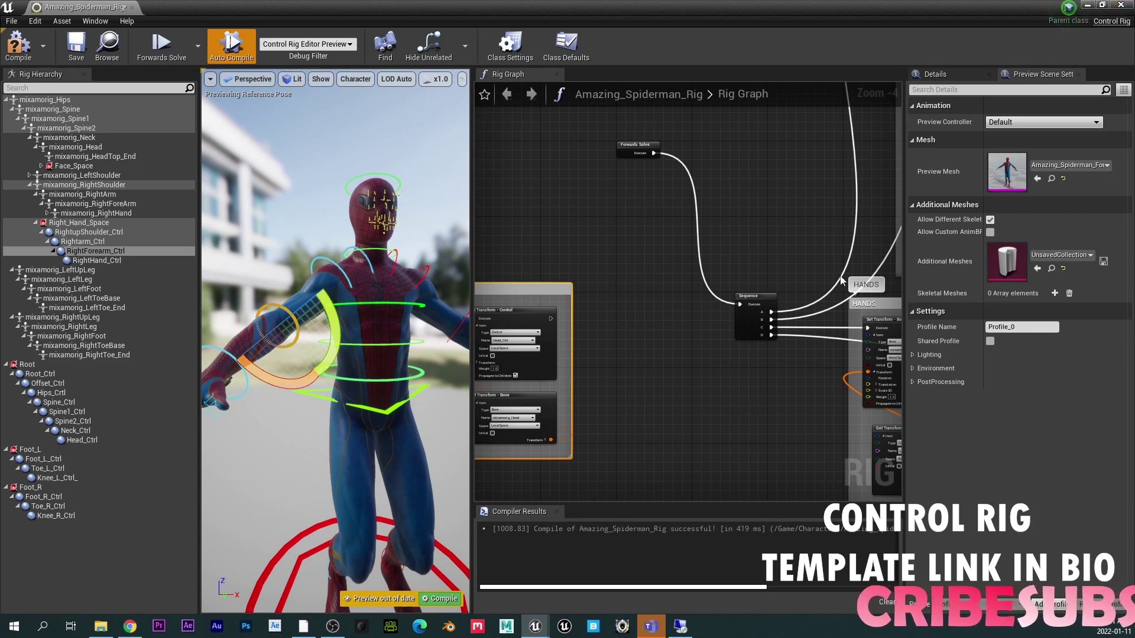
- Check the Backwards Solve section of the graph, then compile the rig and close its editor
right_click_drag(697, 408, 768, 221)
right_click_drag(536, 225, 749, 120)
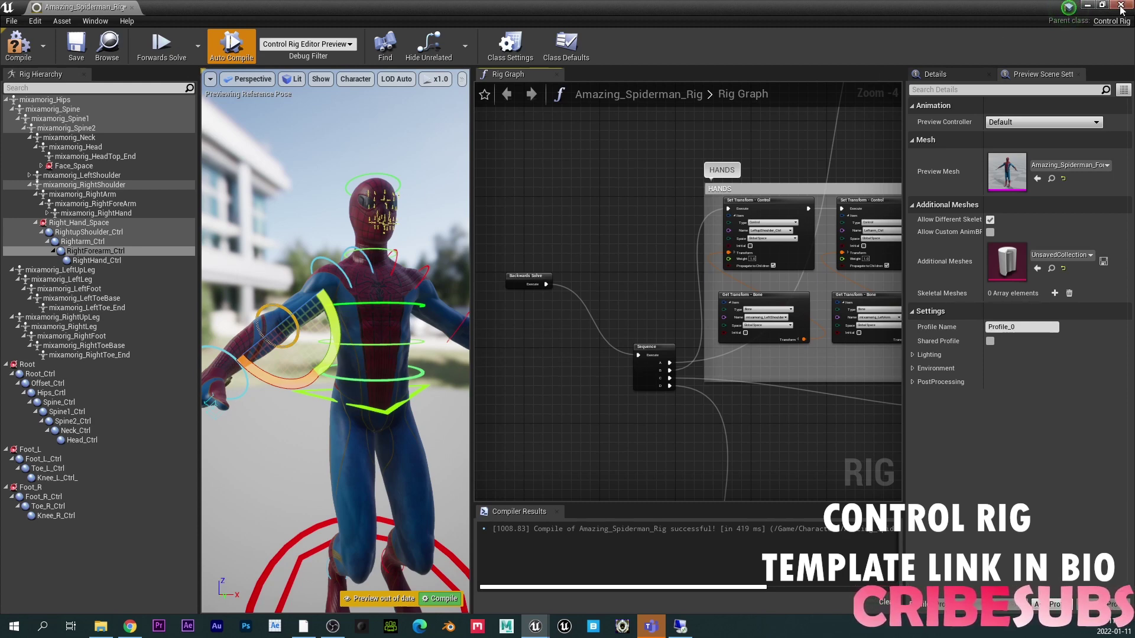
left_click(18, 44)
left_click(1121, 6)
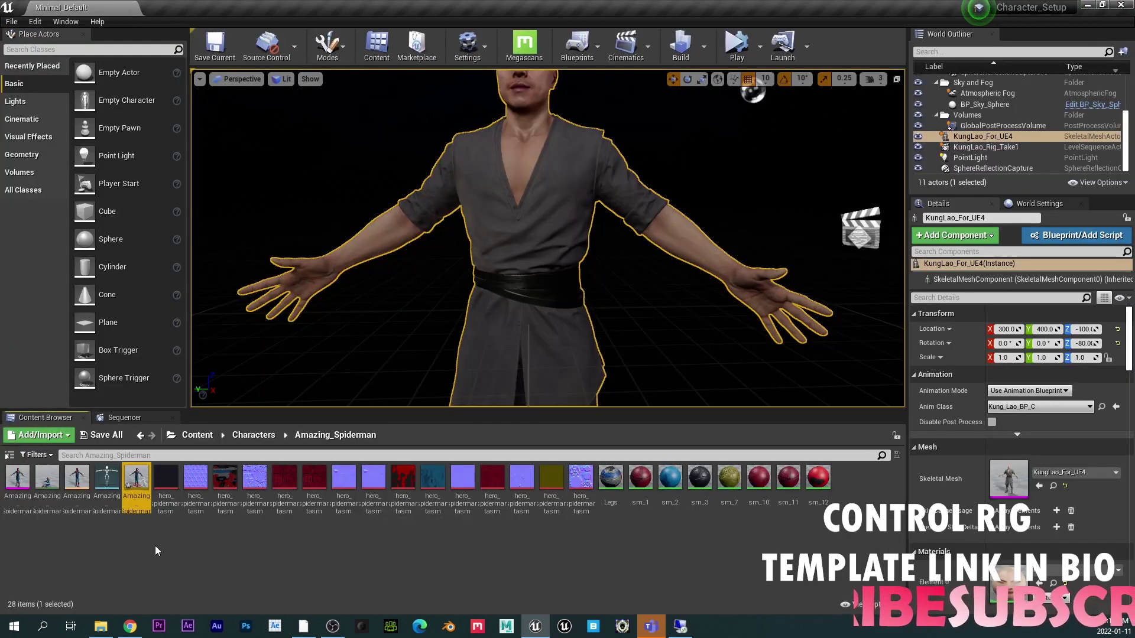
- Open the RuralAustralia_Example_01 map from the RuralAustralia Maps folder, saving the modified Amazing_Spiderman_Rig asset
left_click(197, 435)
double_click(60, 491)
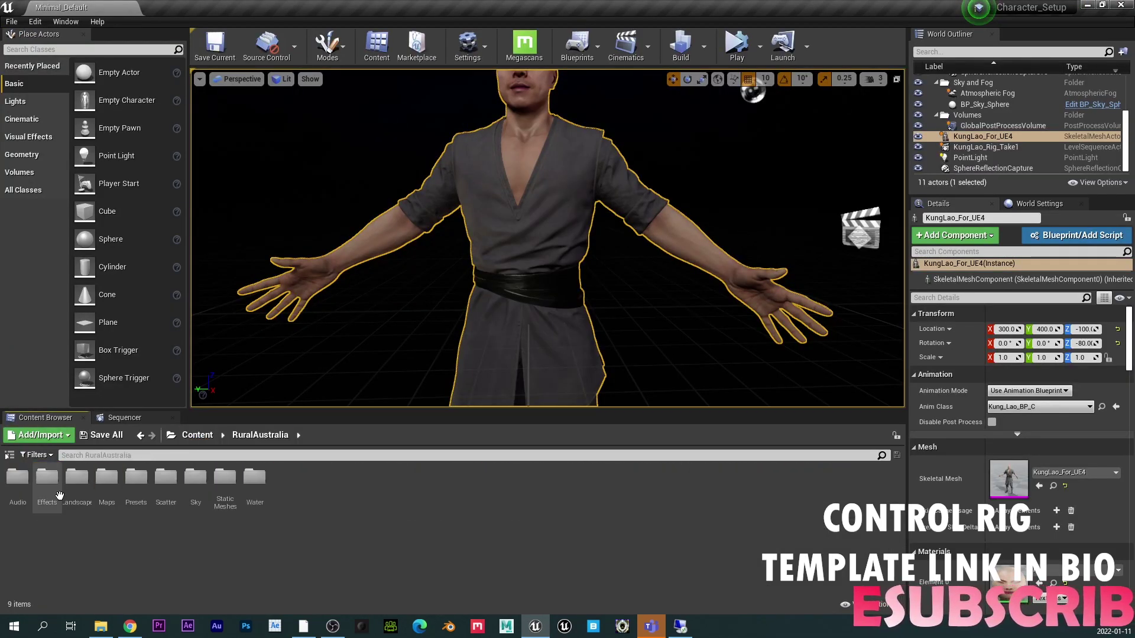
double_click(107, 478)
double_click(77, 478)
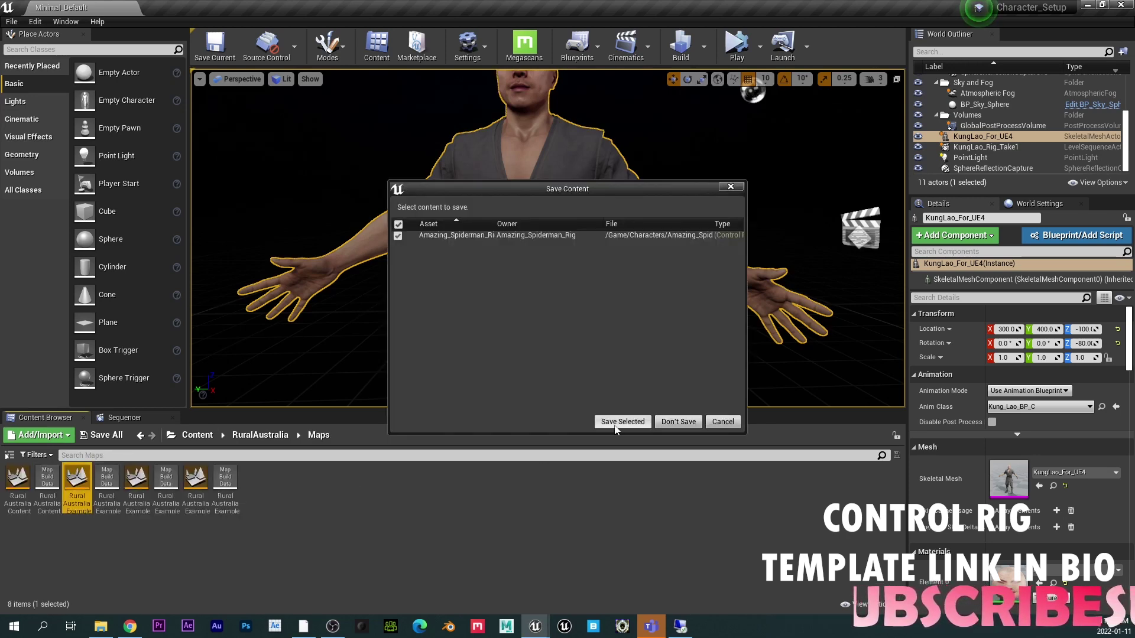
left_click(623, 421)
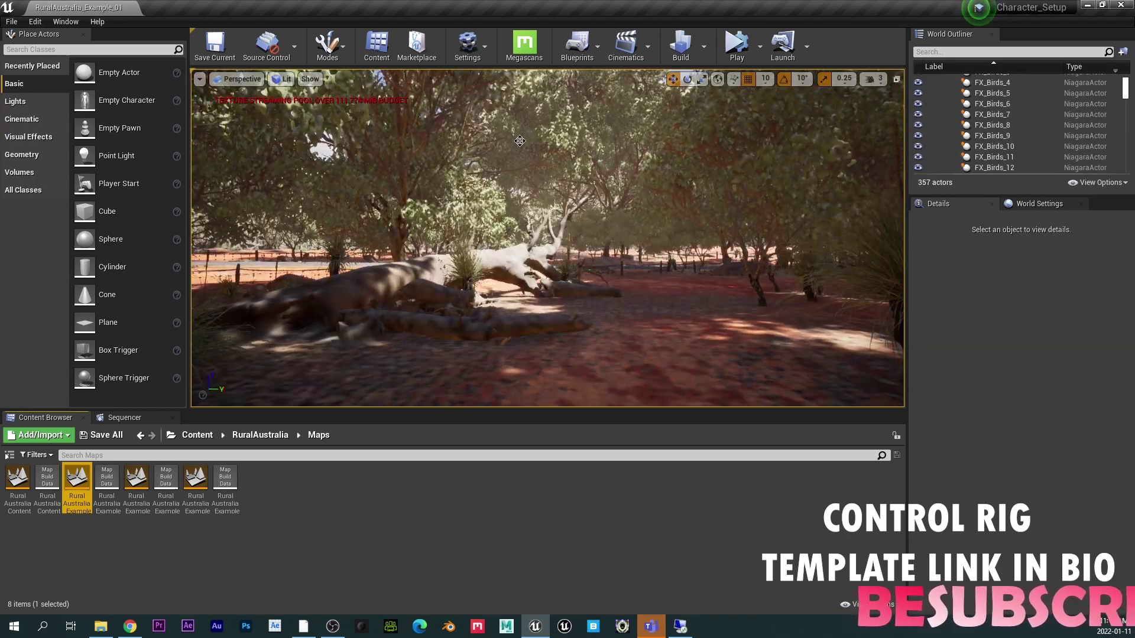
- Place the Amazing_Spiderman_For_UE4 skeletal mesh from the Amazing_Spiderman character folder onto open ground in the level
right_click_drag(519, 140, 839, 144)
key("w")
right_click_drag(547, 238, 378, 236)
right_click_drag(520, 141, 520, 140)
right_click_drag(306, 393, 306, 393)
left_click(203, 437)
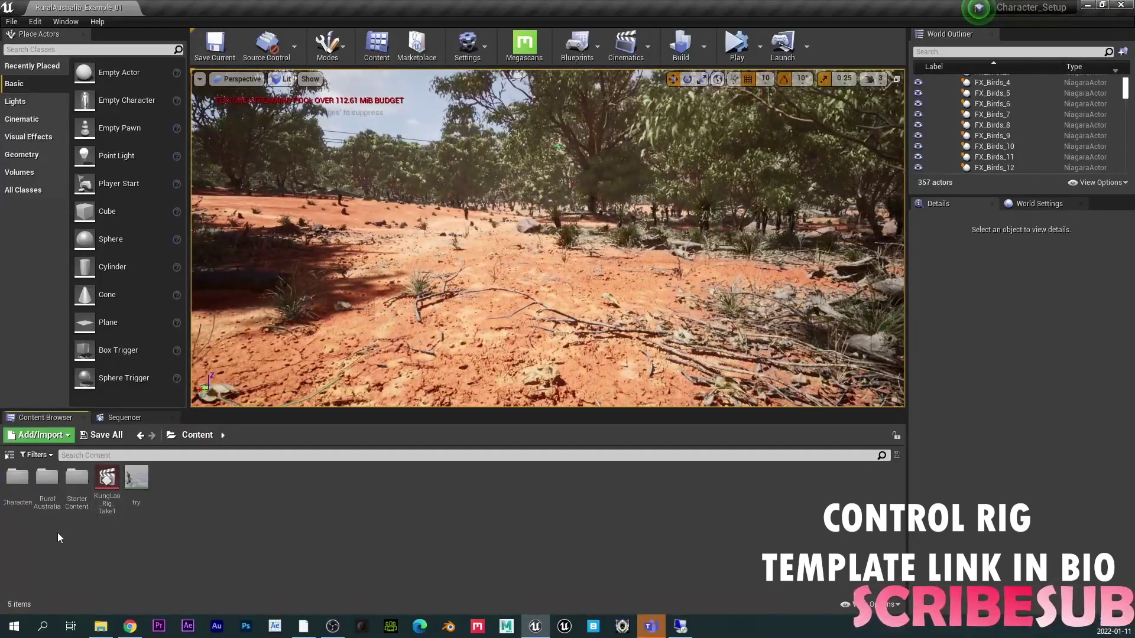
double_click(136, 478)
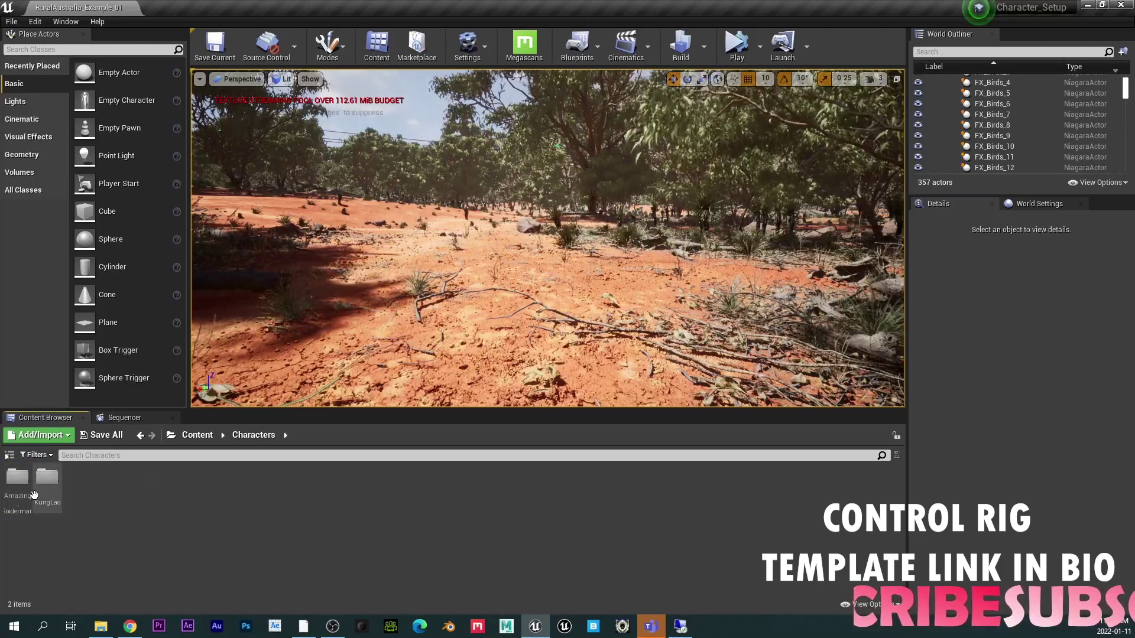
double_click(19, 479)
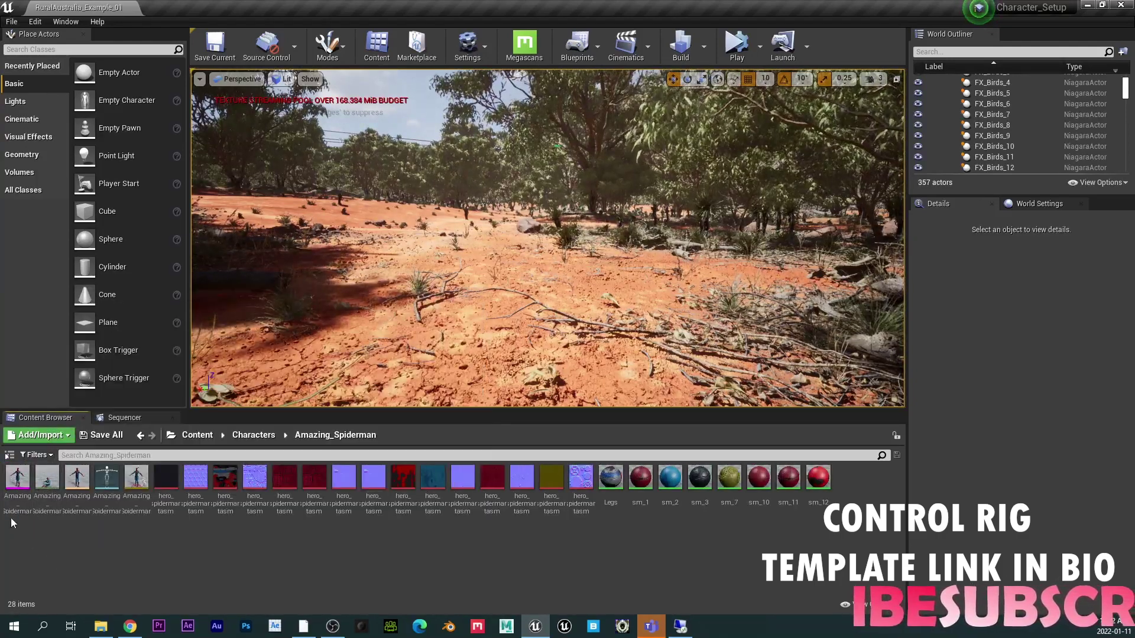
left_click_drag(18, 478, 462, 334)
key("w")
right_click_drag(463, 334, 493, 343)
key("s")
key("s")
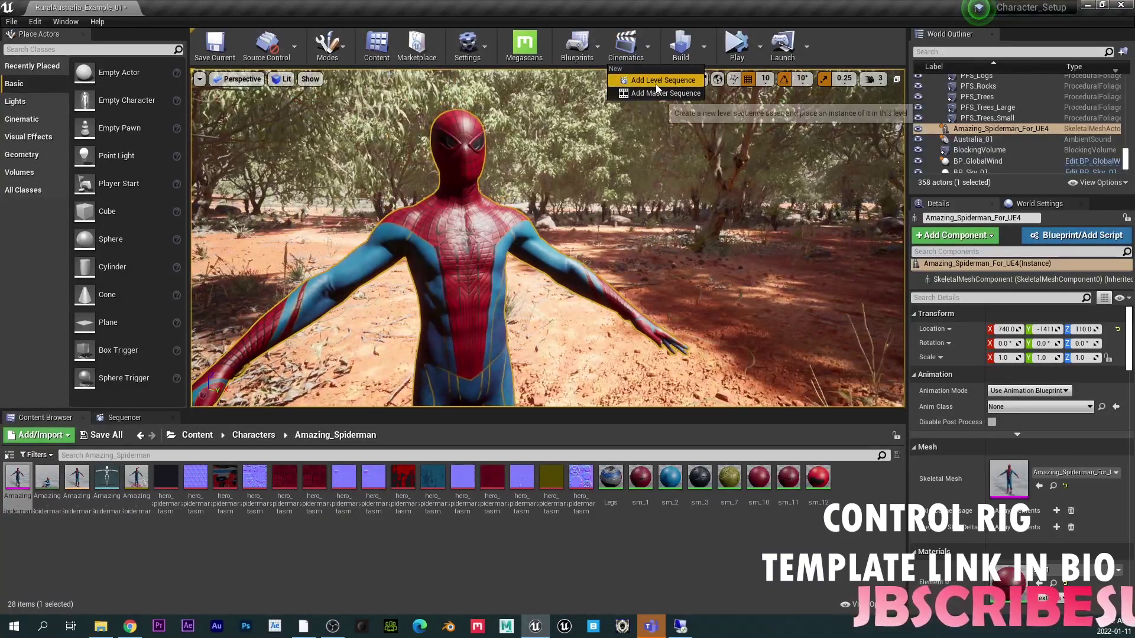
- Create and save a level sequence named NewLevelSequence, and add the Amazing_Spiderman_For_UE4 actor to it
left_click(656, 85)
left_click(852, 498)
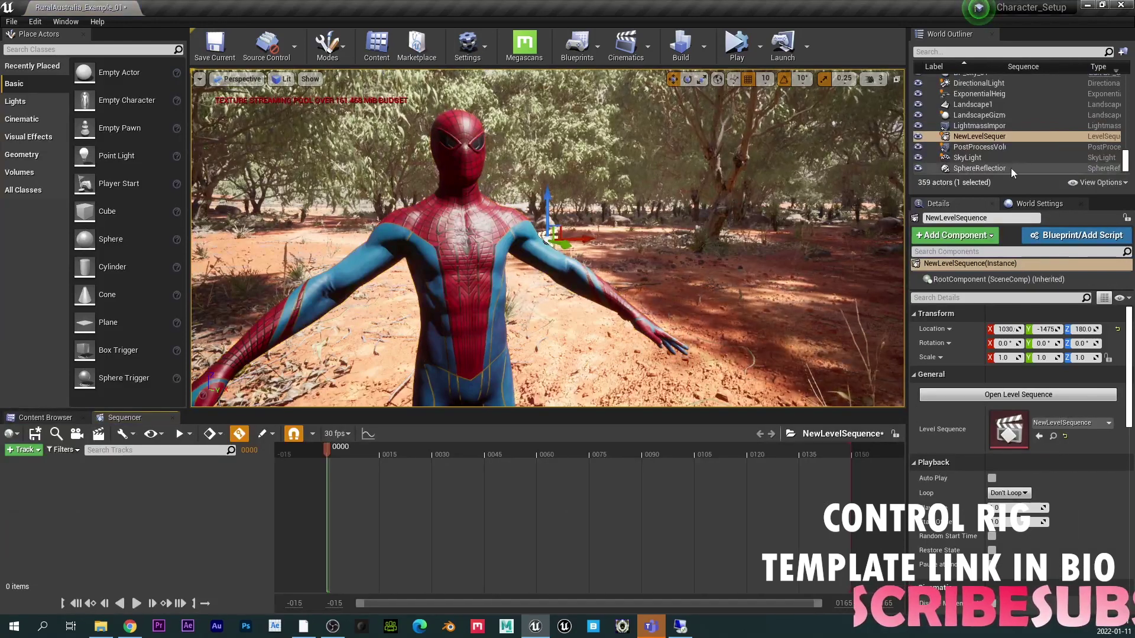
left_click(491, 212)
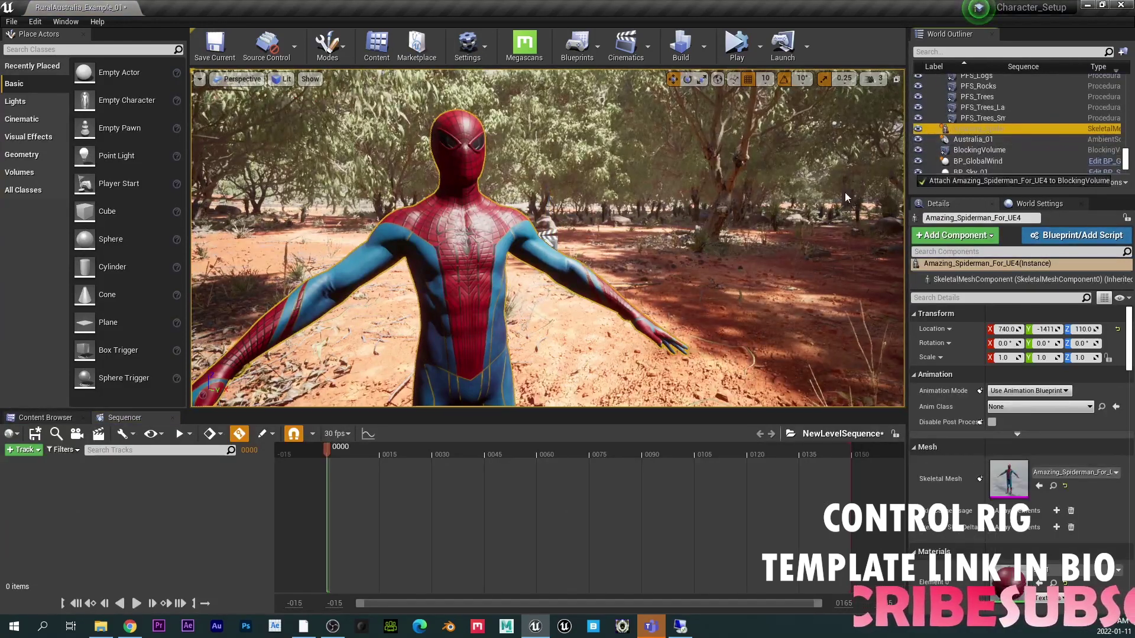
left_click_drag(978, 128, 93, 524)
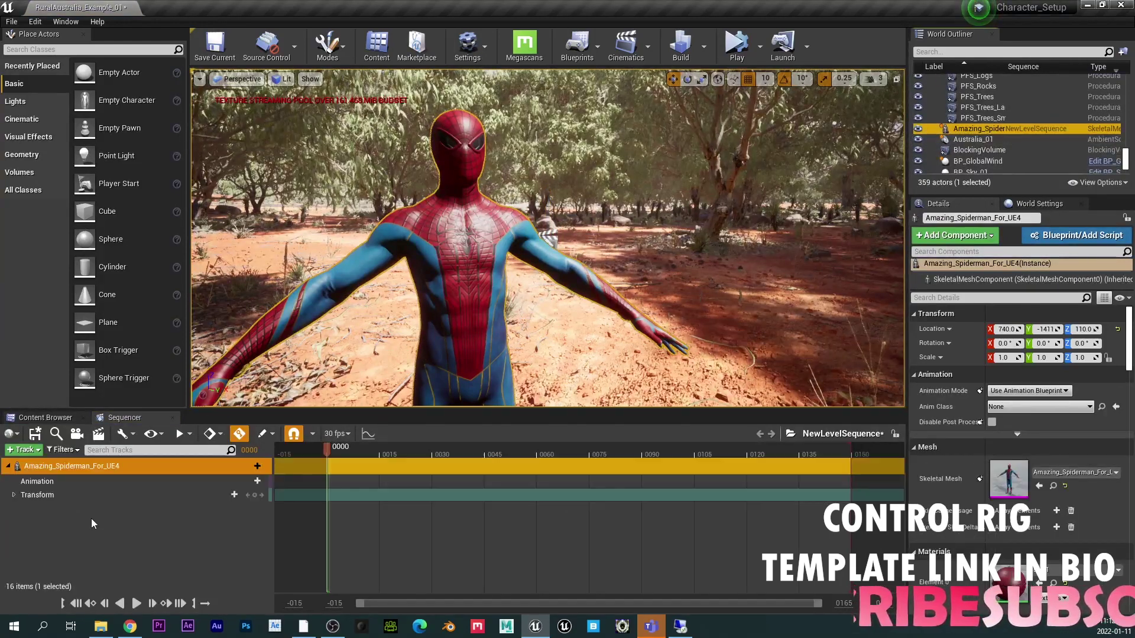
- Add the Amazing_Spiderman_For_UE4_Anim clip at frame 0 of the character's animation track, play it back and return to the start
left_click(257, 481)
left_click(269, 306)
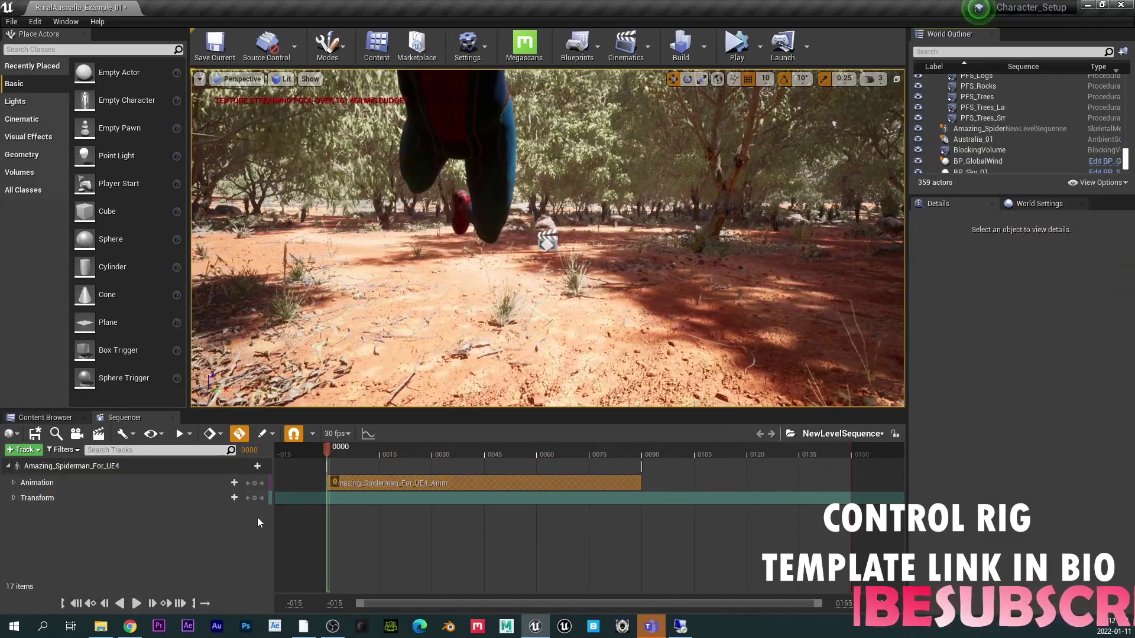
right_click_drag(446, 220, 446, 219)
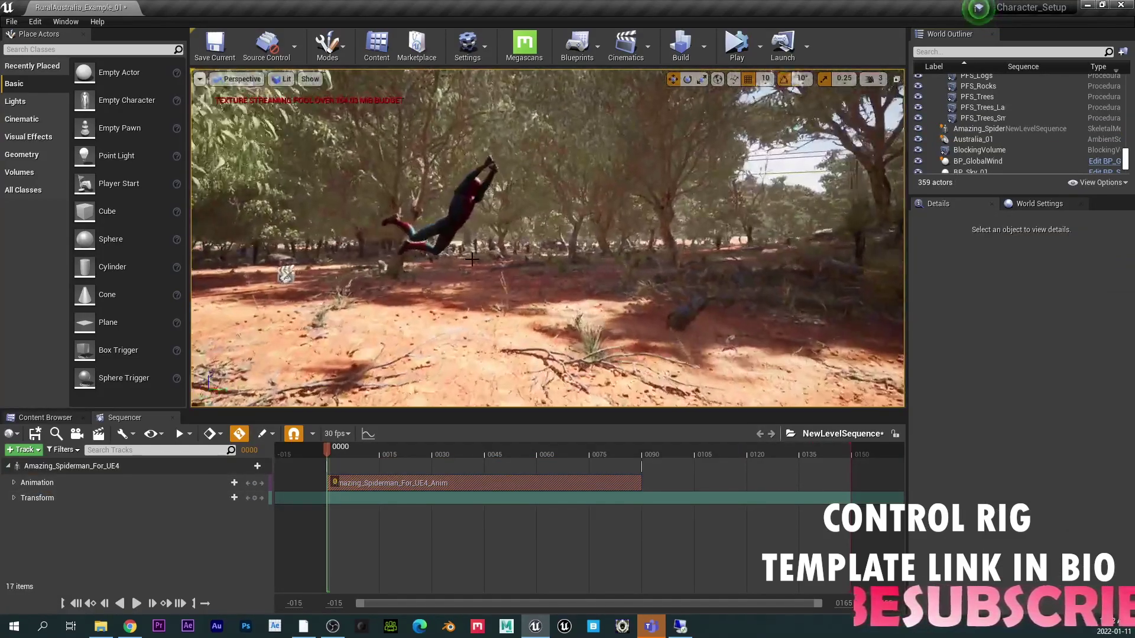
left_click(136, 604)
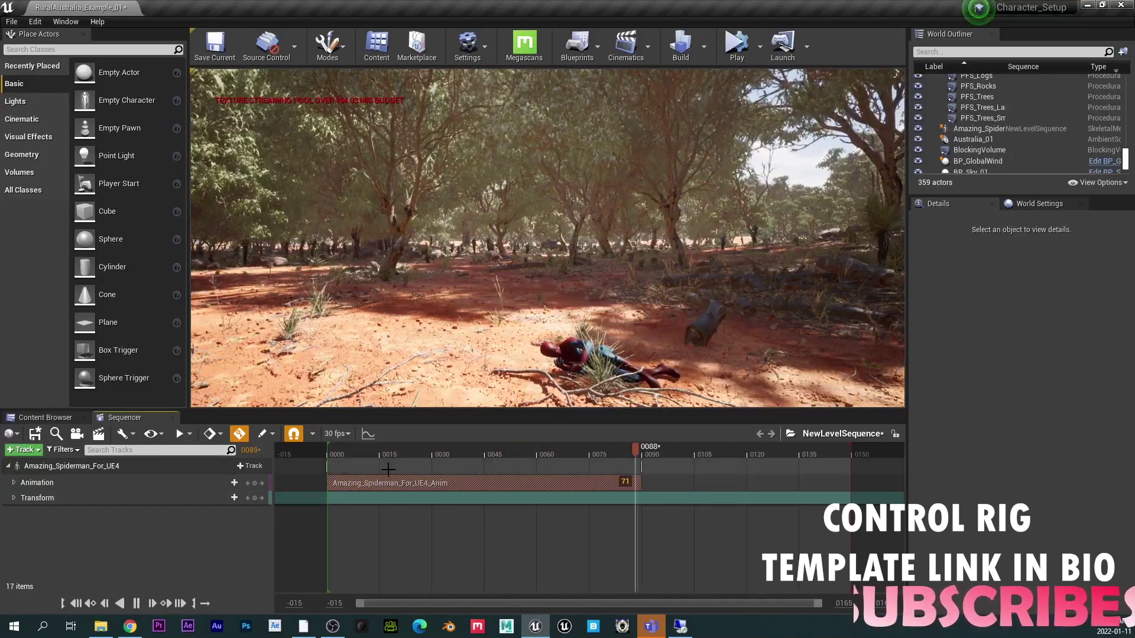
left_click(79, 604)
left_click(136, 605)
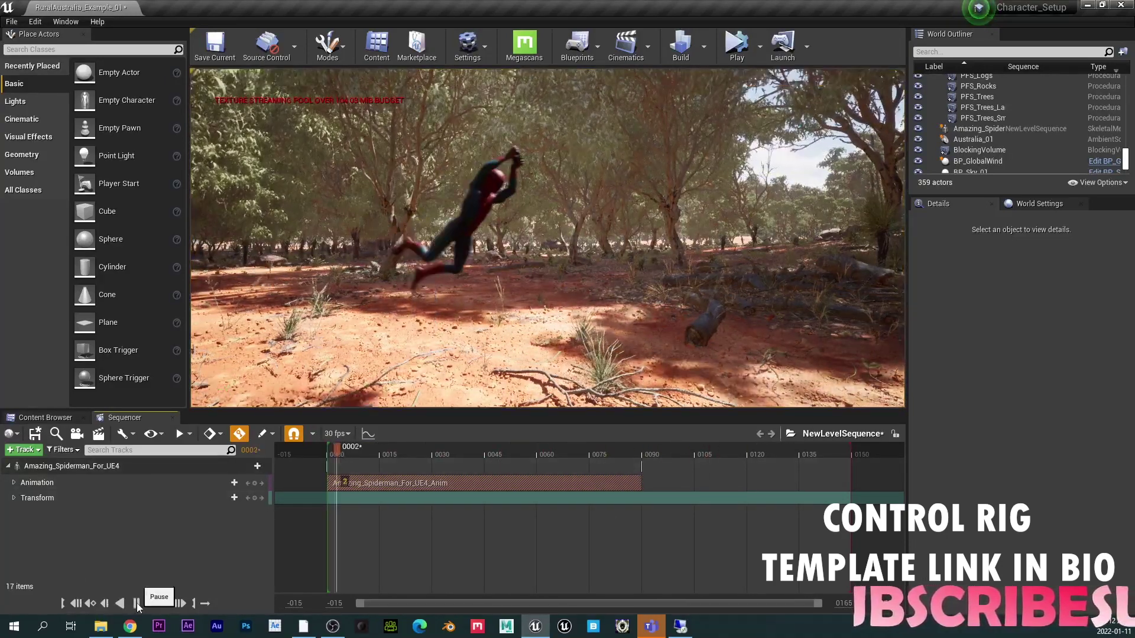
left_click(137, 604)
left_click(75, 603)
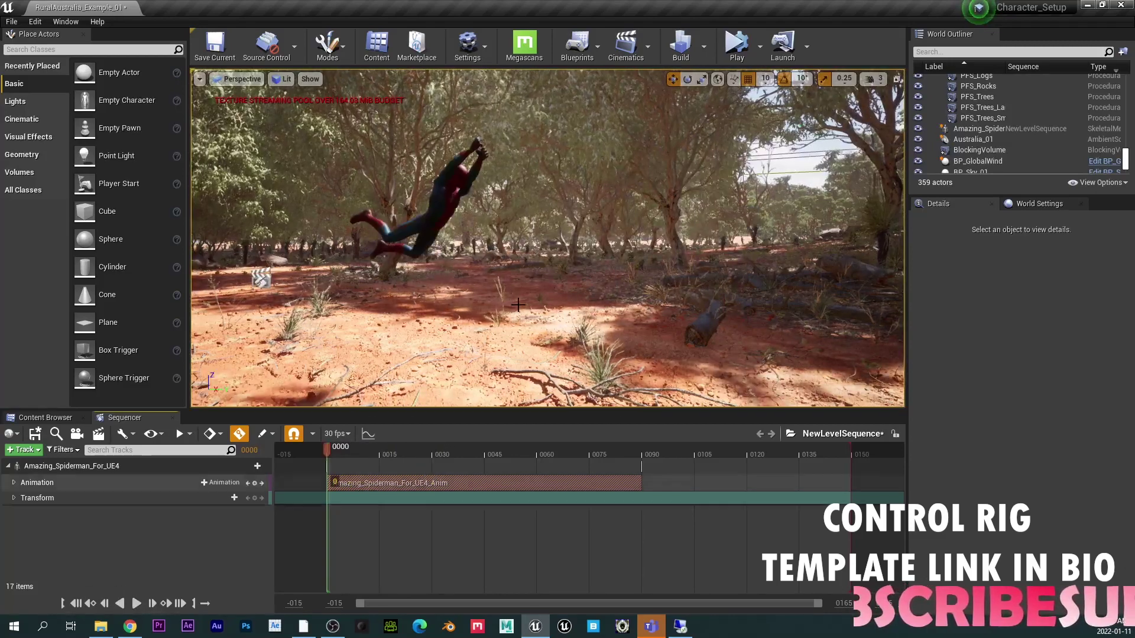
- Bake the character's animation to the Amazing_Spiderman_Rig control rig using the default bake options
left_click(73, 467)
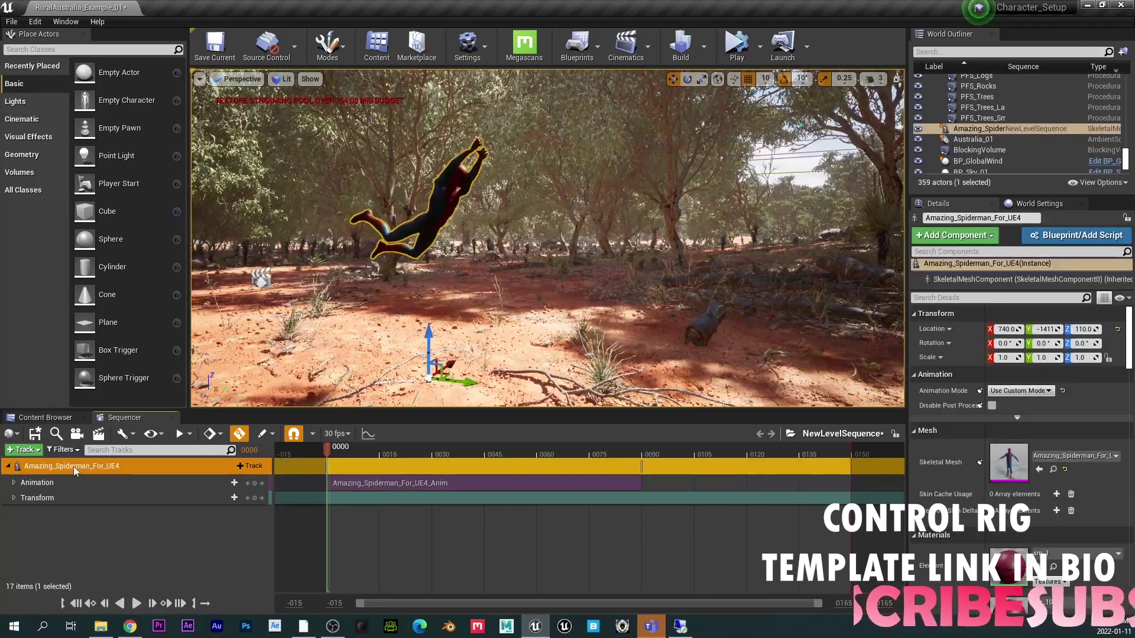
right_click(73, 466)
mouse_move(165, 255)
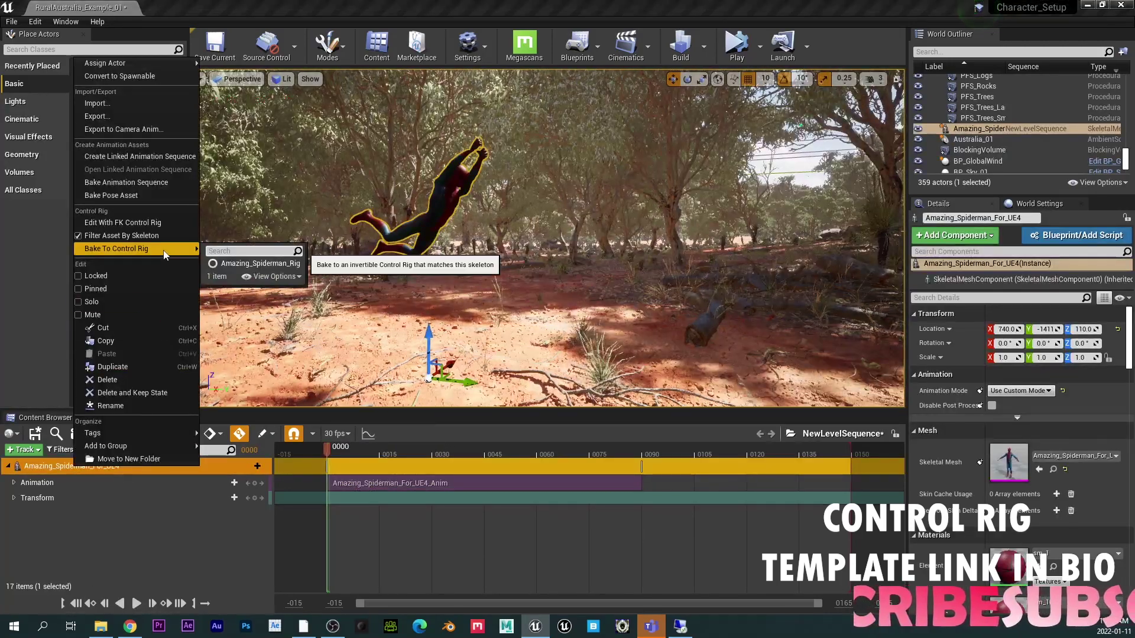
left_click(227, 264)
left_click(643, 360)
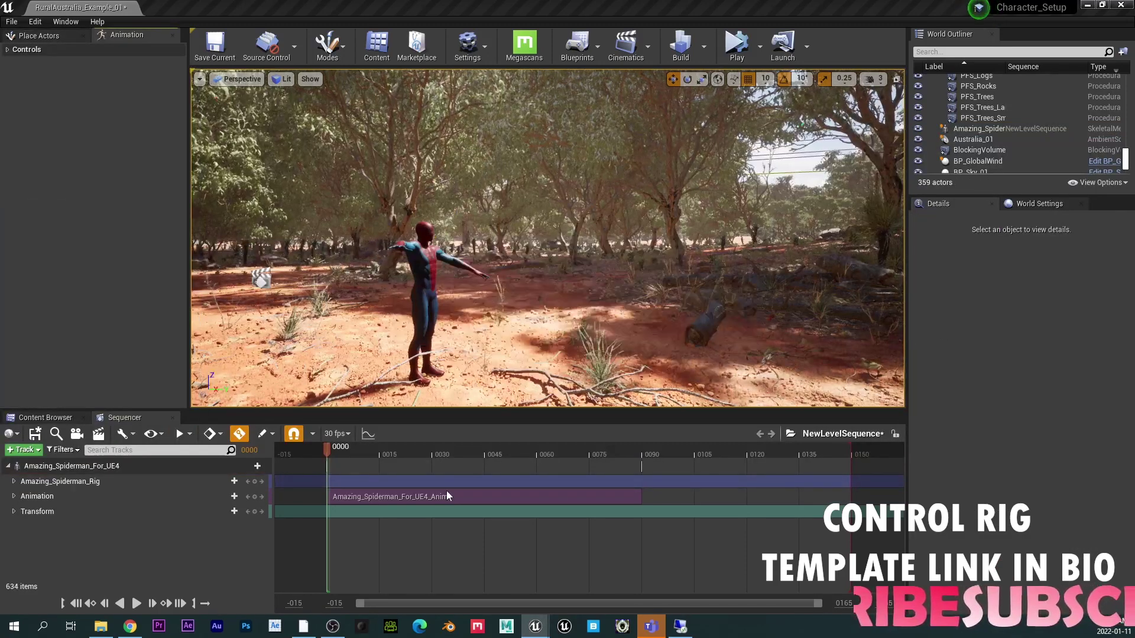
- Play and step through the baked control rig animation to check its motion, ending at frame 0
left_click(137, 603)
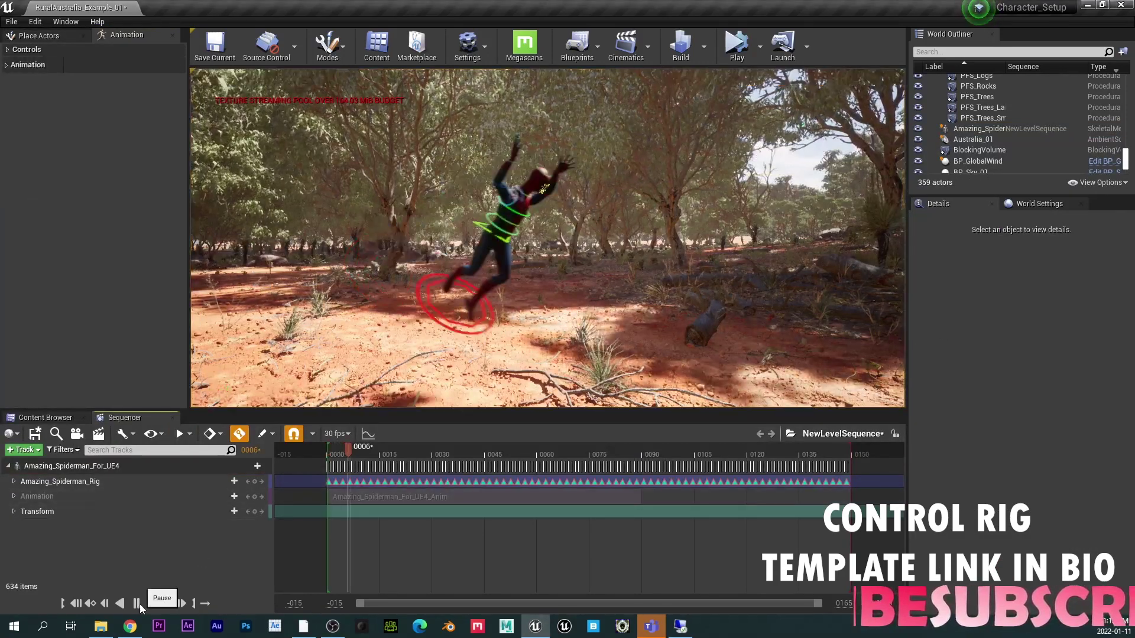
left_click(139, 604)
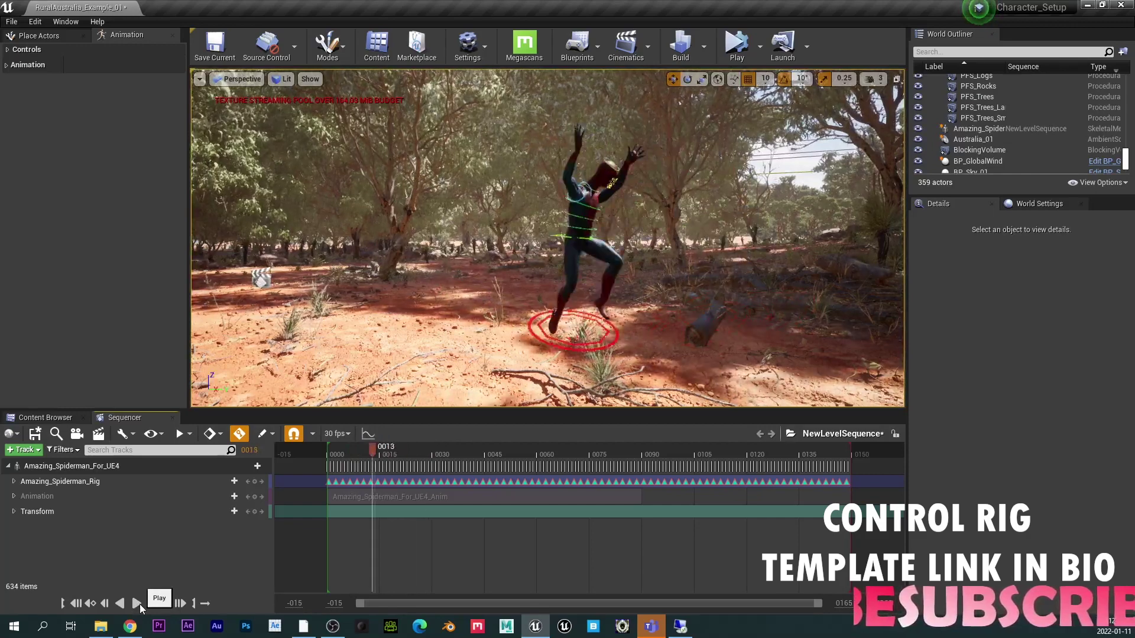
key("Left")
key("Left")
key("Left")
key("Left")
key("Left")
key("Left")
key("Left")
key("Left")
key("Left")
key("Left")
key("Left")
key("Left")
key("Left")
key("Left")
key("Left")
key("Left")
key("Left")
key("Left")
key("Right")
key("Right")
key("Right")
key("Right")
key("Right")
key("Right")
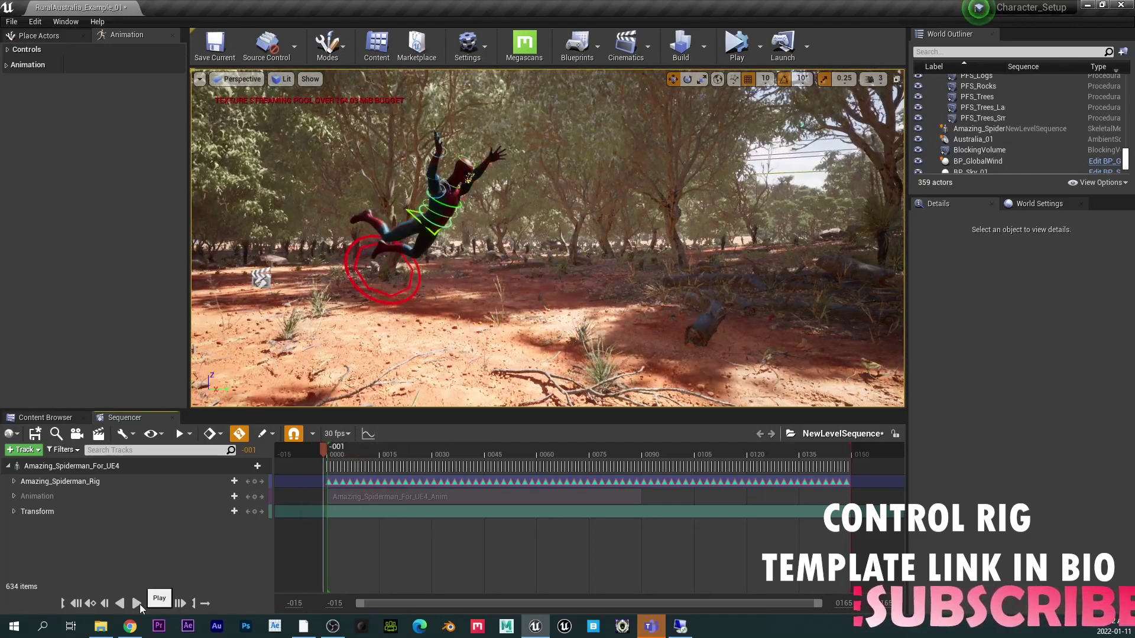
key("Right")
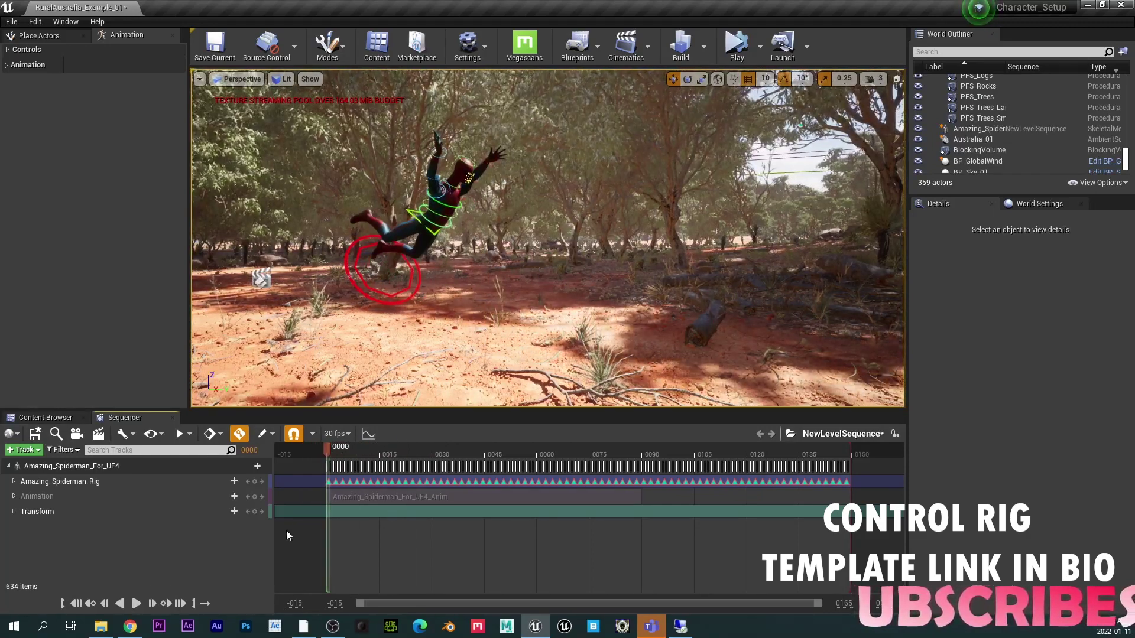
- Add an additive section to the Amazing_Spiderman_Rig track and expand the track to show its separate sections
key("w")
right_click_drag(384, 269, 349, 260)
right_click_drag(536, 240, 546, 228)
left_click(429, 346)
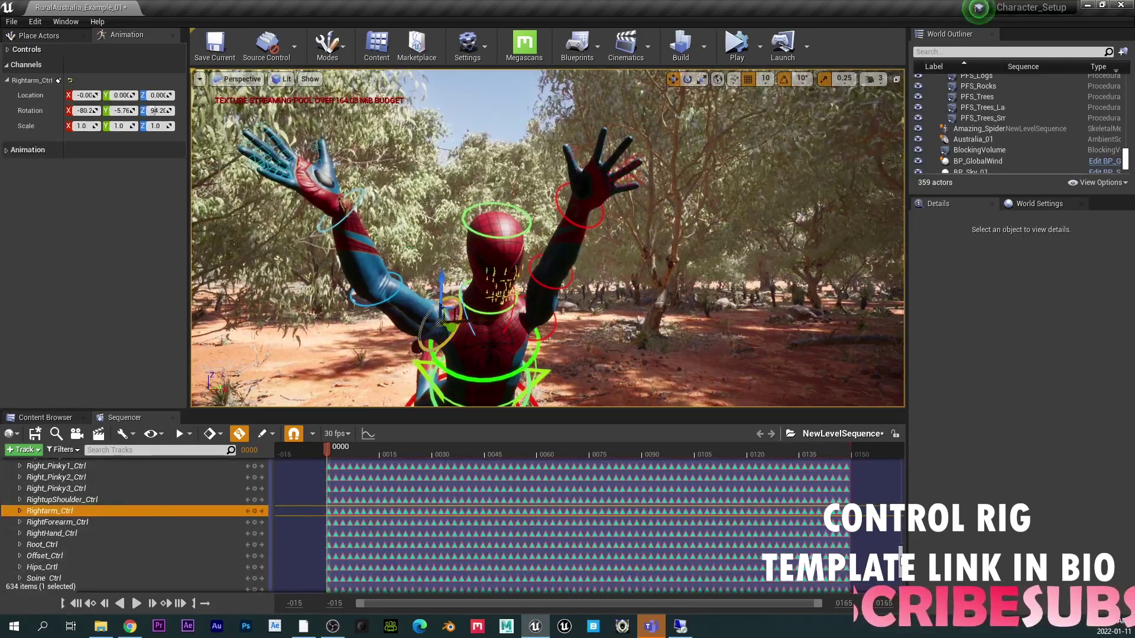
left_click_drag(900, 559, 900, 470)
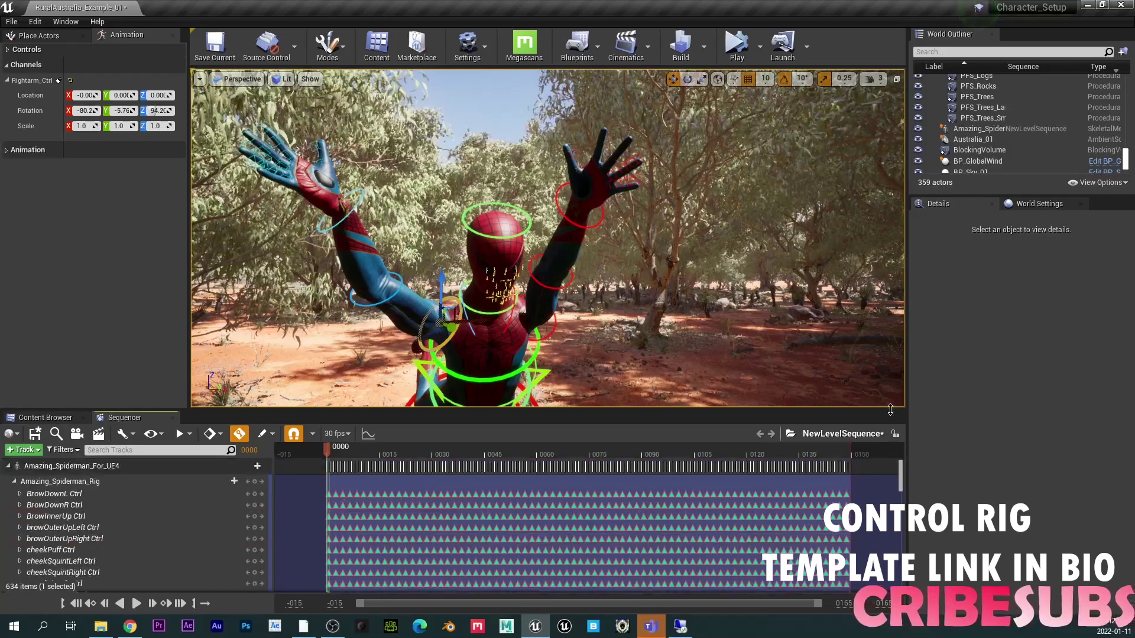
left_click(14, 481)
left_click(224, 483)
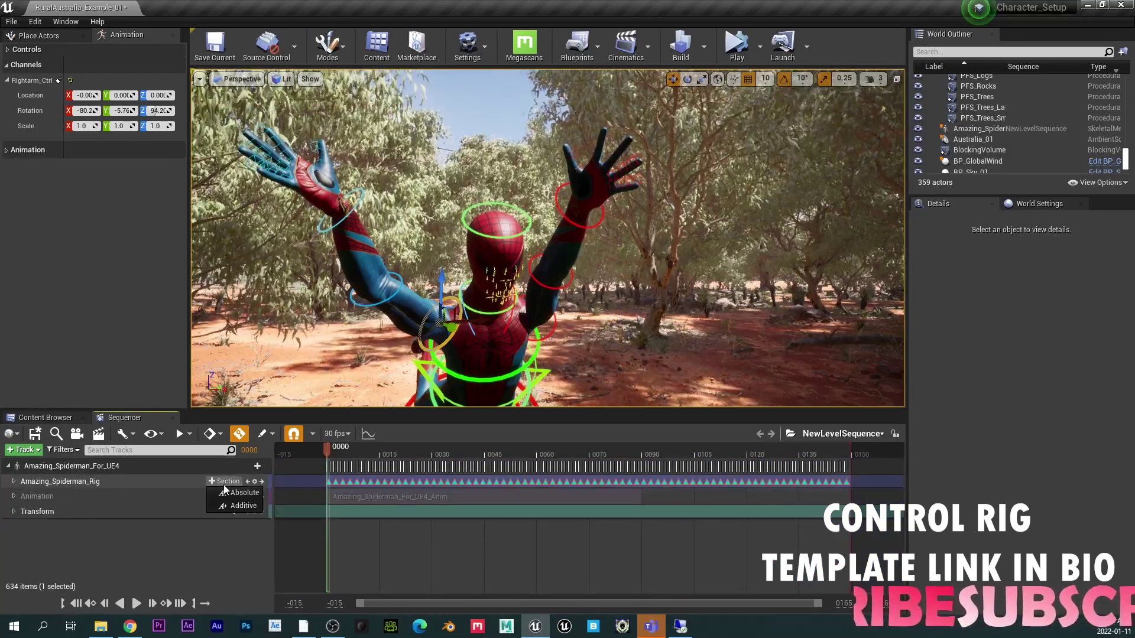
left_click(231, 506)
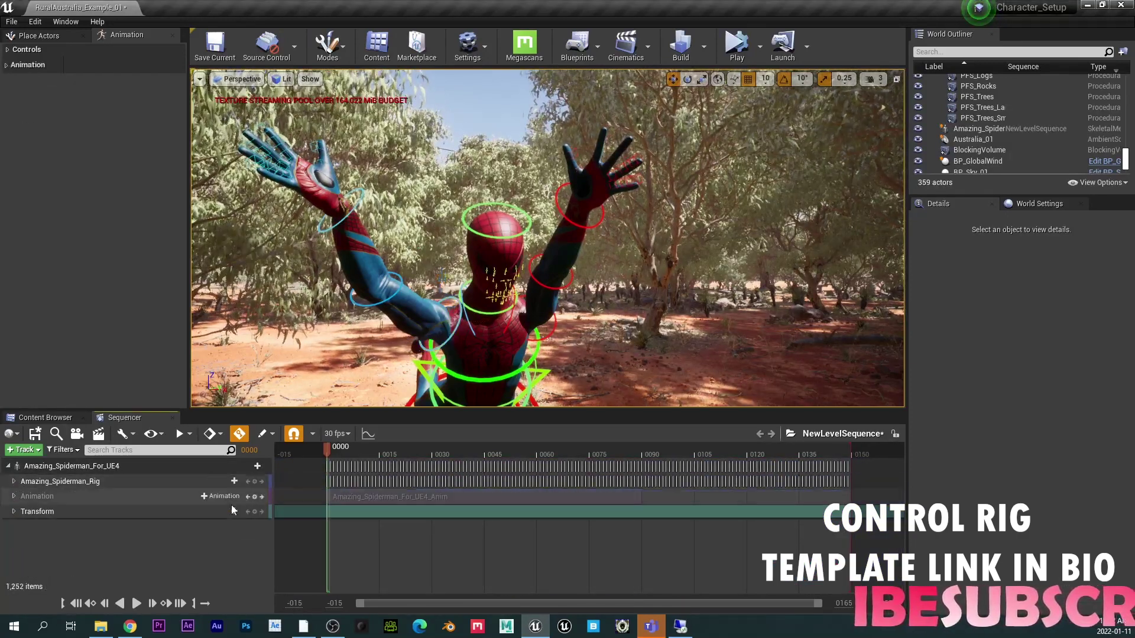
left_click(79, 482)
left_click(13, 482)
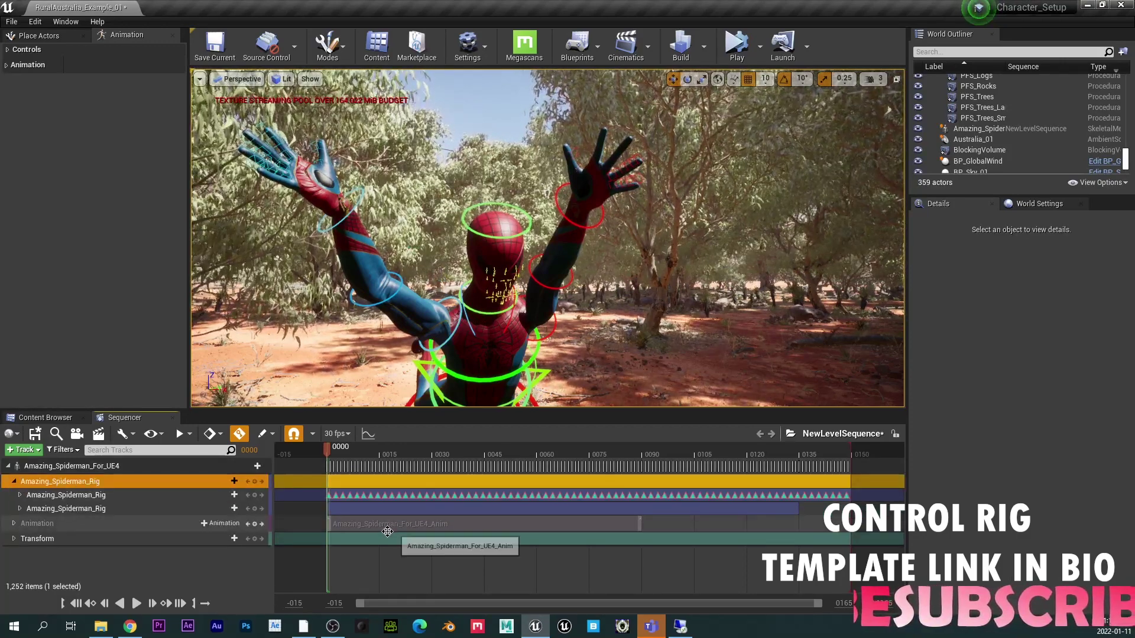
- Make the additive rig section the one being keyed and extend the end of the Amazing_Spiderman_For_UE4_Anim clip
right_click(372, 513)
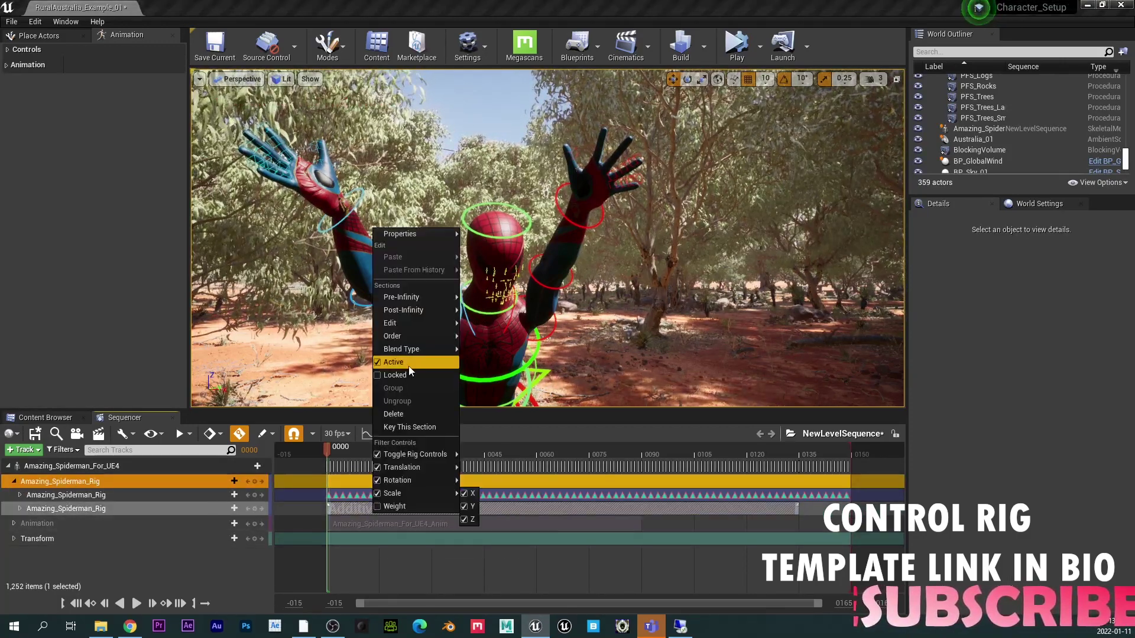
left_click(426, 418)
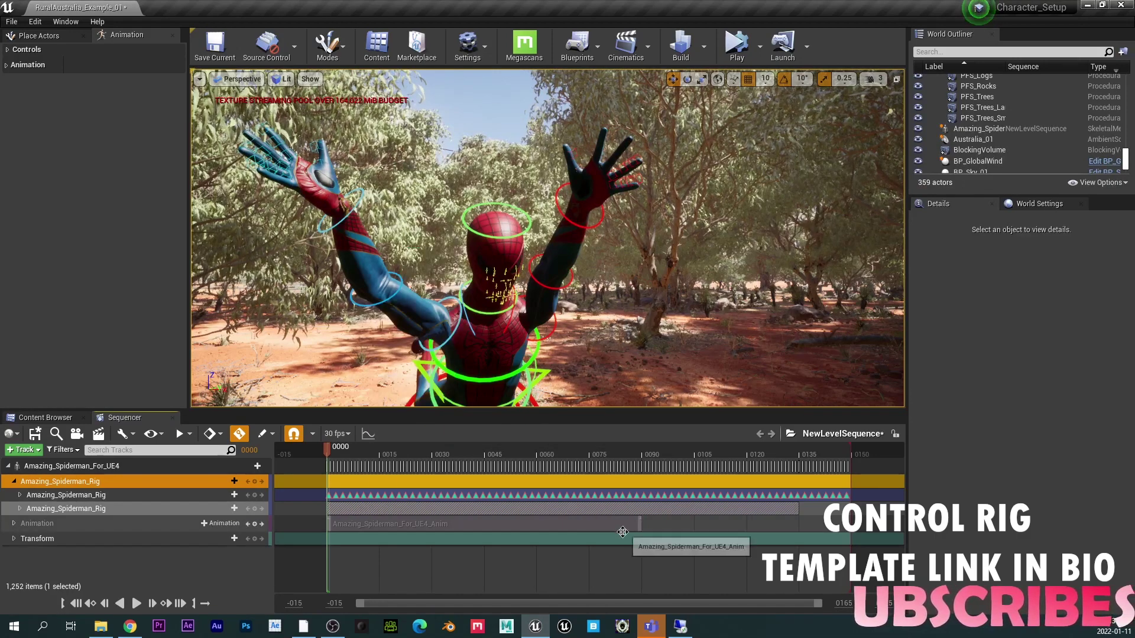
left_click_drag(641, 524, 799, 520)
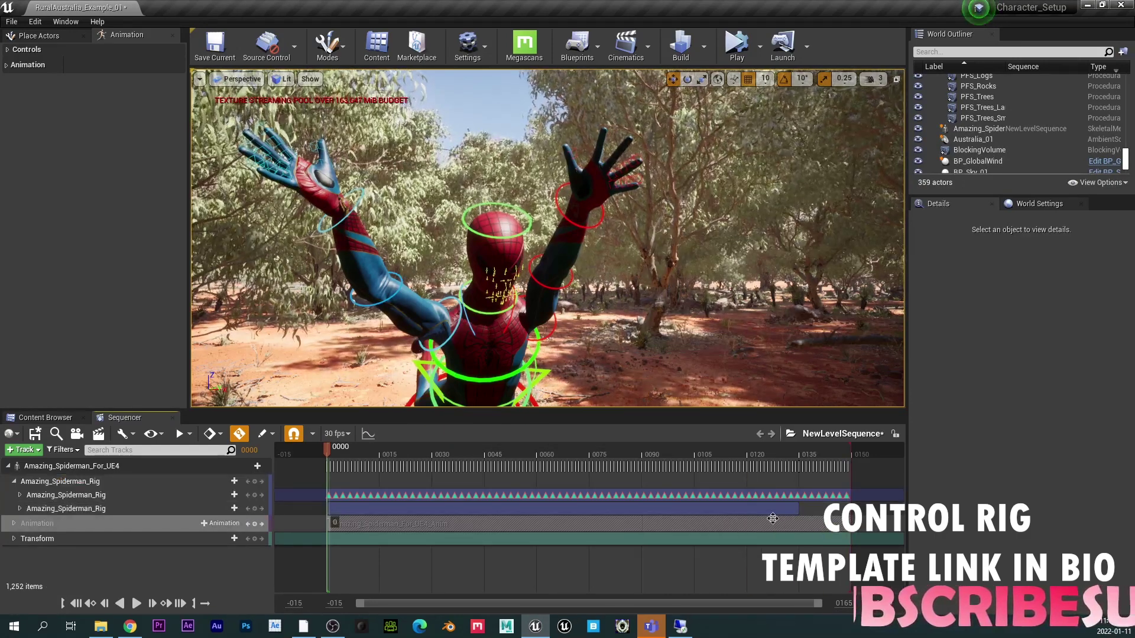
- Rotate Rightarm_Ctrl in the additive section to bring the raised right arm toward the head, also trying a rotation of RightupShoulder_Ctrl
left_click(448, 309)
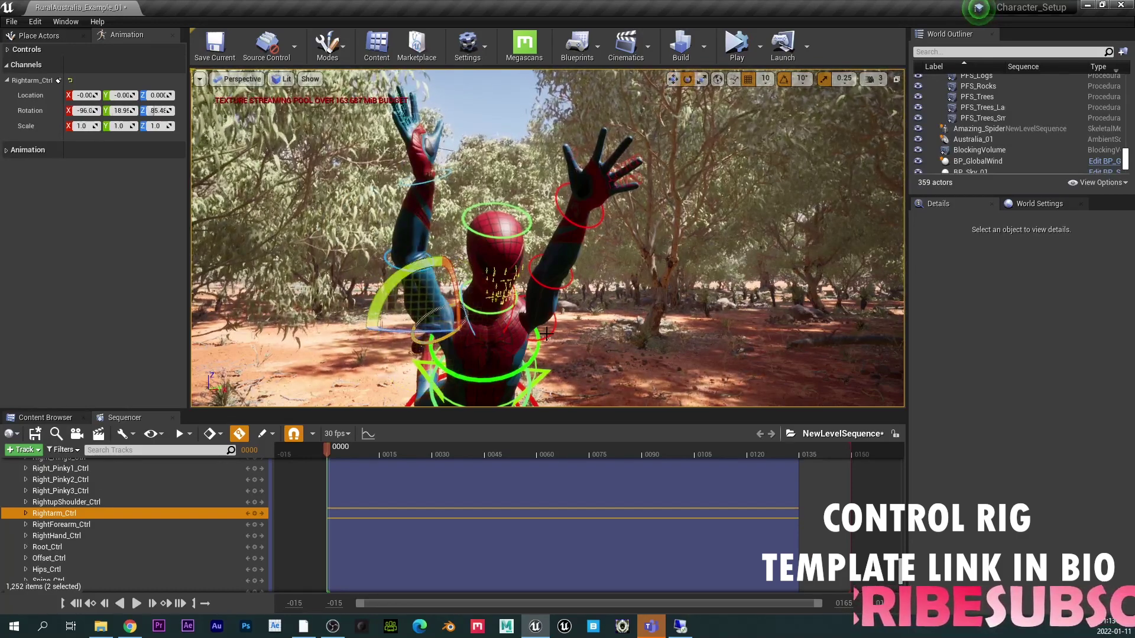
left_click(519, 304)
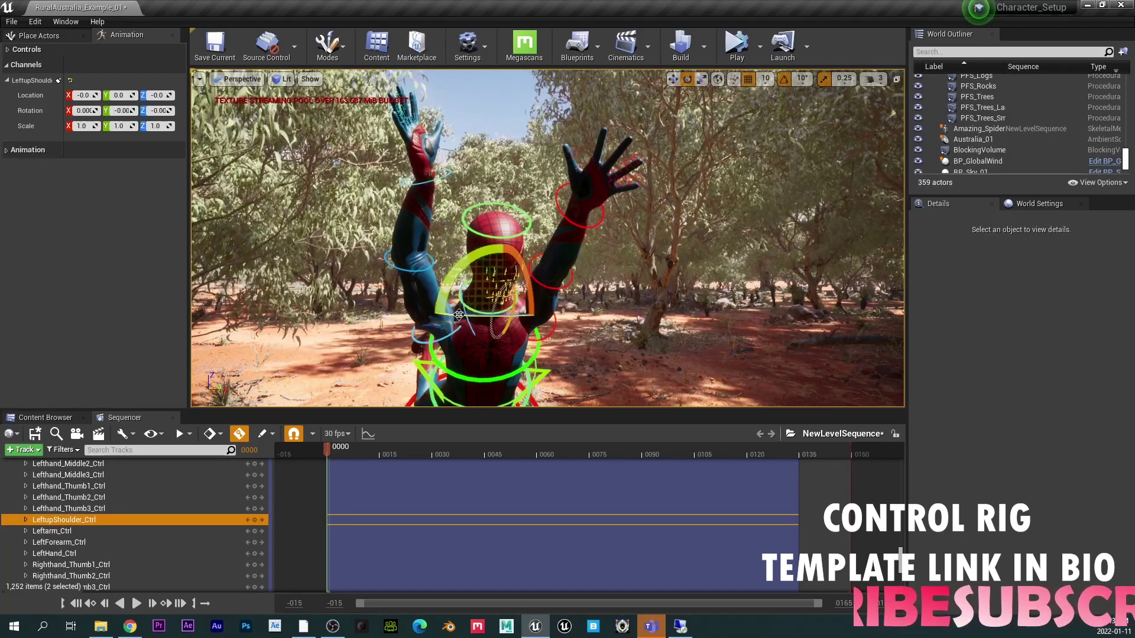
left_click(462, 310)
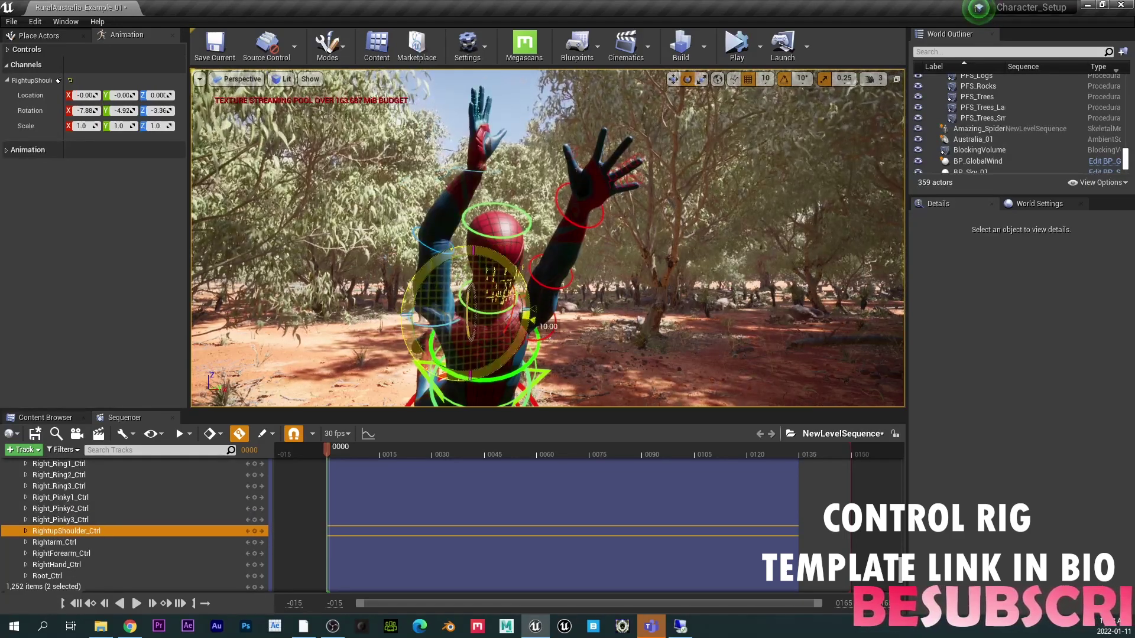
left_click(554, 324)
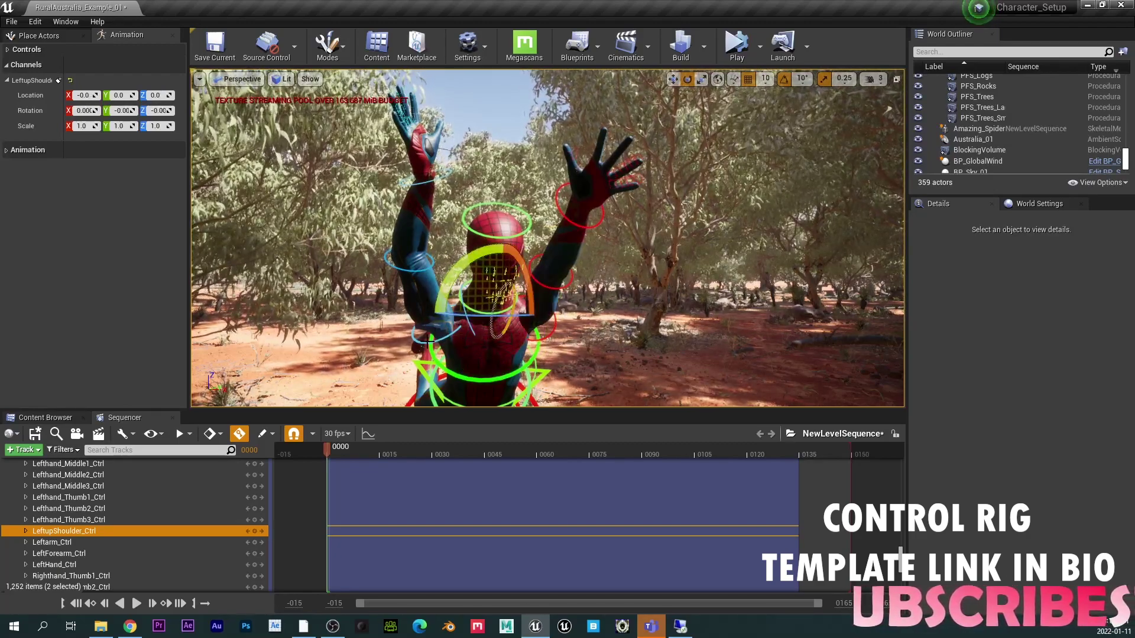
left_click(417, 261)
left_click_drag(413, 267, 451, 235)
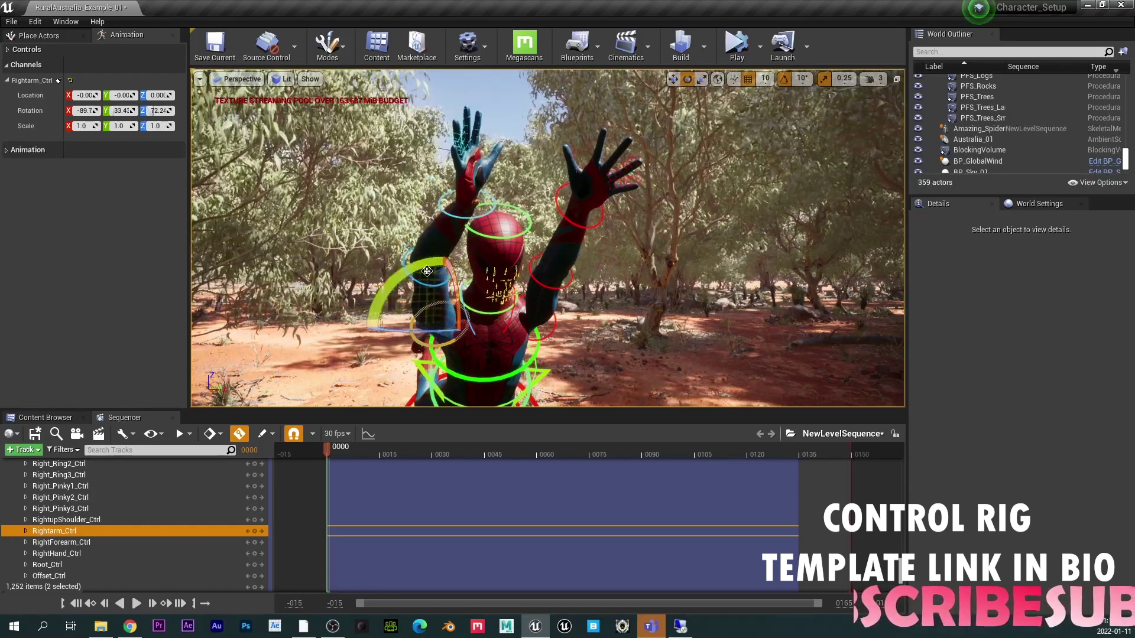
- Play the sequence from frame 0 to check the adjusted right arm, stopping at frame 103
left_click_drag(390, 279, 414, 262)
left_click_drag(516, 335, 499, 301)
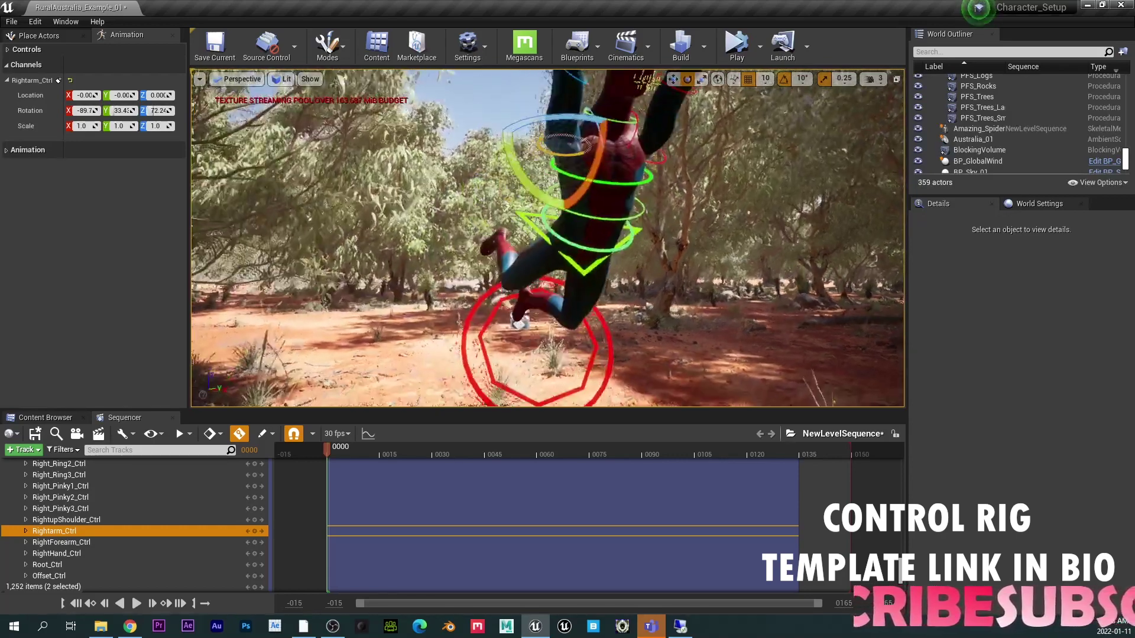
scroll(548, 238, "down", 4)
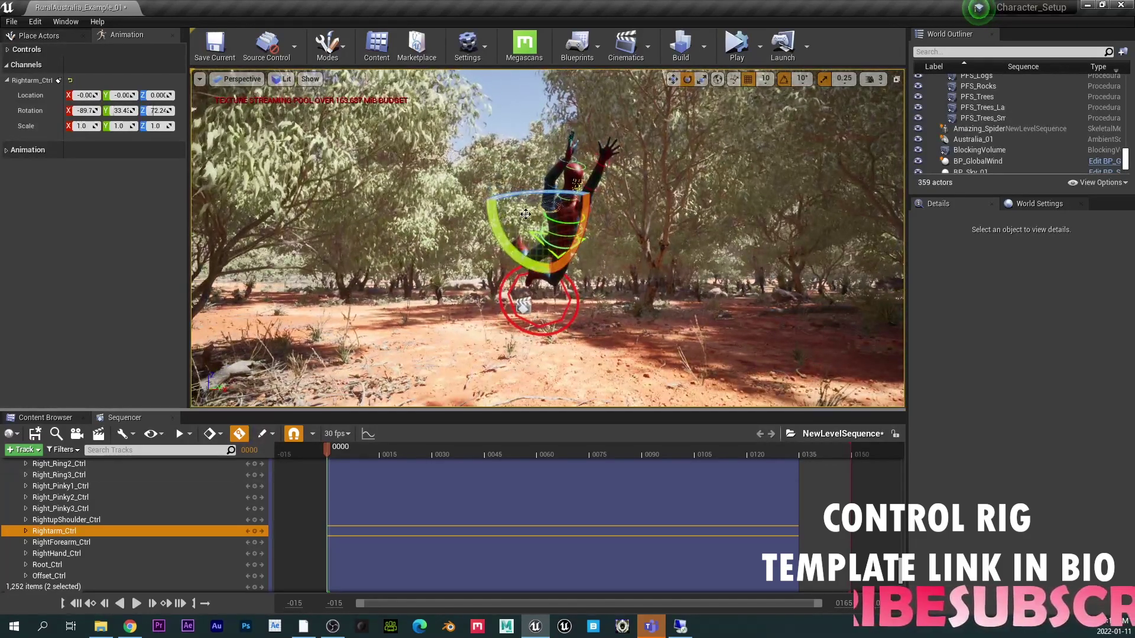
left_click(137, 604)
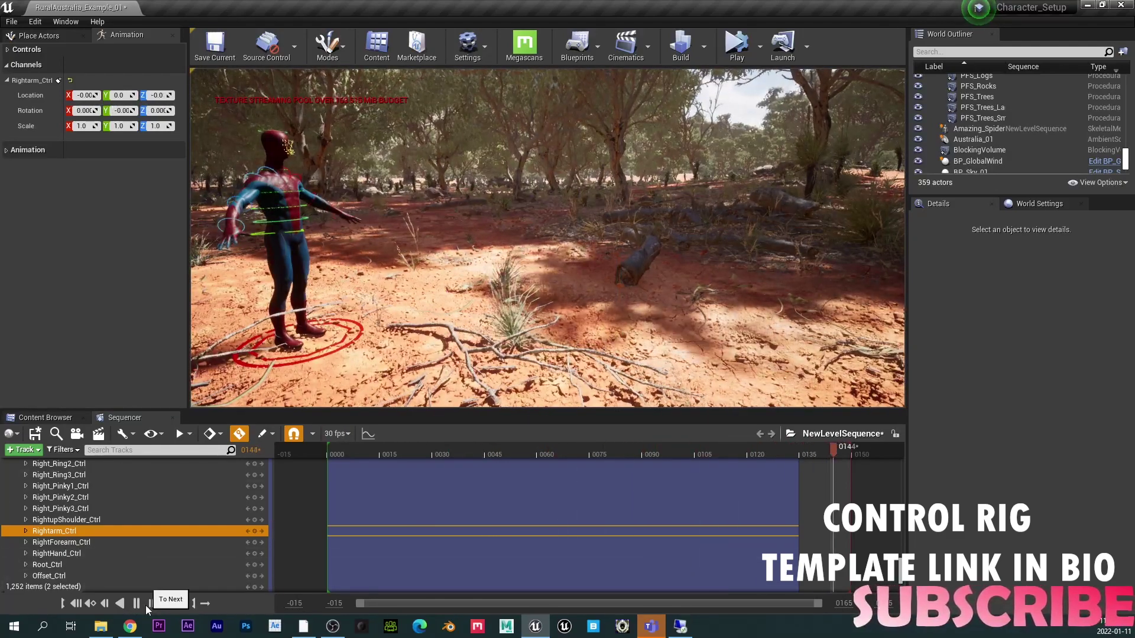
left_click(75, 603)
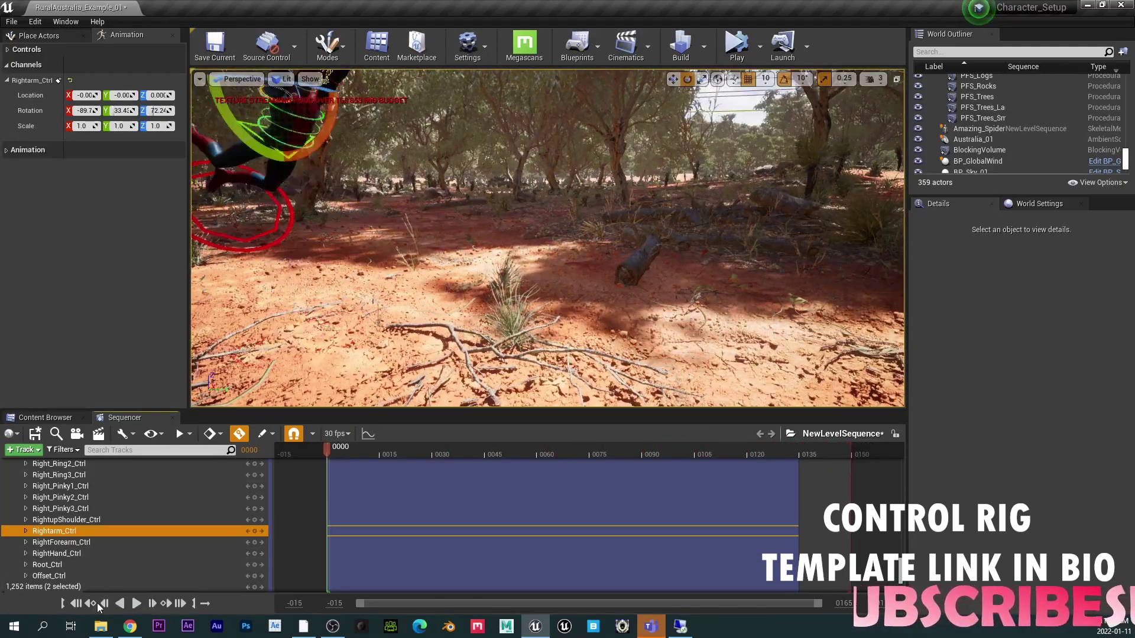
left_click(136, 603)
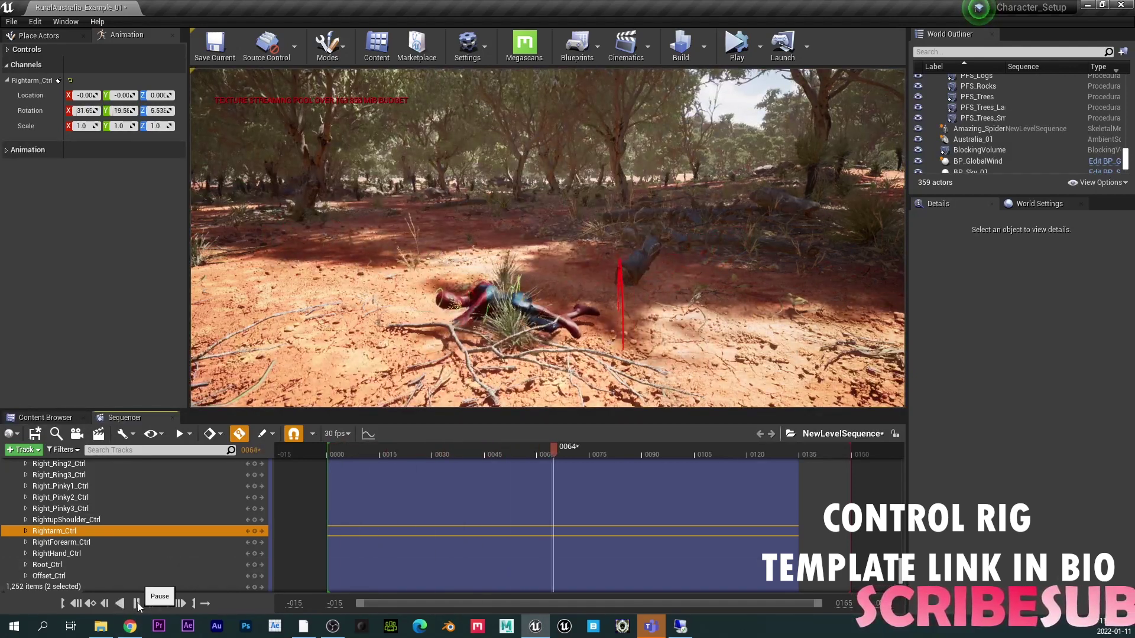
left_click(136, 603)
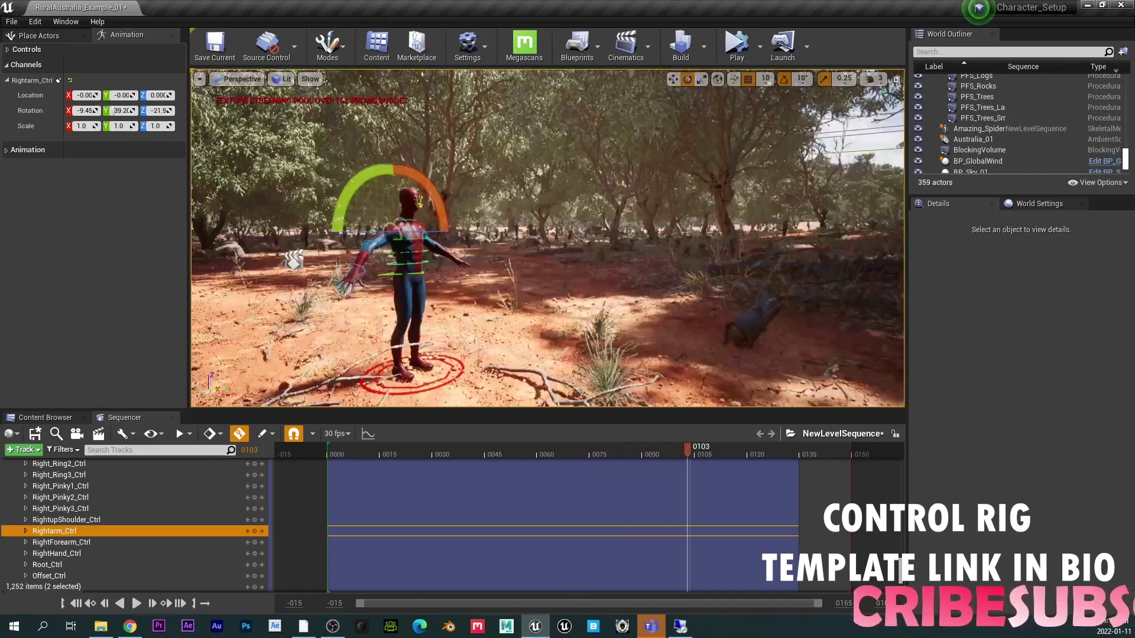
- Reset the transforms of Head_Ctrl and Rightarm_Ctrl to their defaults at frame 103
right_click_drag(547, 238, 436, 294)
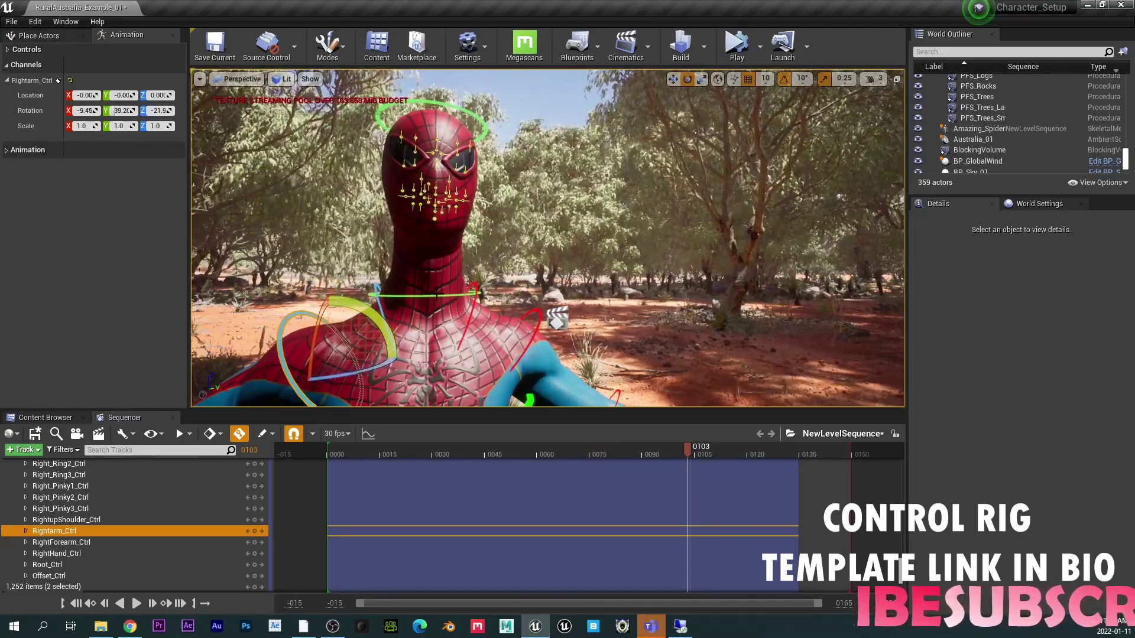
left_click(383, 125)
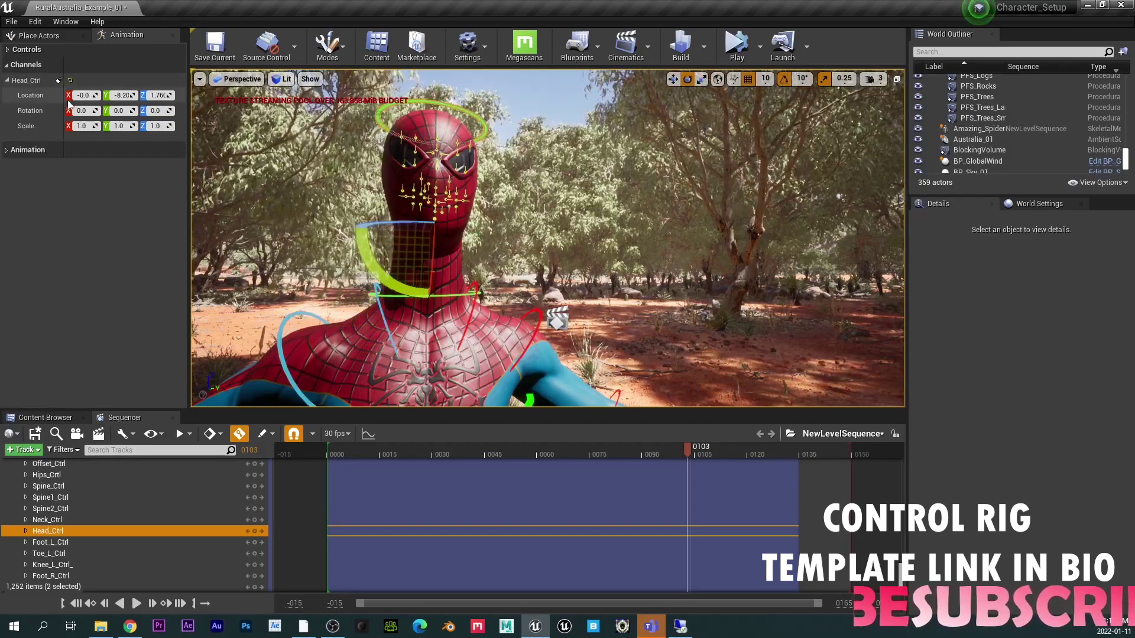
left_click(70, 80)
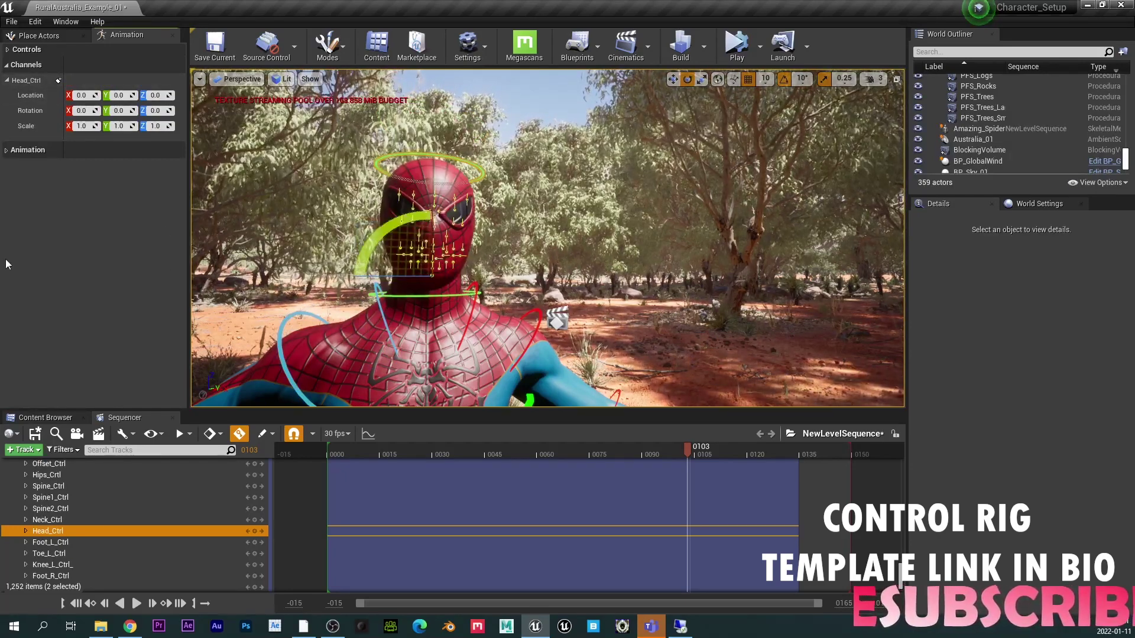
mouse_move(349, 233)
right_mouse_down()
mouse_move(449, 272)
mouse_move(349, 233)
right_mouse_up()
left_click(348, 229)
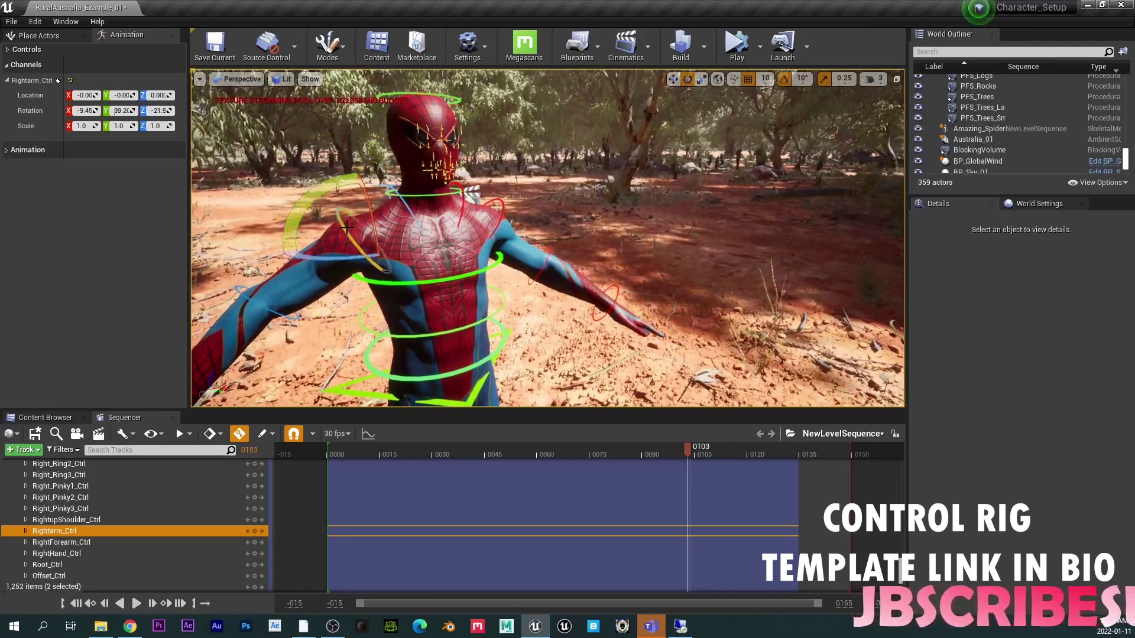
left_click(70, 80)
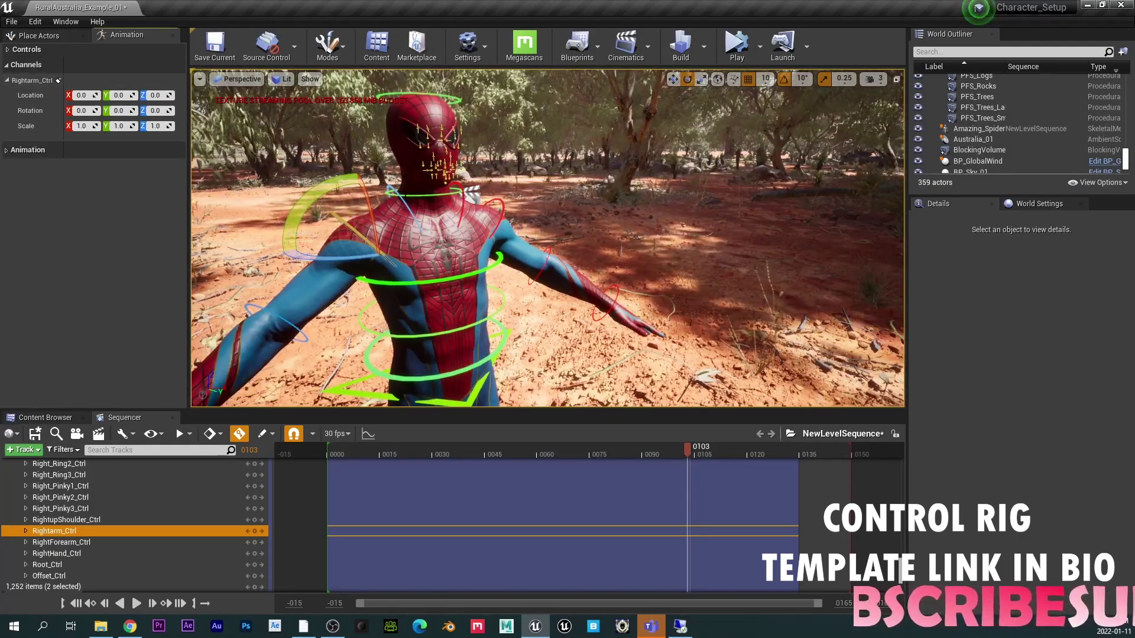
- Replay the sequence to check the character's motion with the head and right arm controls reset
right_click_drag(547, 237, 547, 236)
right_click_drag(405, 192, 405, 192)
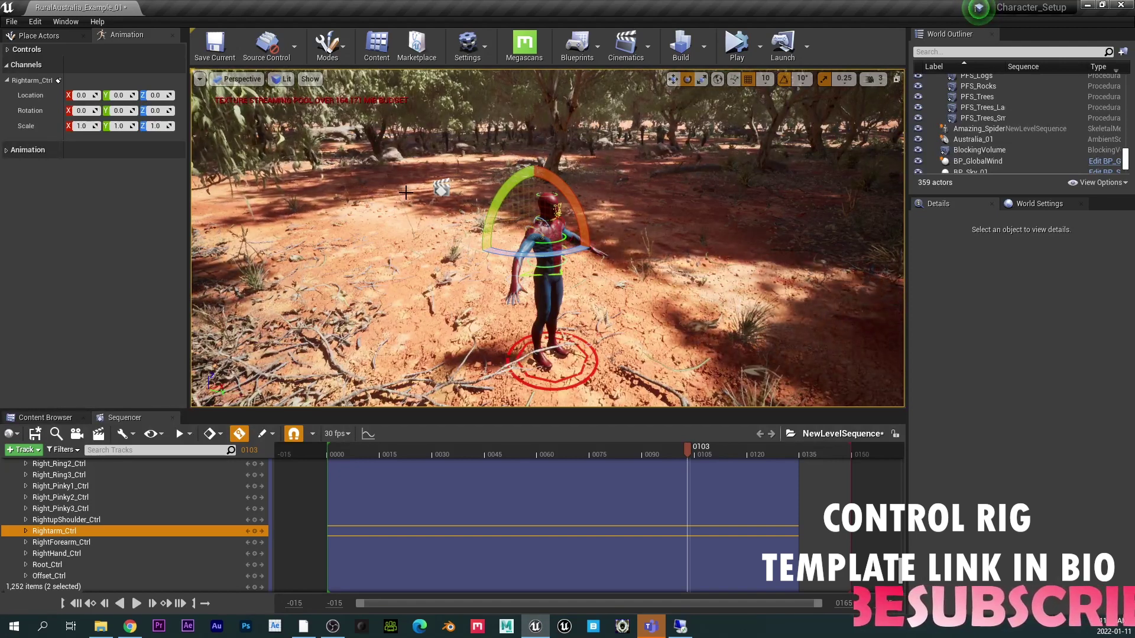
left_click(139, 601)
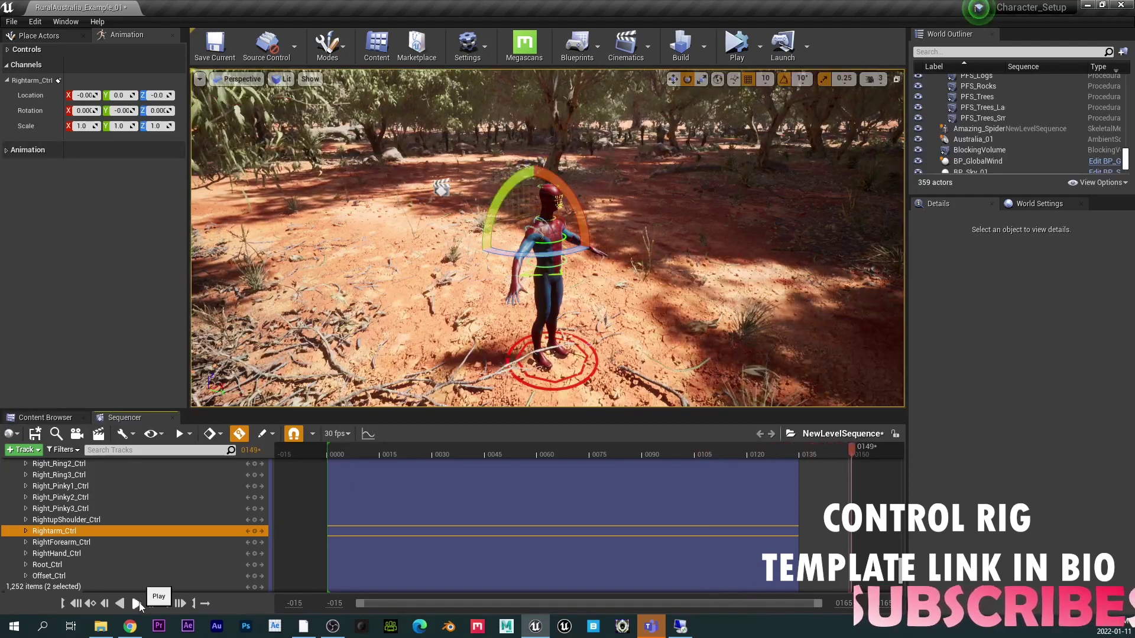
left_click(140, 602)
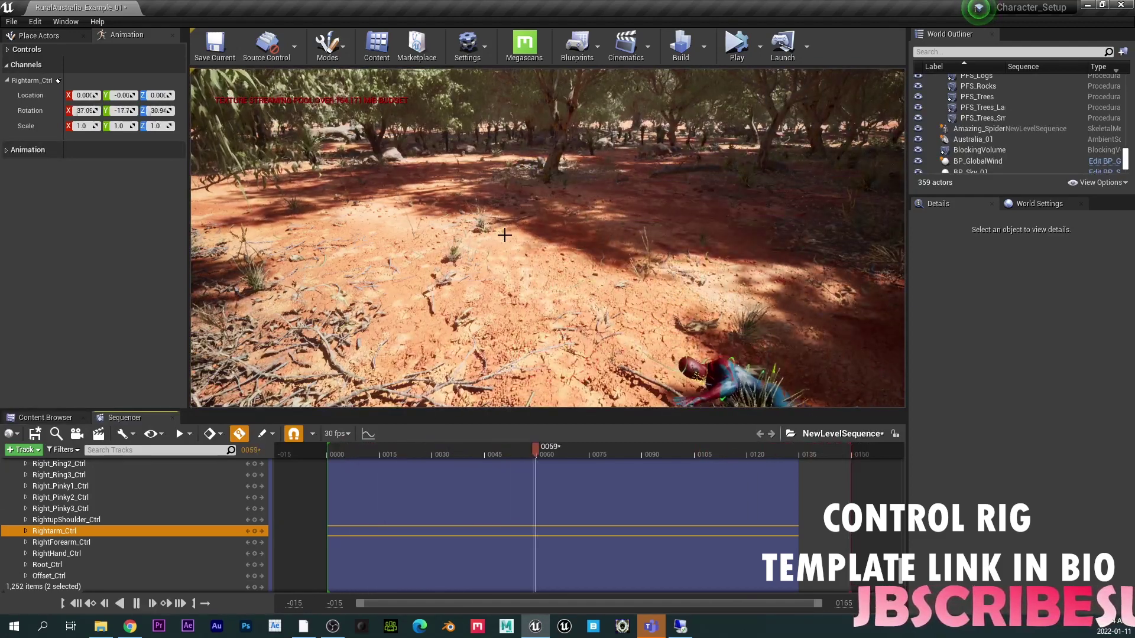
- Rotate Rightarm_Ctrl at frame 16 to swing the raised right arm inward over the head toward the other hand
left_click_drag(655, 449, 387, 456)
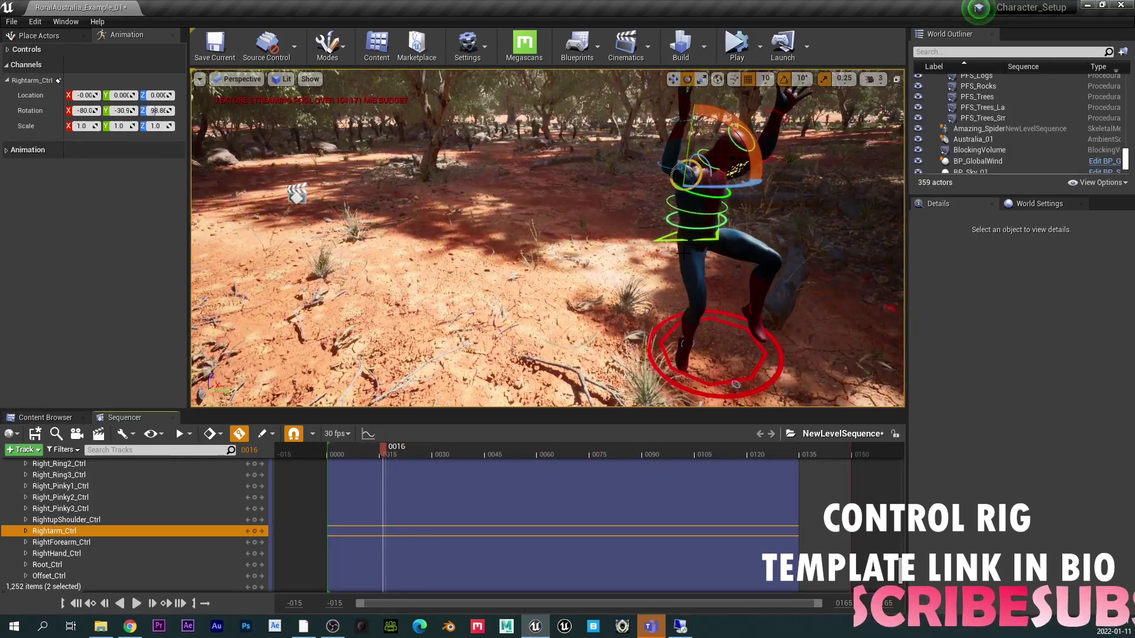
right_click_drag(677, 291, 704, 291)
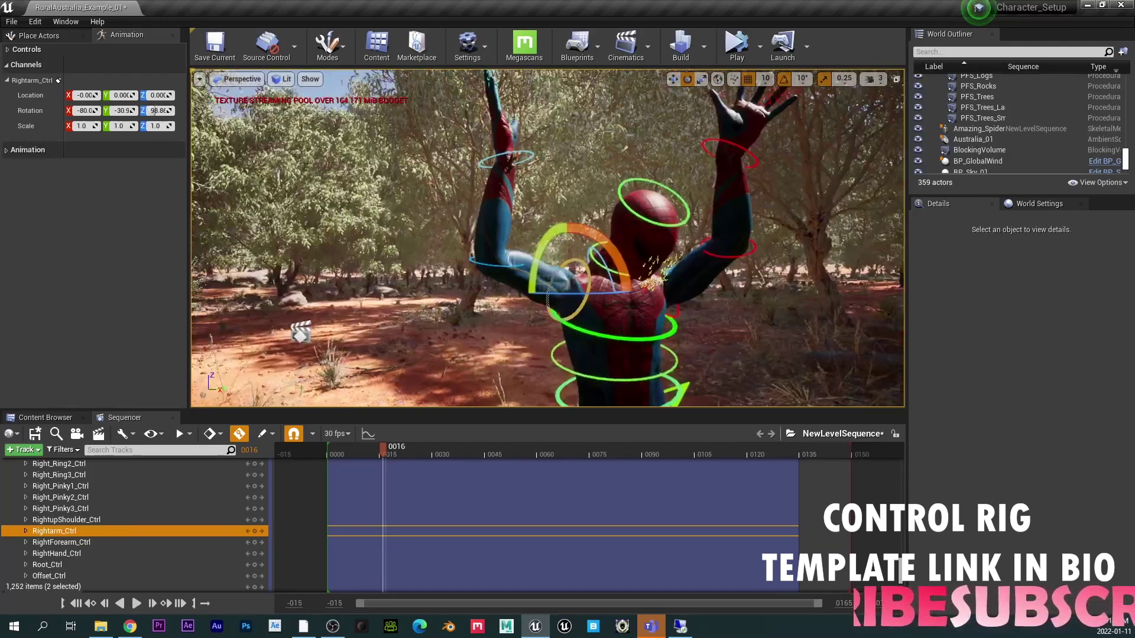
right_click_drag(627, 266, 647, 294)
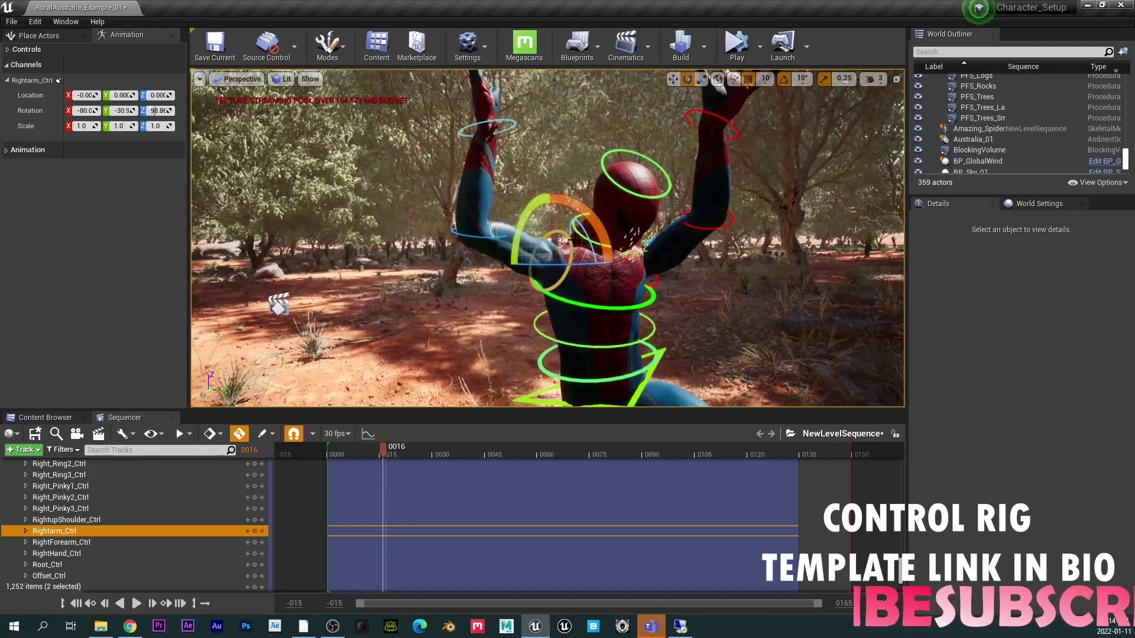
left_click_drag(576, 263, 602, 192)
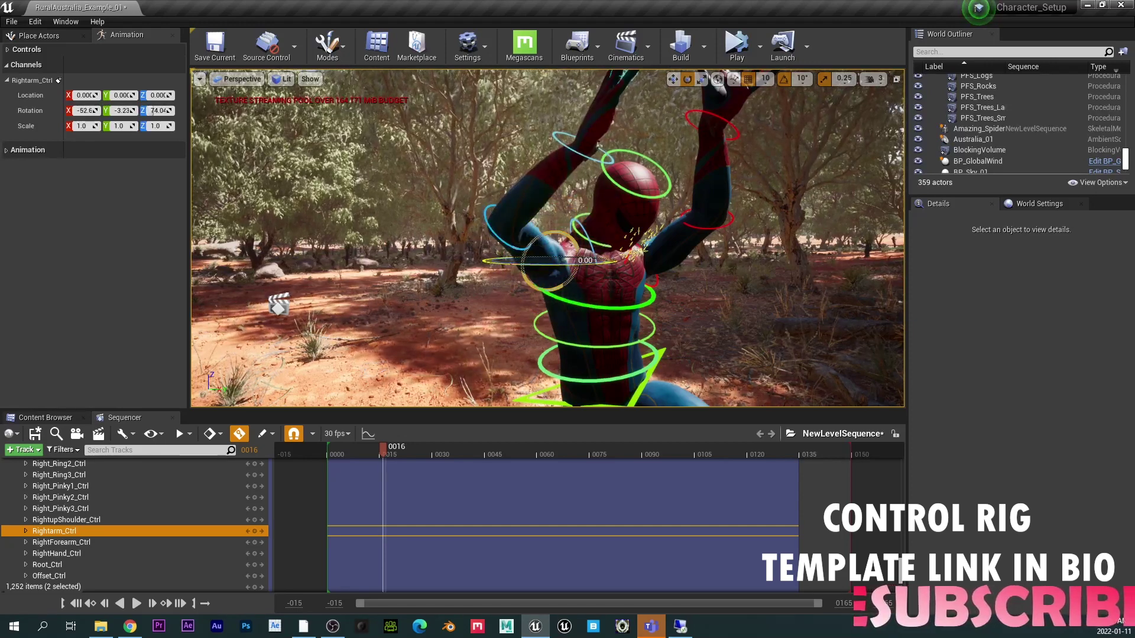
left_click_drag(576, 262, 558, 248)
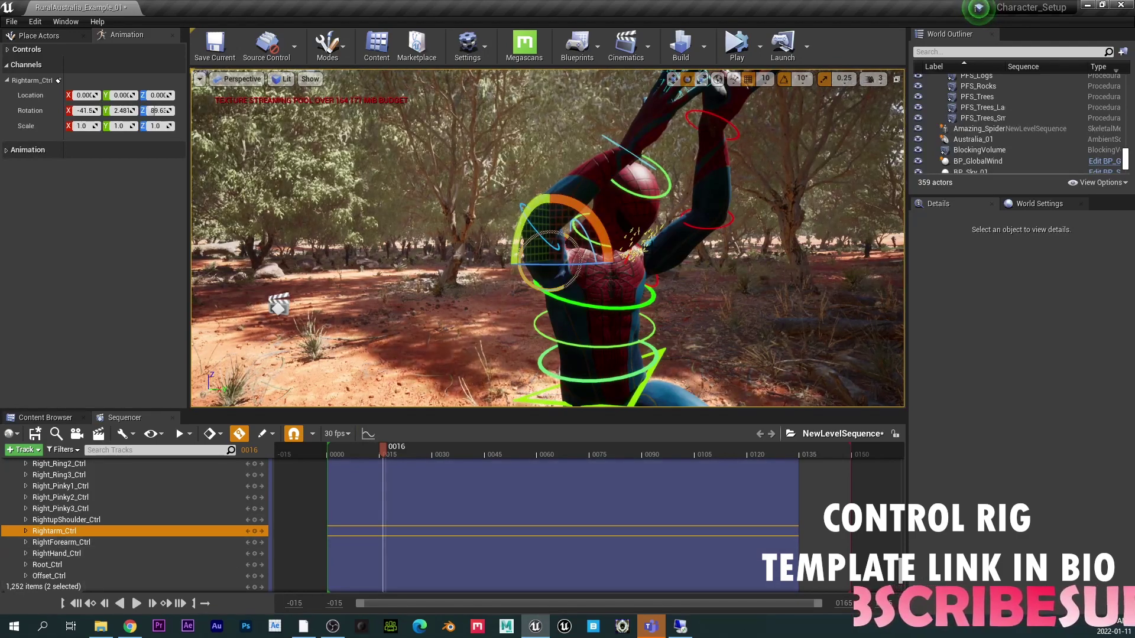
- Add a keyframe for Head_Ctrl at frame 0
left_click(661, 199)
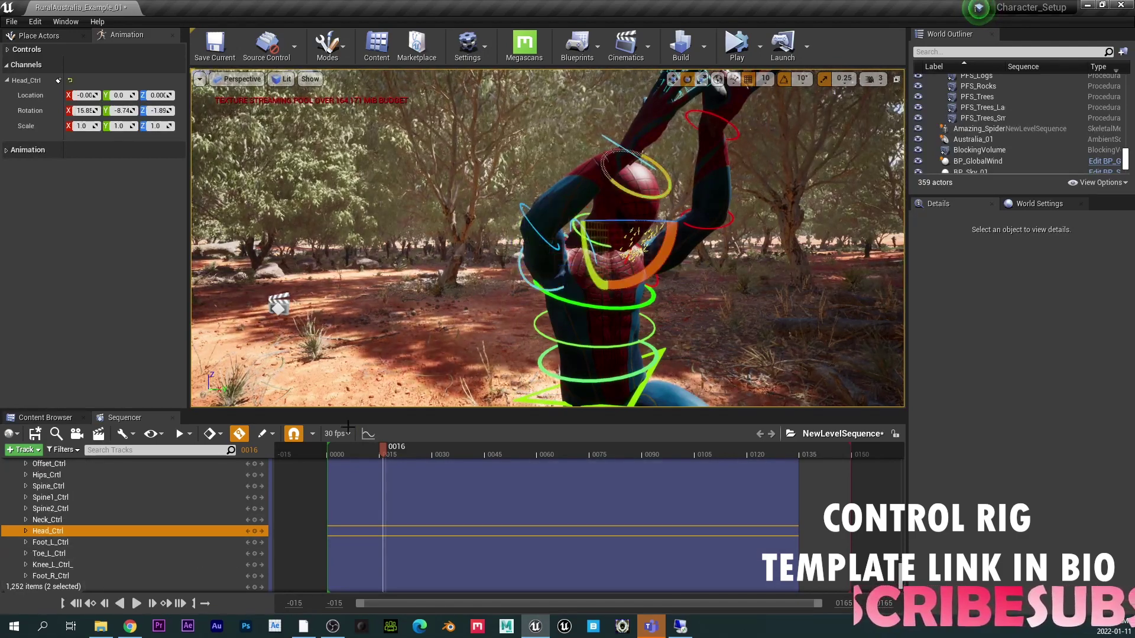
left_click(83, 603)
right_click_drag(367, 277, 266, 210)
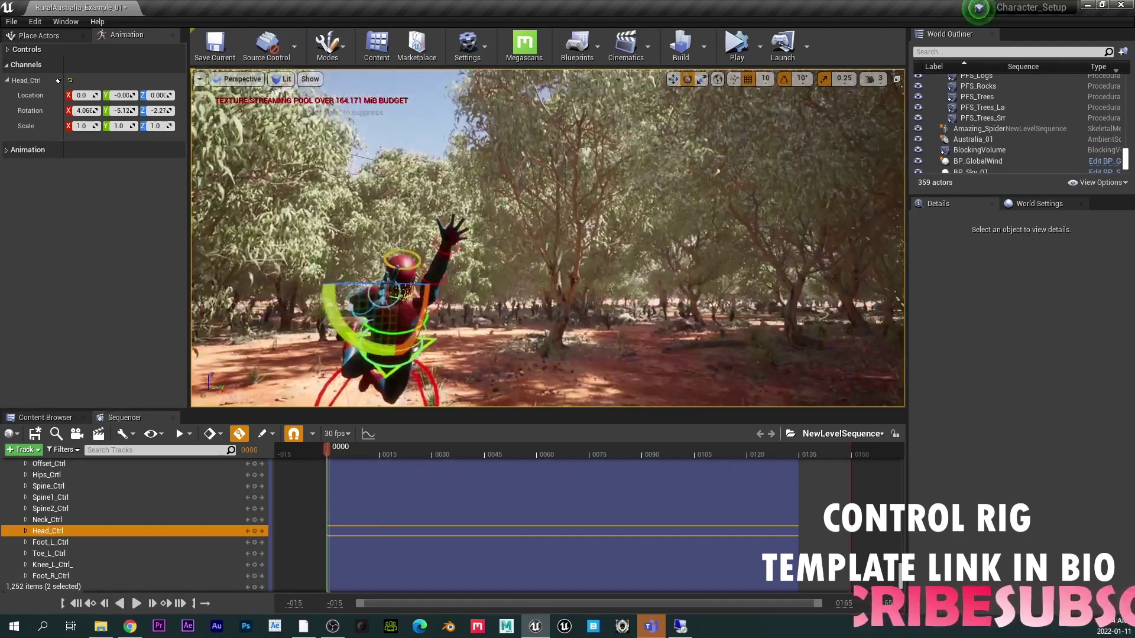
left_click(254, 530)
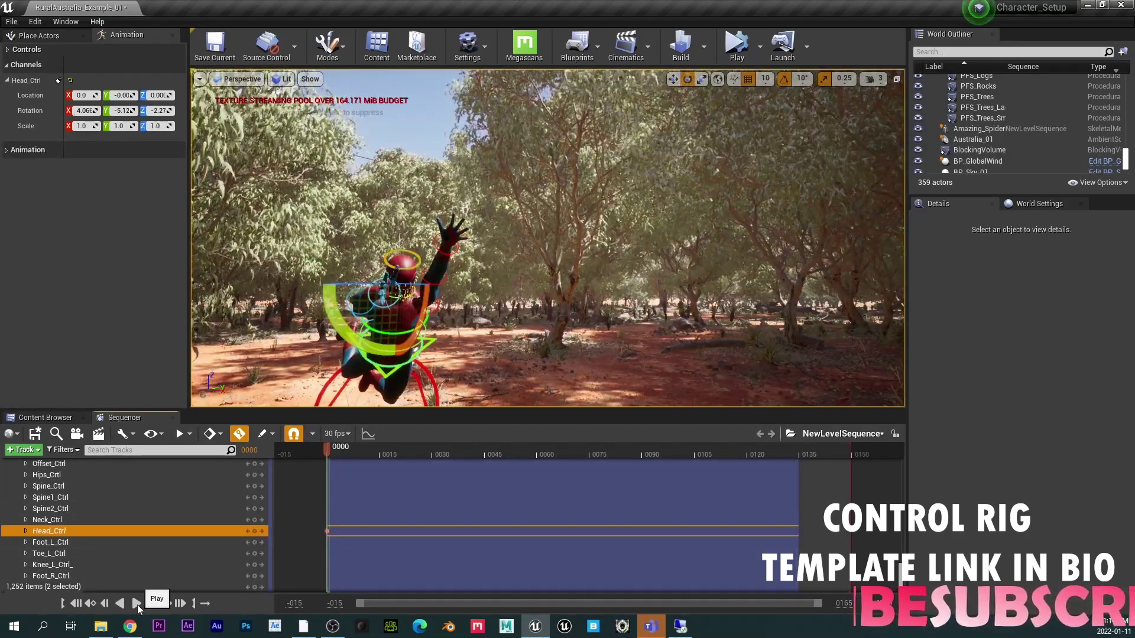
- Rotate Head_Ctrl at frames 9 and 22 to turn the head, keying each pose
left_click(137, 603)
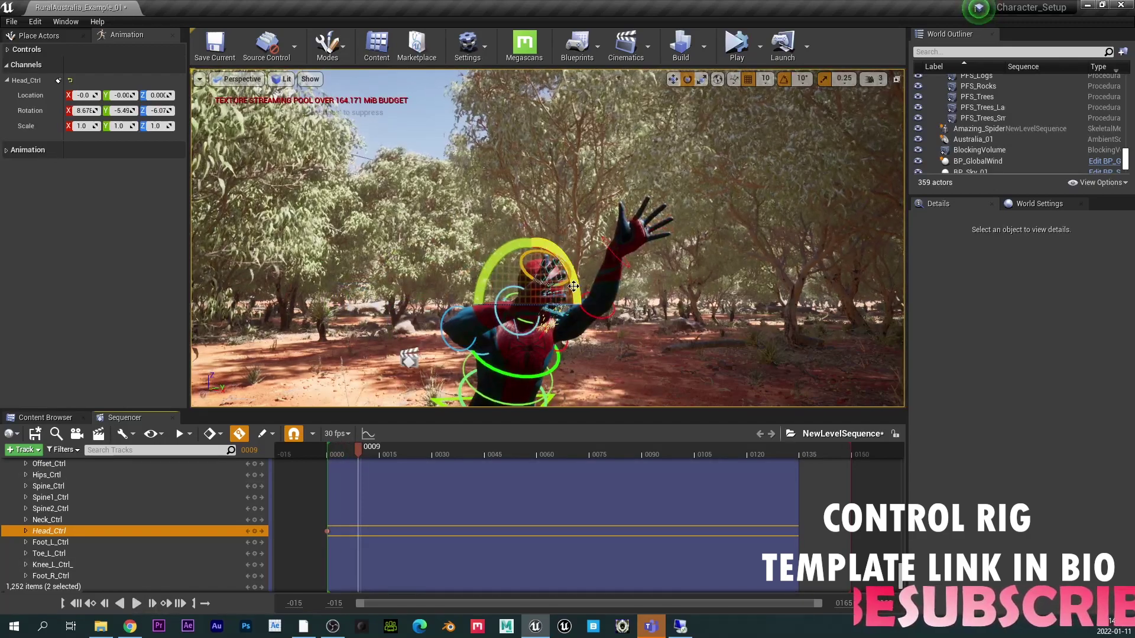
right_click_drag(546, 238, 464, 238)
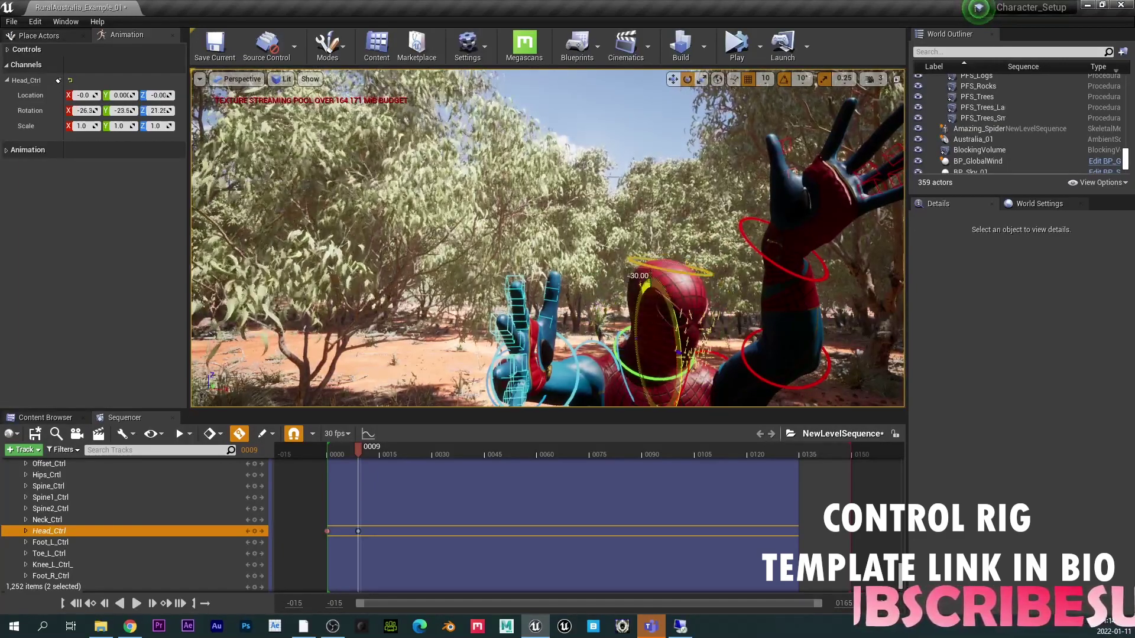
left_click_drag(650, 307, 546, 296, "alt")
left_click_drag(441, 284, 559, 284, "alt")
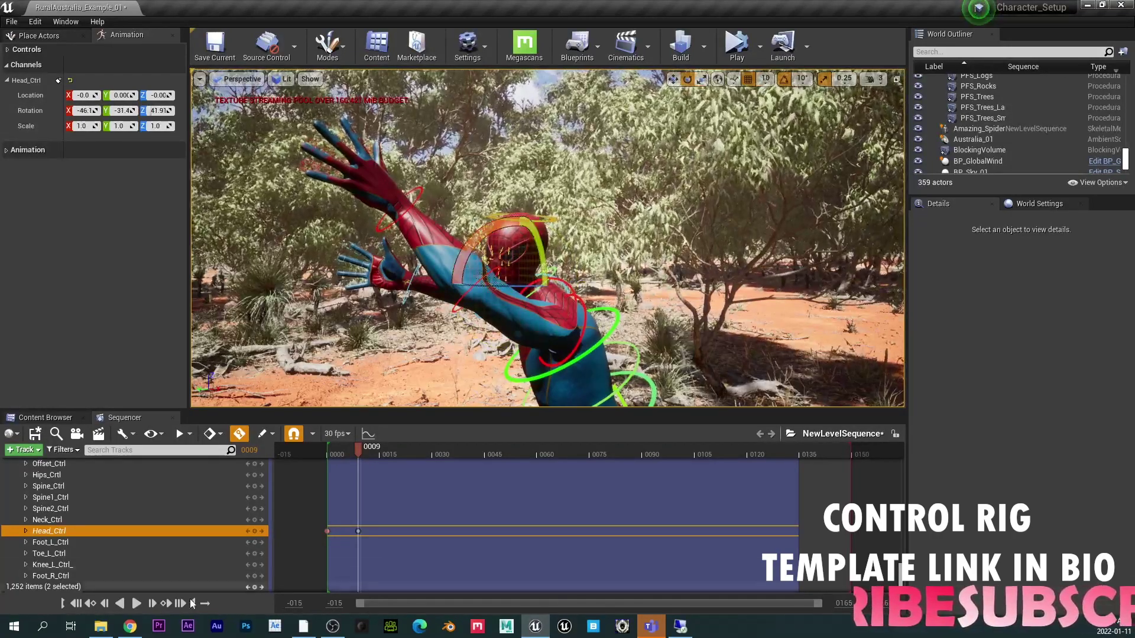
left_click(138, 602)
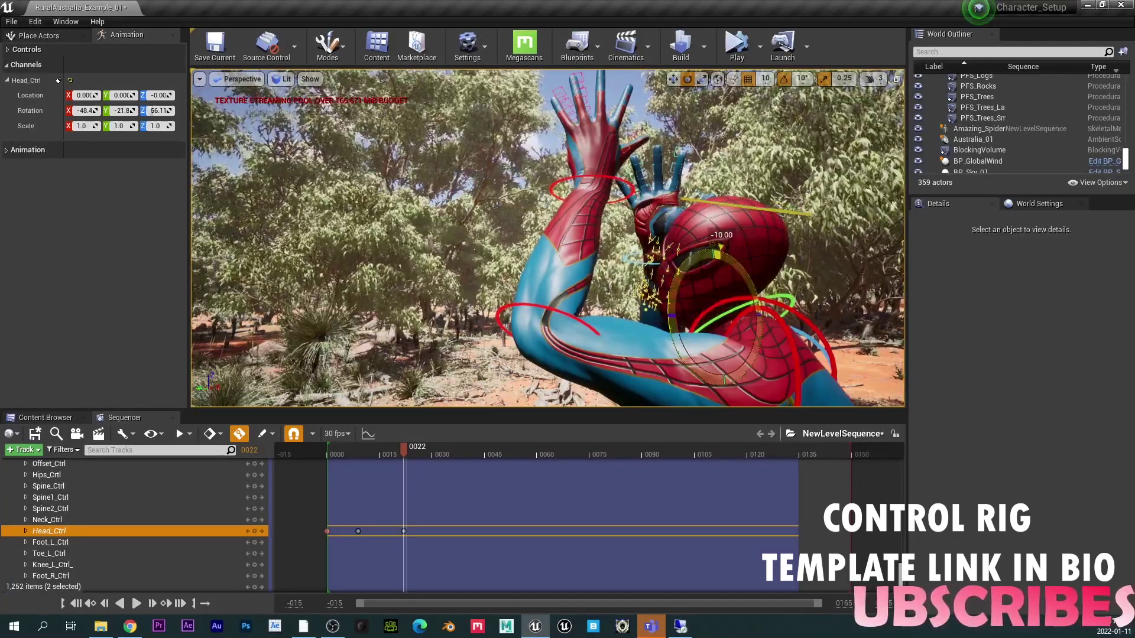
left_click(718, 254)
- Key Neck_Ctrl at frame 9 and rotate it at frame 22 to turn the head further
left_click(773, 298)
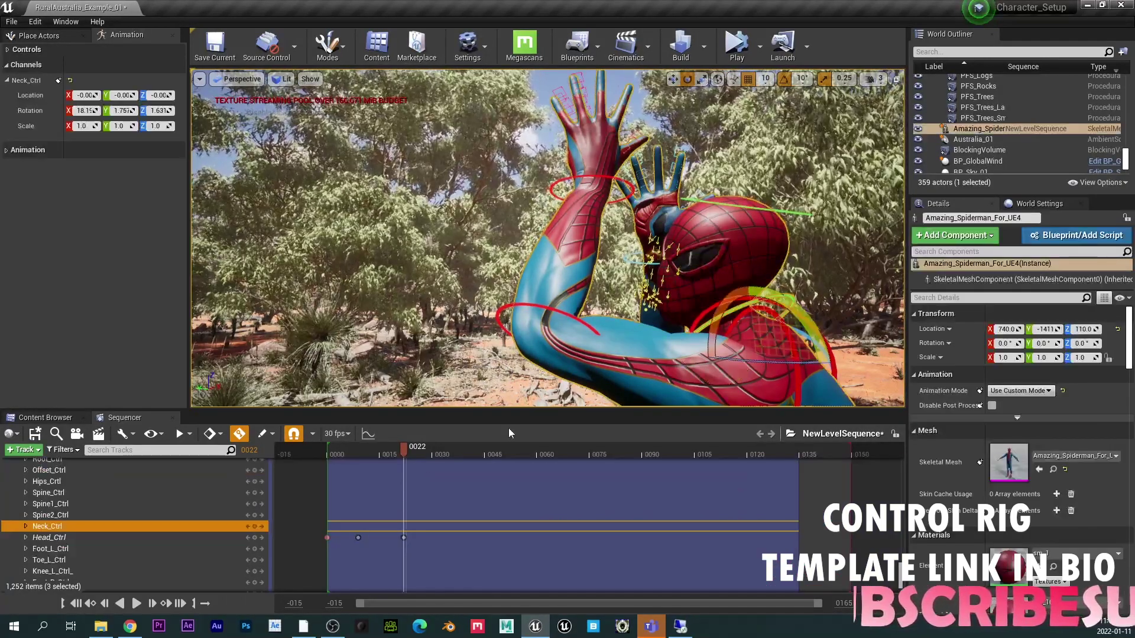
left_click_drag(367, 459, 357, 458)
left_click(255, 528)
- Reset the transforms of Neck_Ctrl and Head_Ctrl at frame 30 to key them back to default
left_click(137, 603)
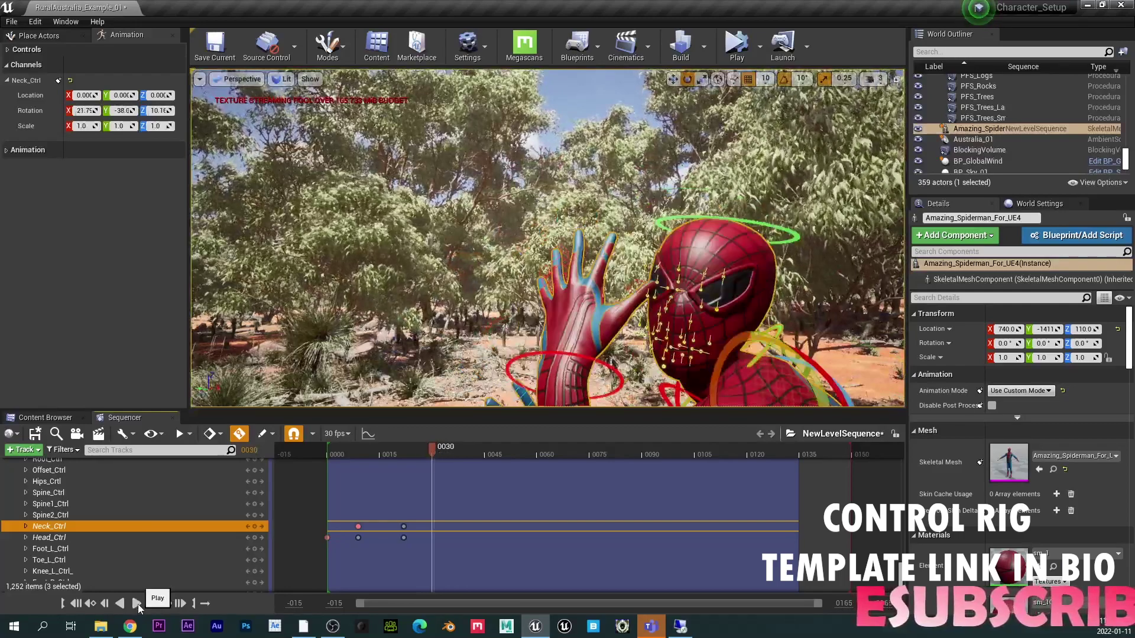
left_click(69, 82)
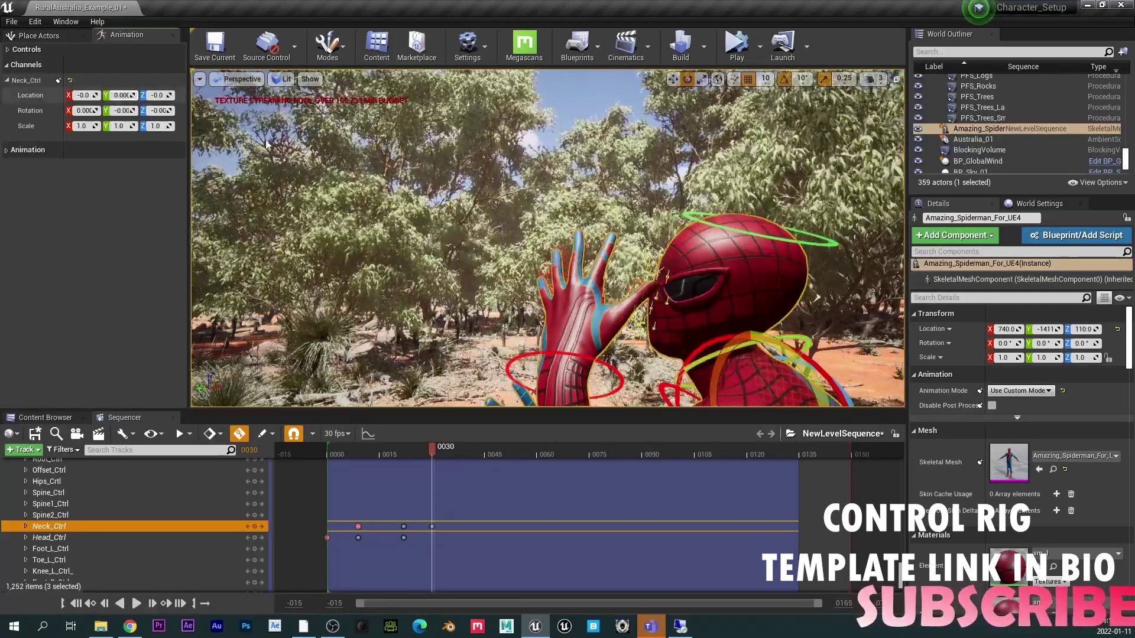
left_click(754, 238)
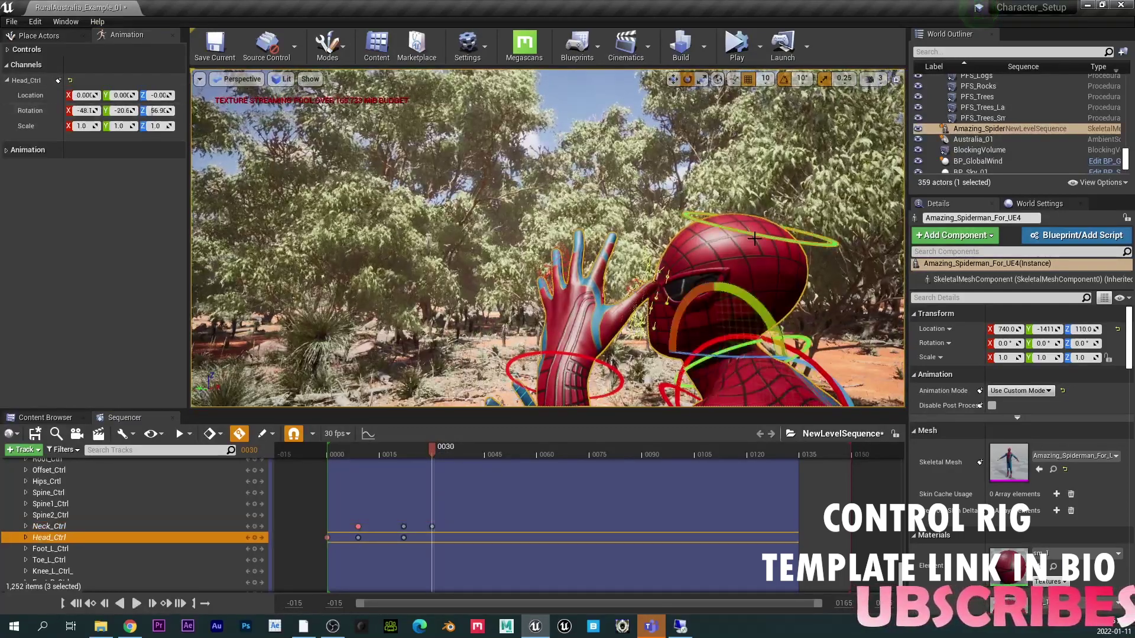
left_click(70, 81)
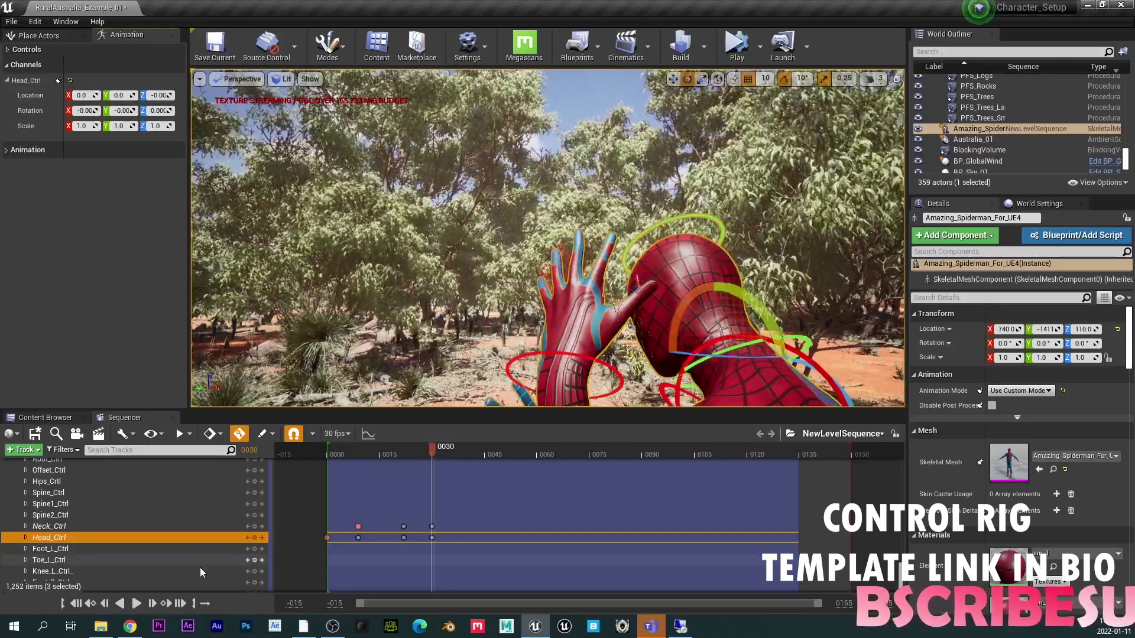
- Play the sequence from frame 0 twice to check the keyed head and neck motion
left_click(76, 603)
left_click(136, 602)
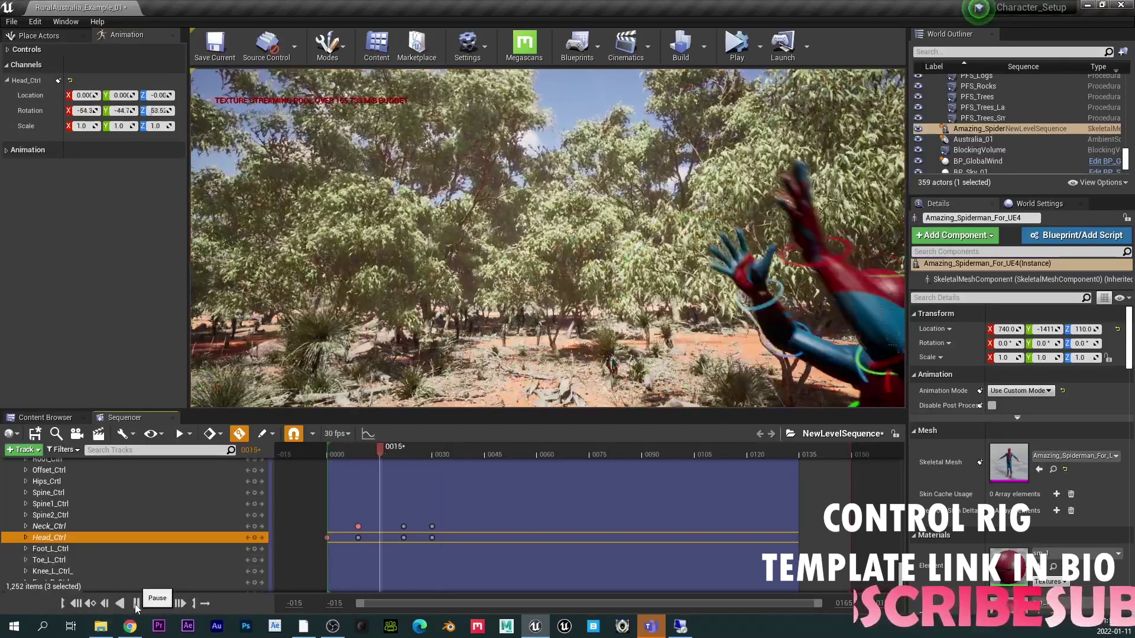
left_click(136, 602)
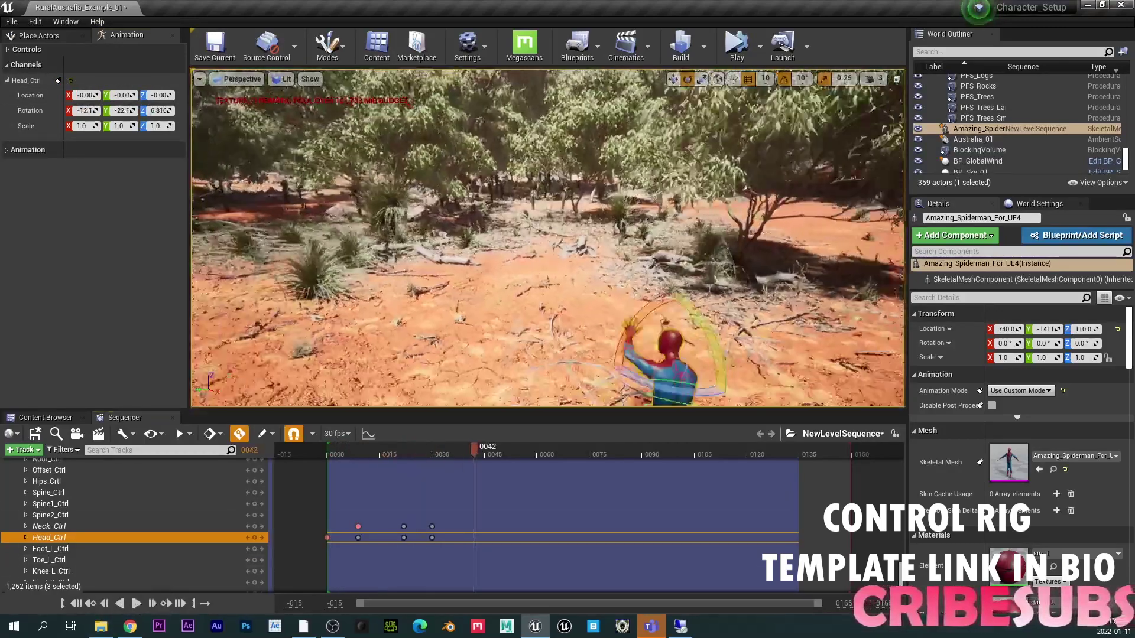
left_click(76, 603)
left_click(136, 603)
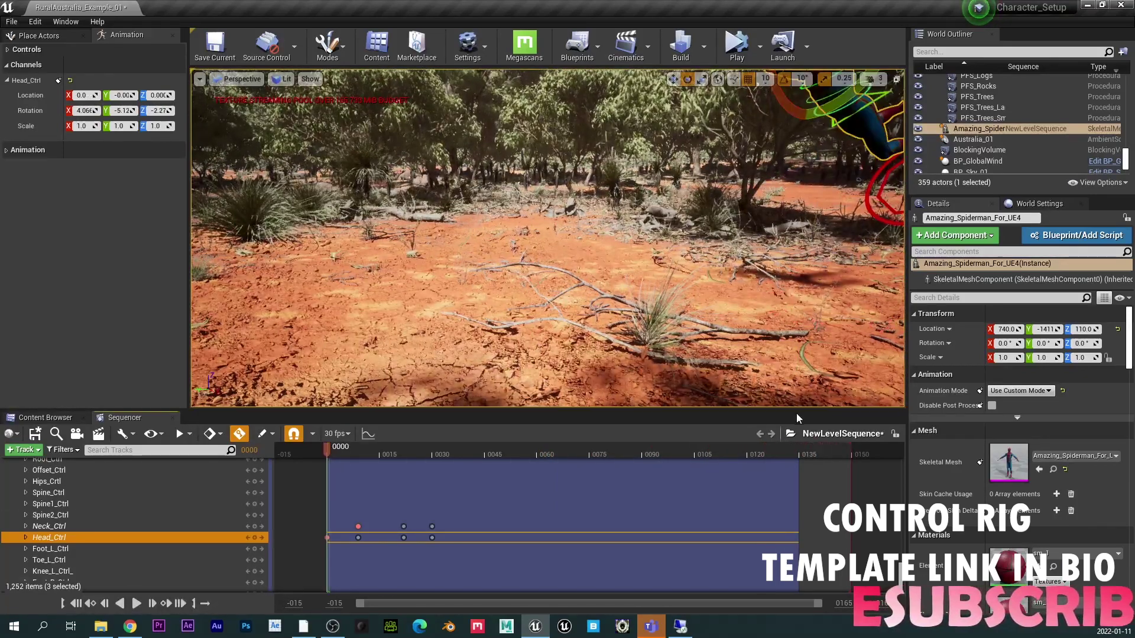
- Extend the end of the rig section to frame 150 in the timeline
left_click_drag(797, 469, 851, 466)
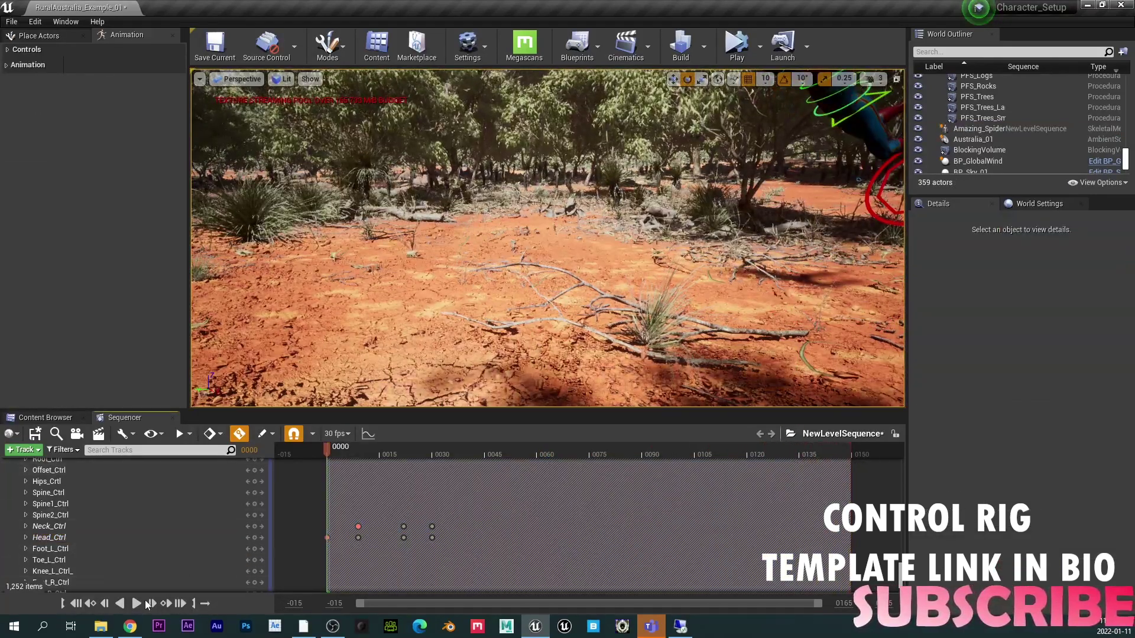
- Play the sequence from frame 0 to check the animation with the extended rig section
left_click(146, 603)
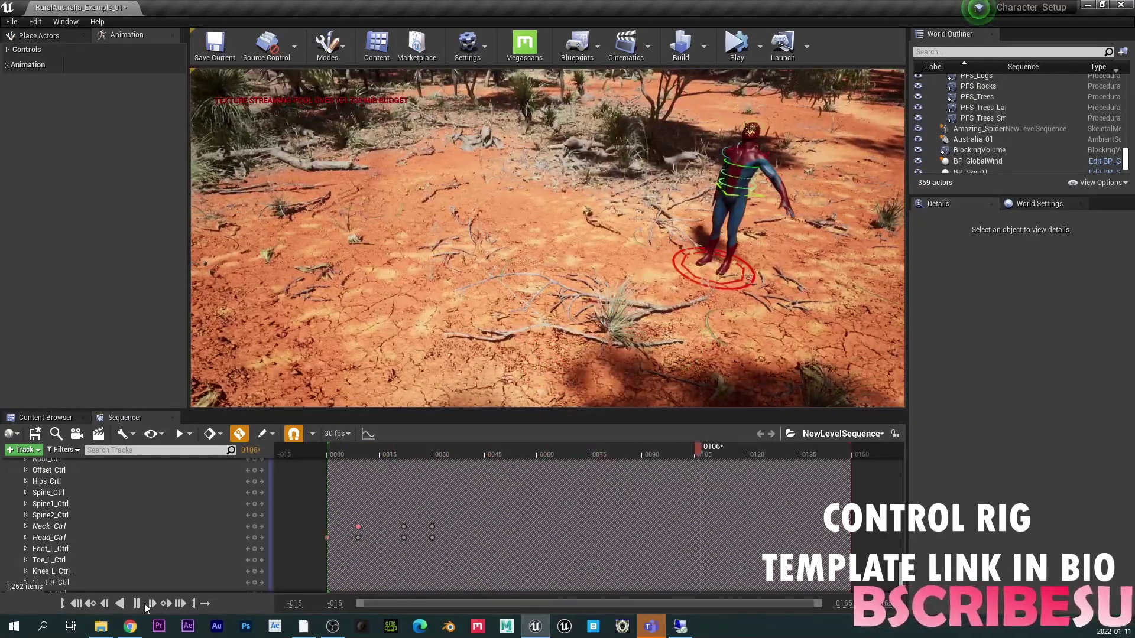
left_click(137, 604)
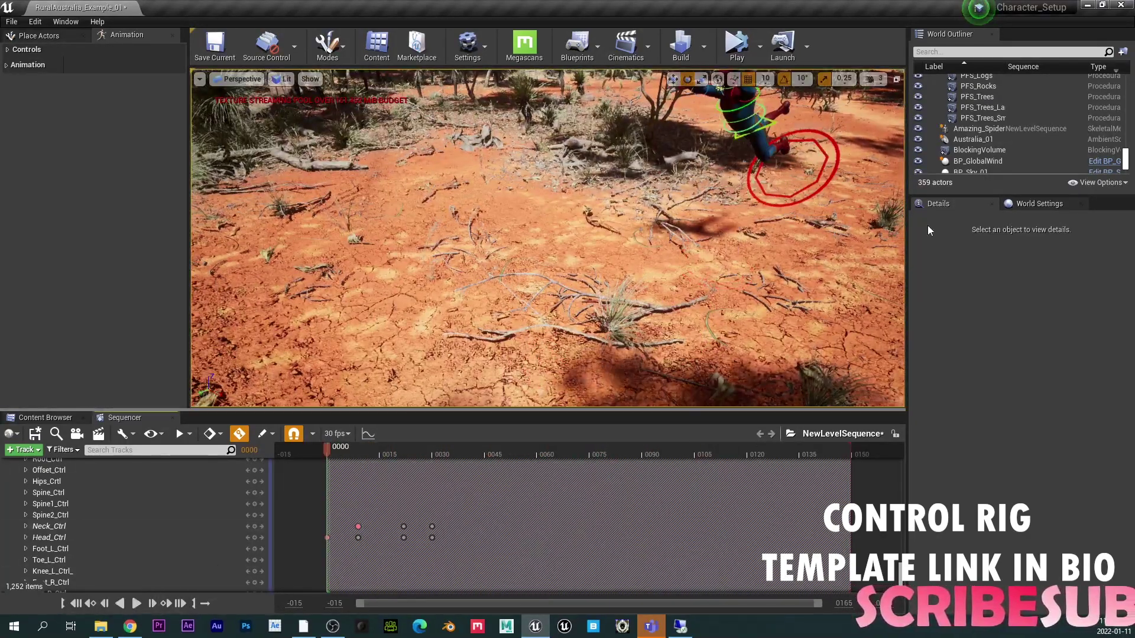
scroll(1091, 132, "up", 10)
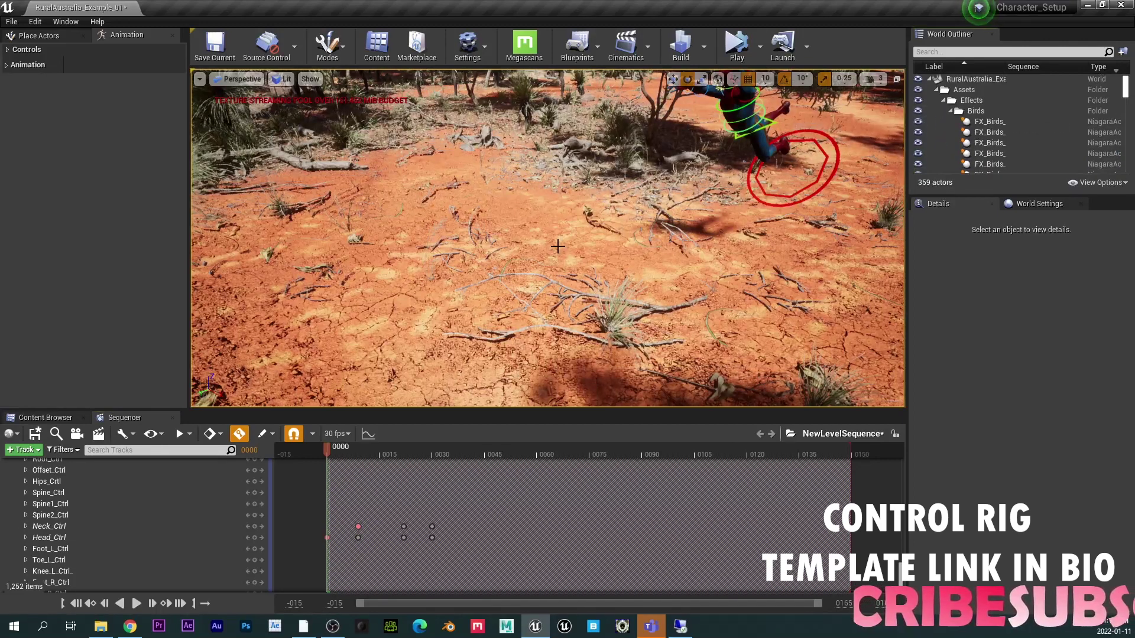
- Create a Cine Camera Actor in the sequence and attach it to the mixamorig_Hips bone of Amazing_Spiderman_For_UE4
left_click(76, 433)
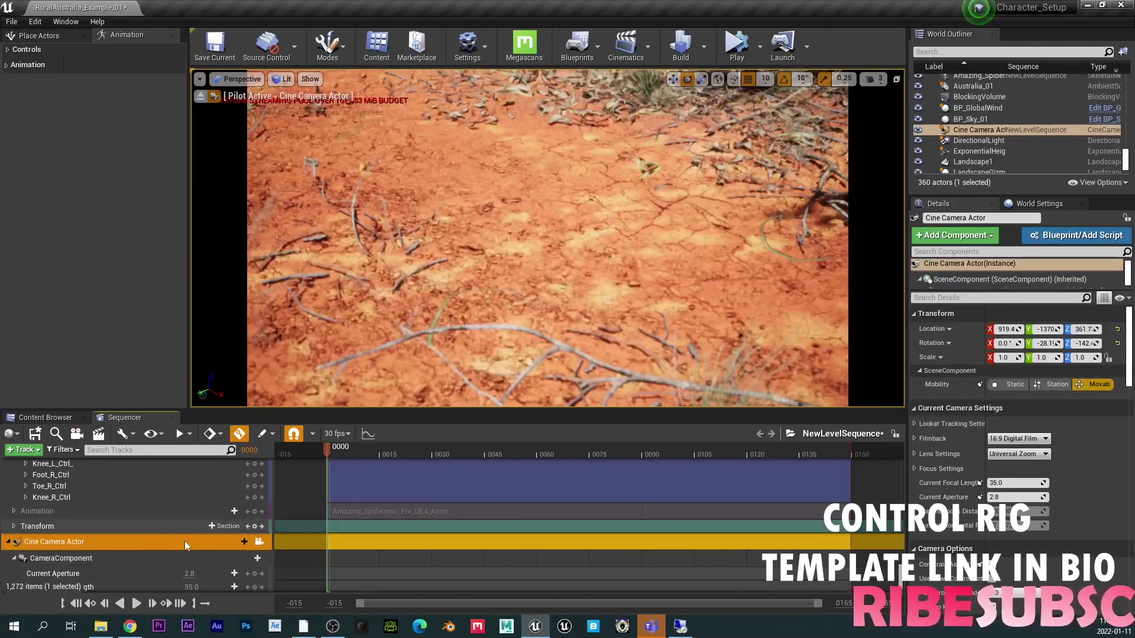
right_click_drag(414, 266, 490, 227)
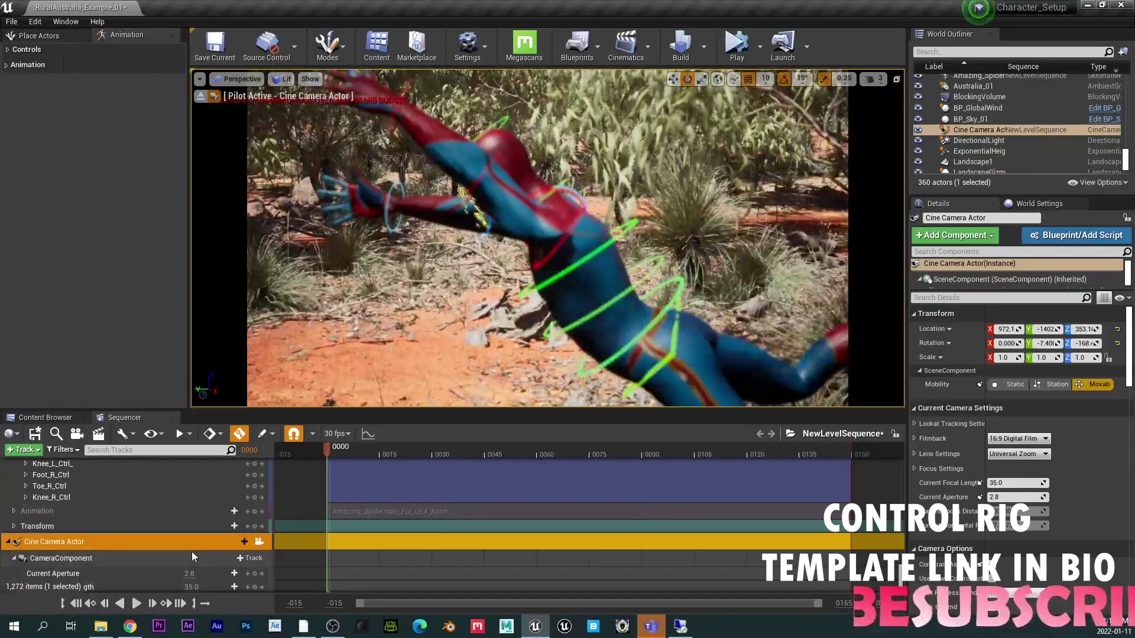
left_click(240, 541)
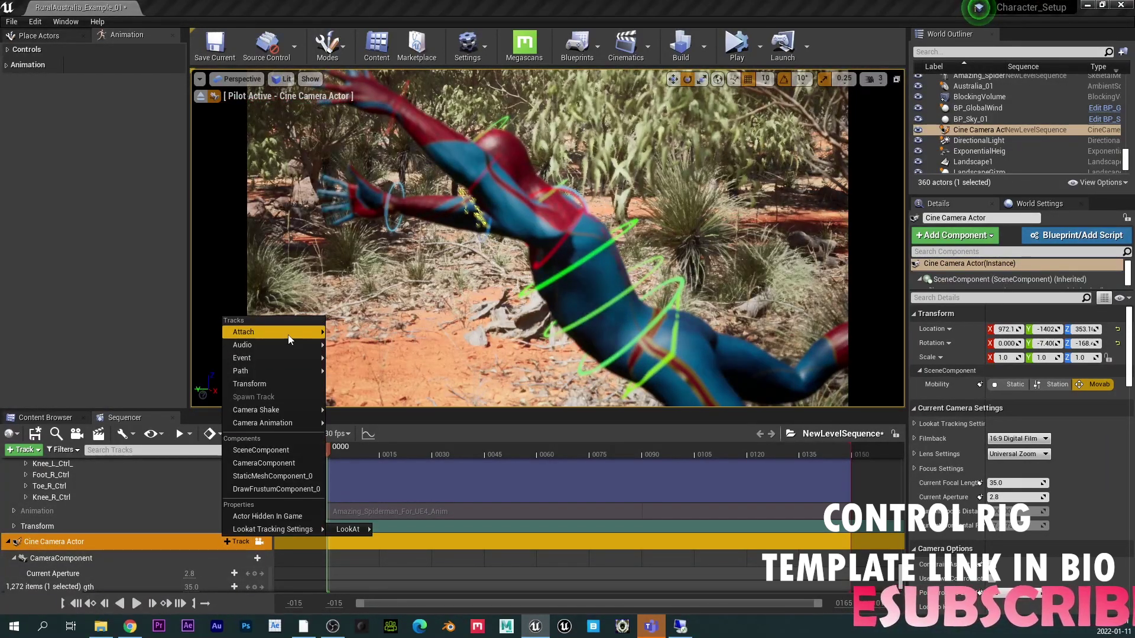
mouse_move(290, 340)
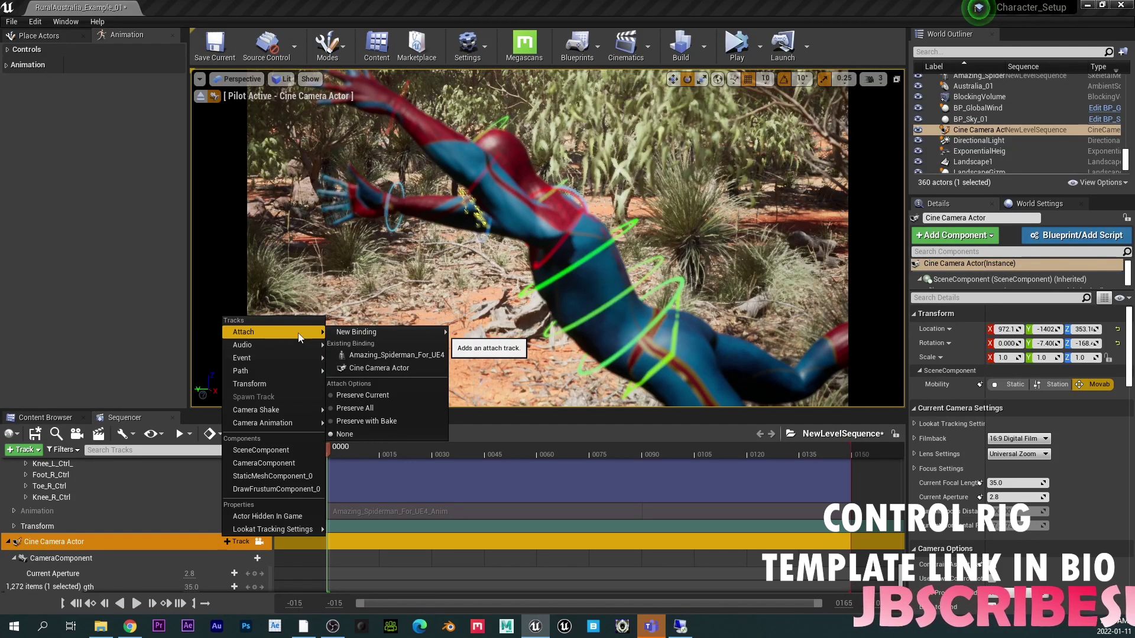
left_click(397, 356)
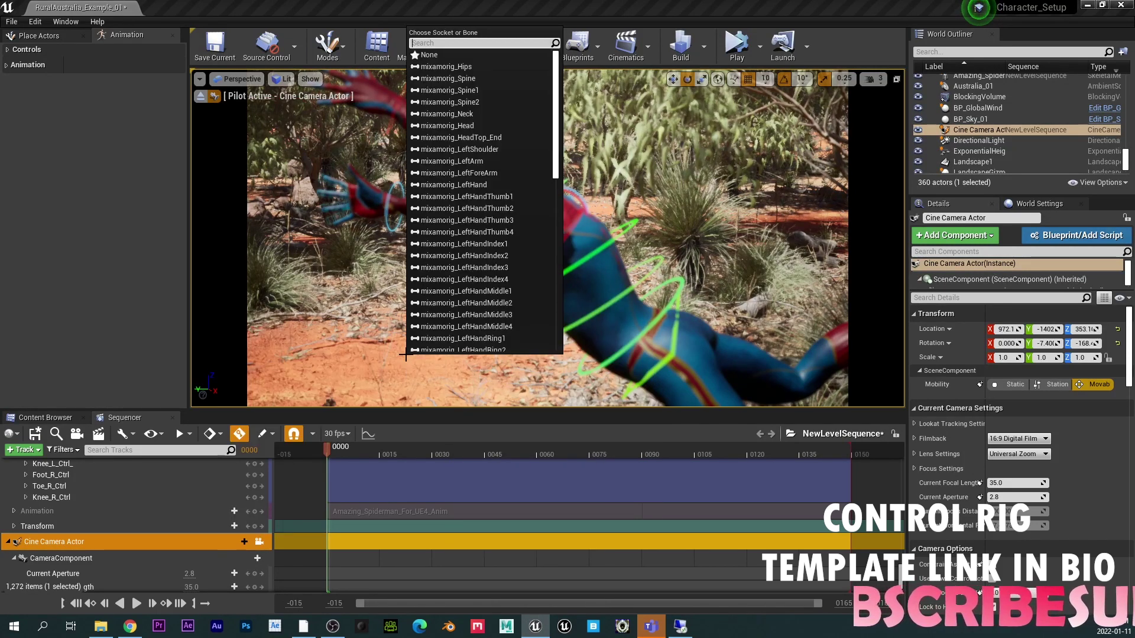
type("hip")
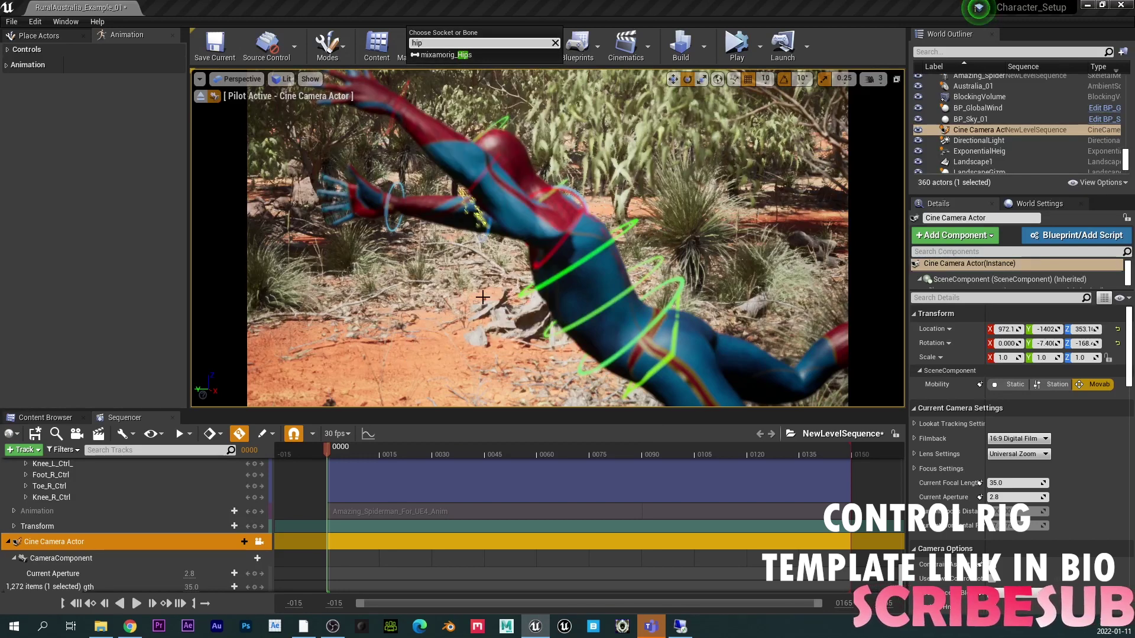
left_click(446, 55)
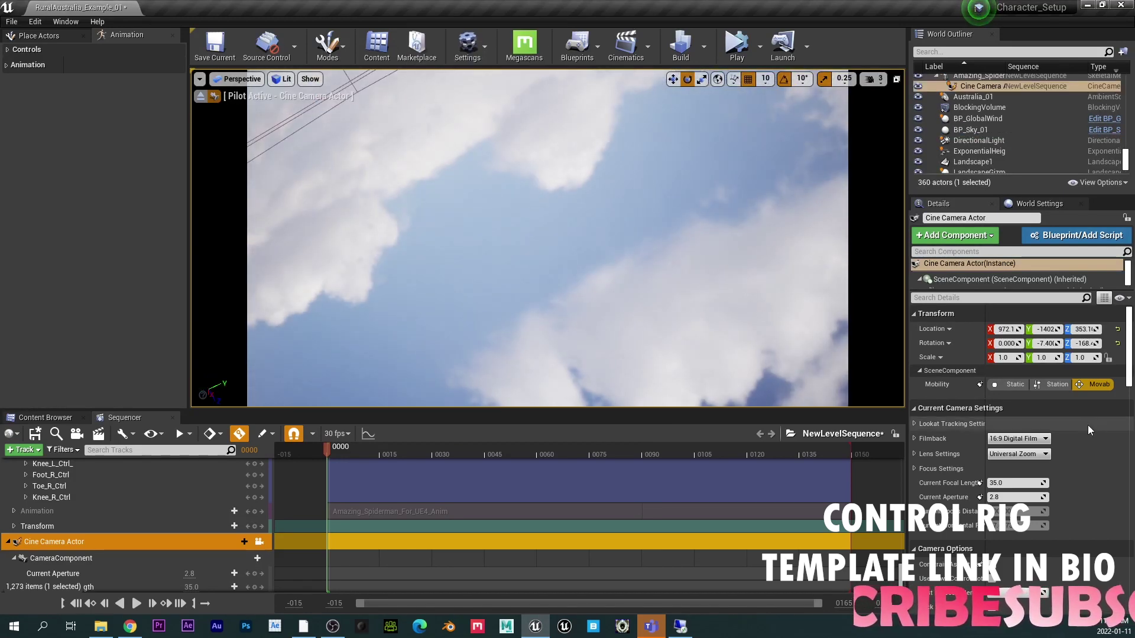
- Reset the camera's rotation and location to default, and move and rotate it to frame the character's head, arms and back
left_click(1117, 343)
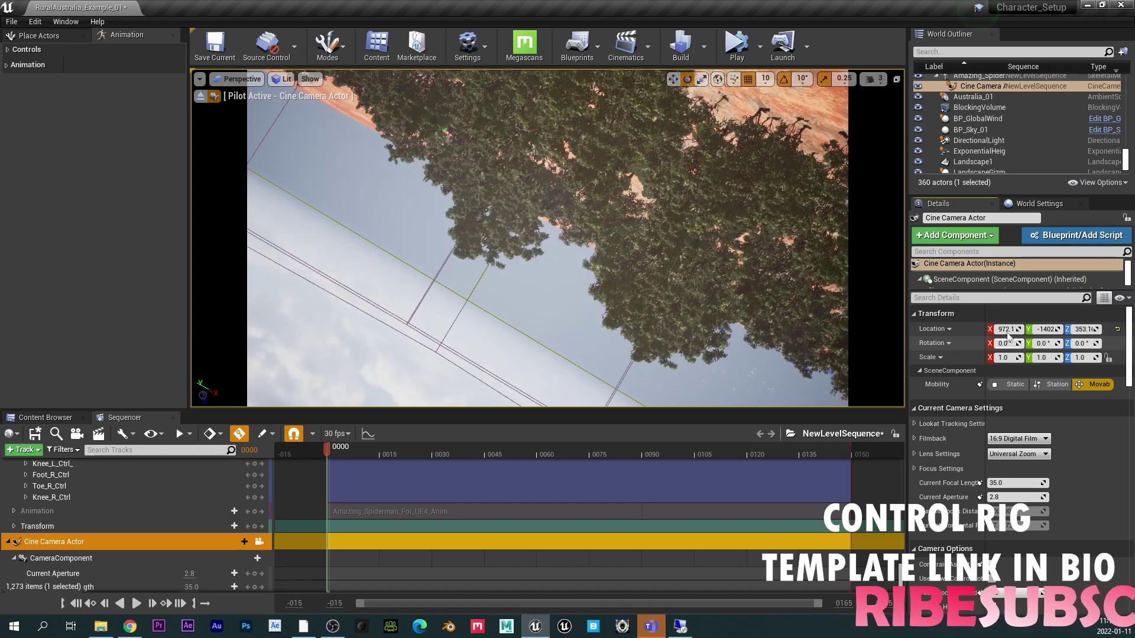
left_click(1117, 330)
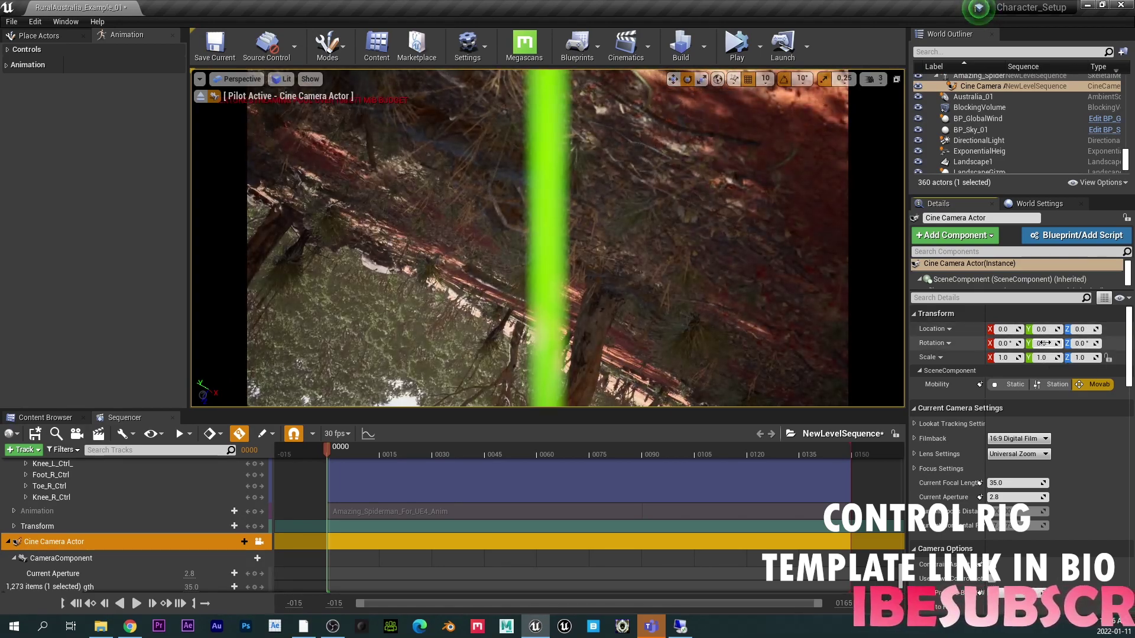
left_click_drag(1042, 343, 1003, 345)
key("s")
right_click_drag(478, 241, 375, 233)
key("s")
key("w")
key("w")
key("s")
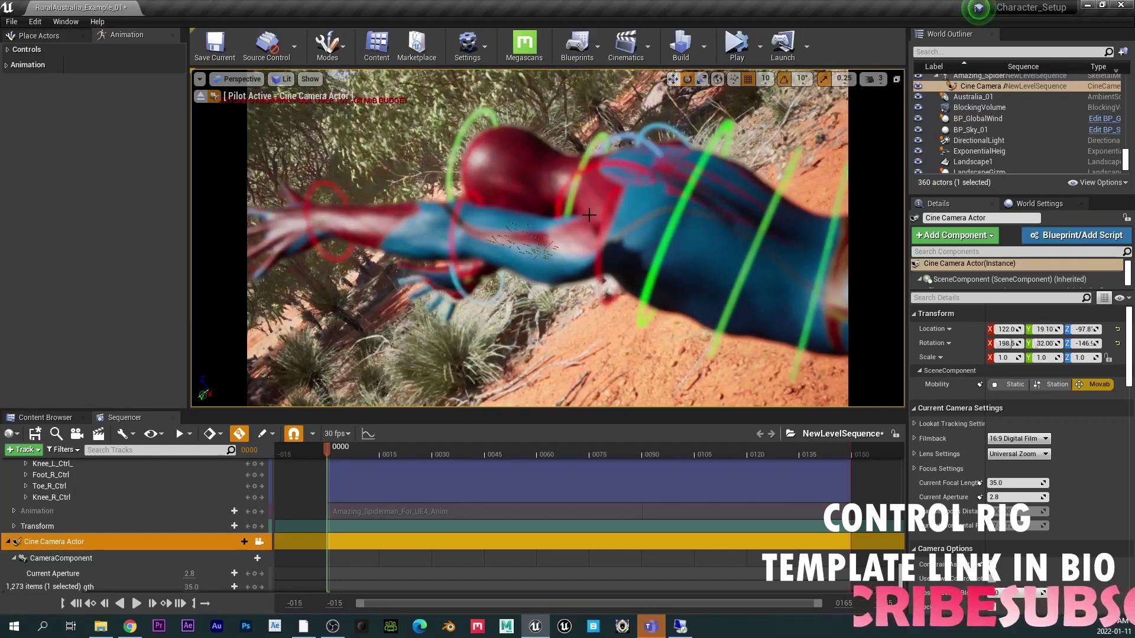
- Set the camera's Manual Focus Distance to about 188.35 to bring the character into focus
scroll(198, 531, "down", 3)
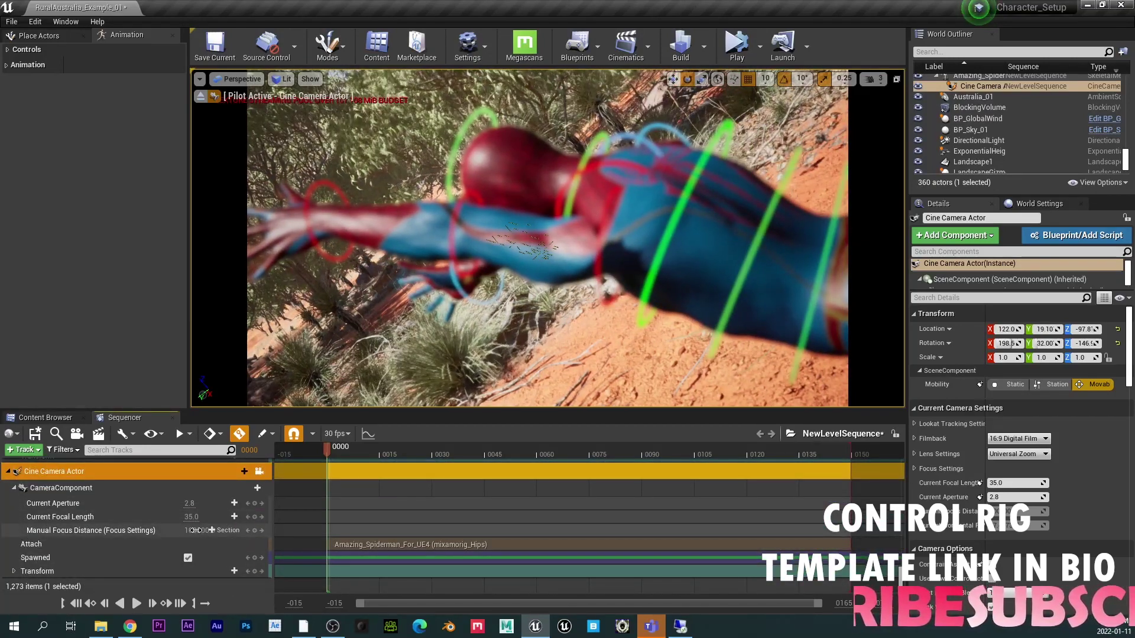
left_click_drag(198, 531, 184, 530)
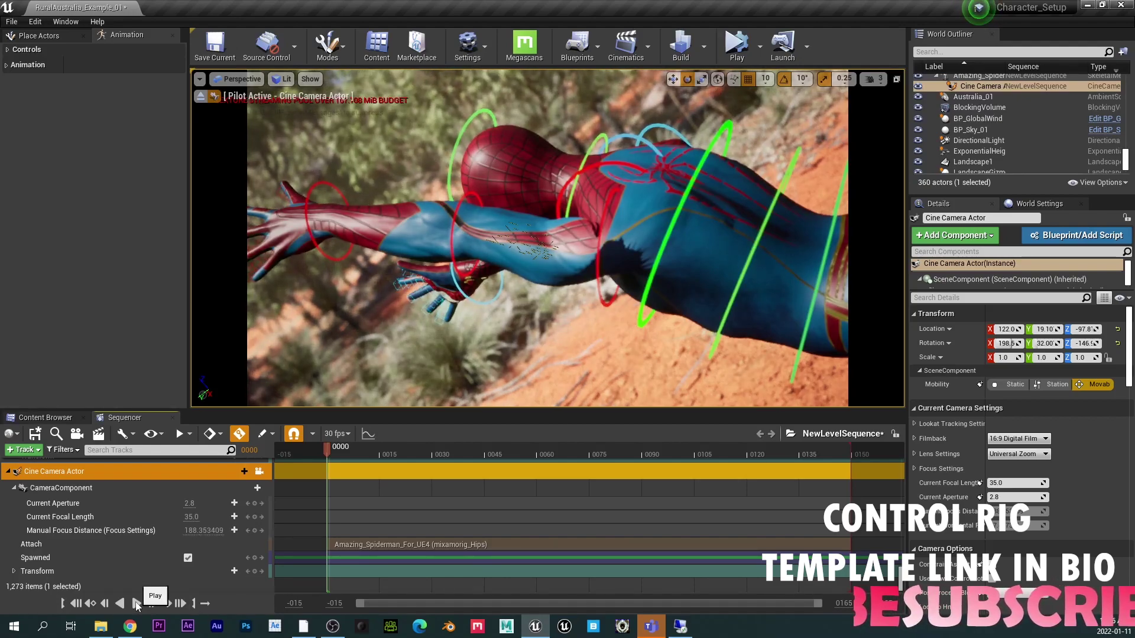
- Play and scrub the sequence to check how the attached camera follows the character, and return to frame 0
left_click(136, 603)
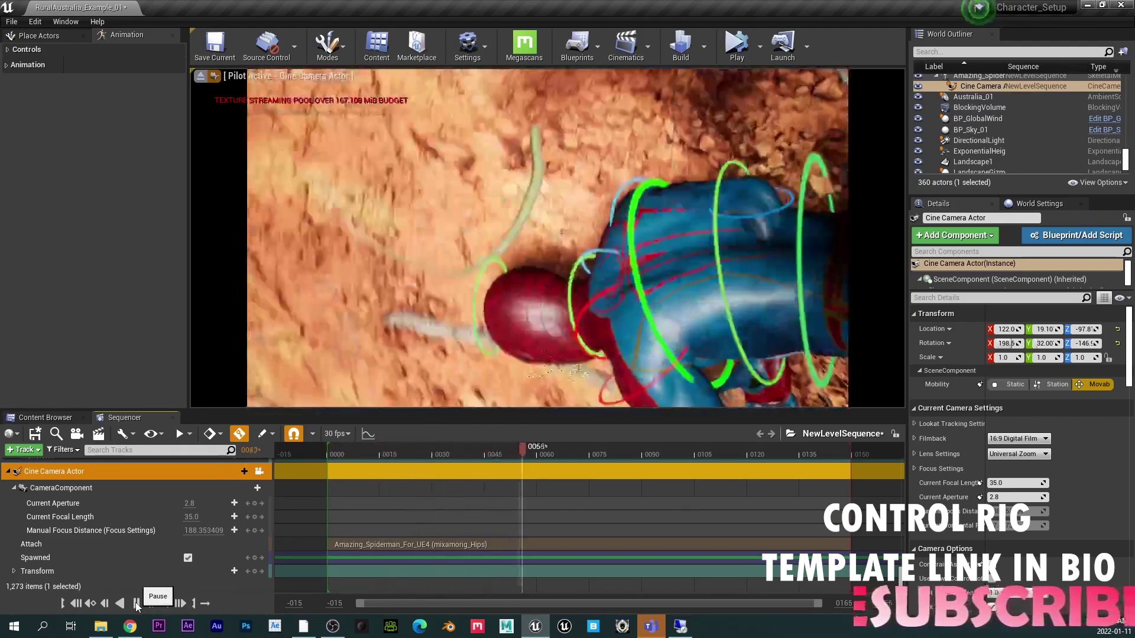
left_click(136, 603)
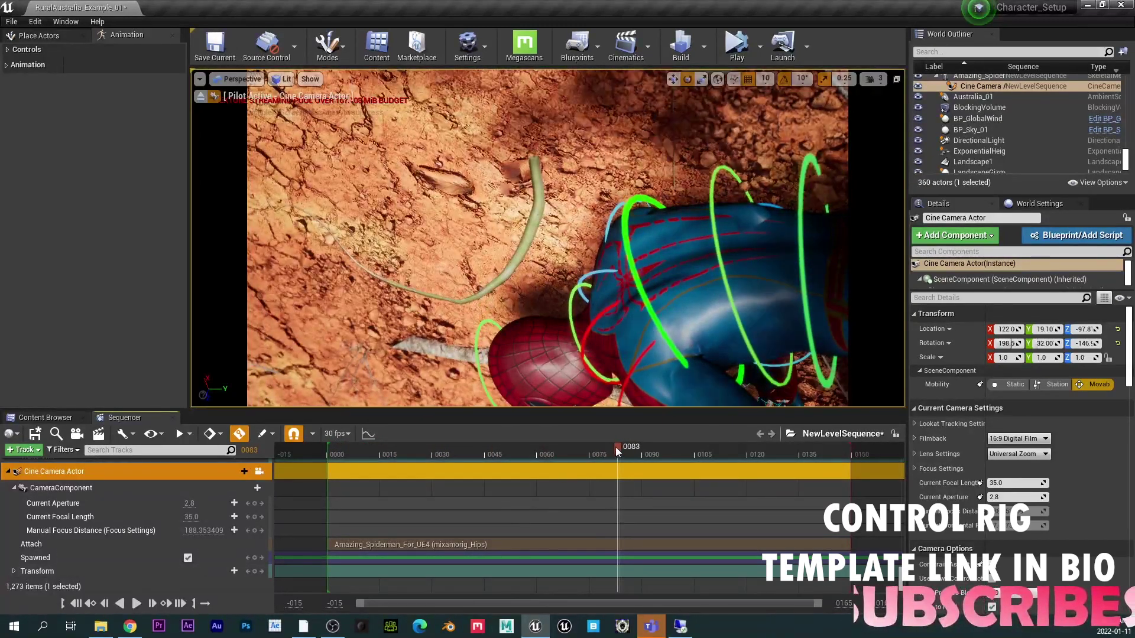
left_click_drag(617, 450, 430, 461)
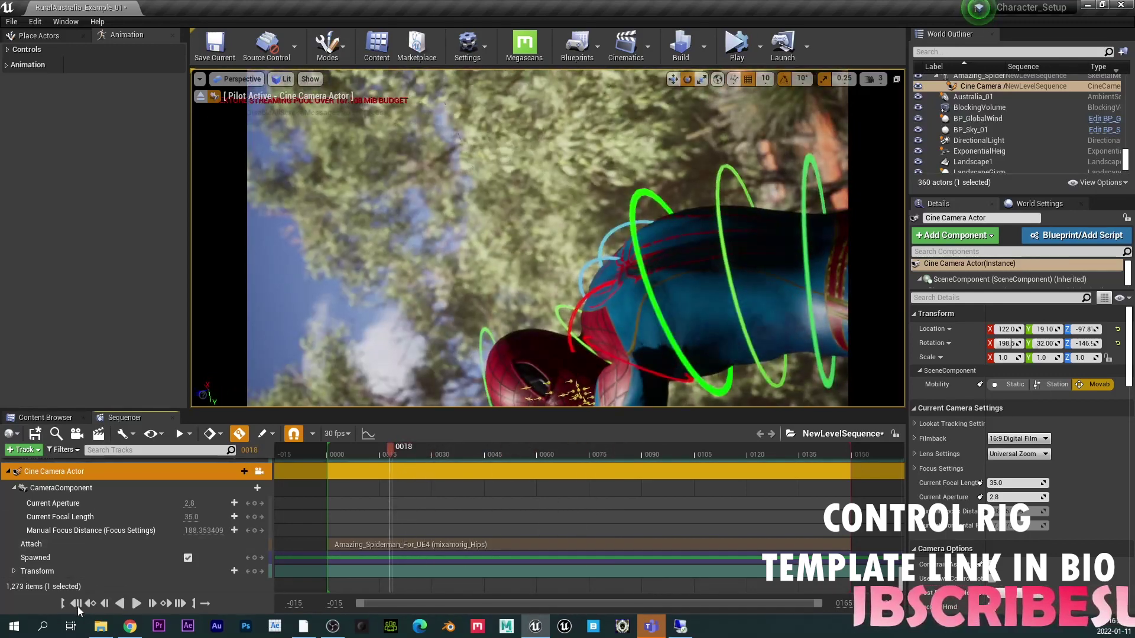
left_click(75, 603)
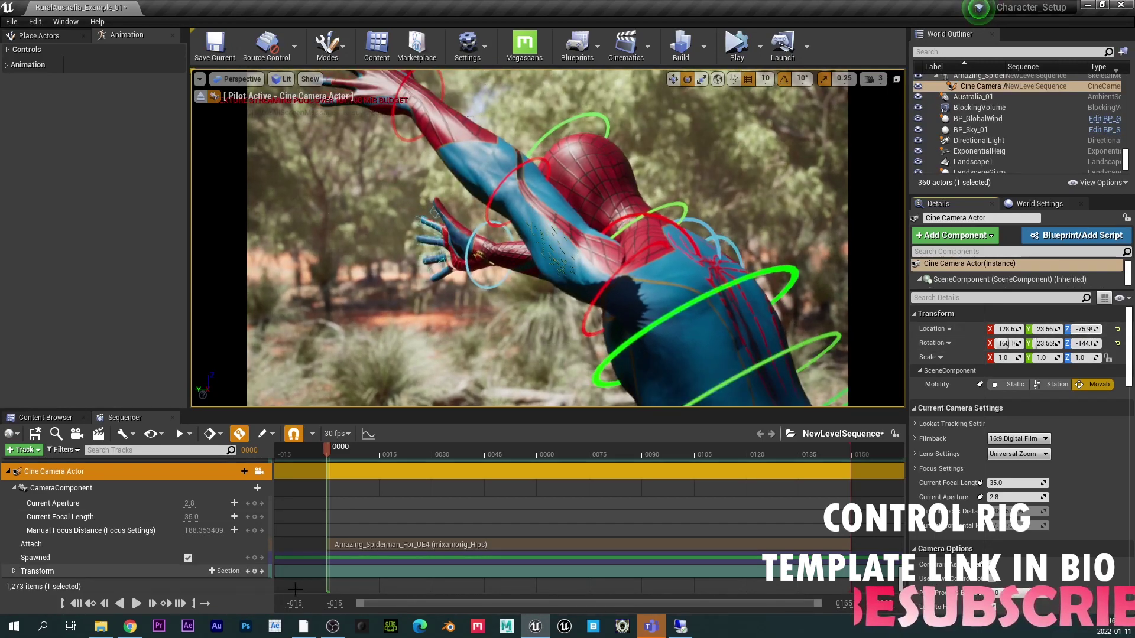
- Play the first 18 frames to preview the reframed camera shot, and go back to frame 0
left_click(138, 604)
left_click(137, 603)
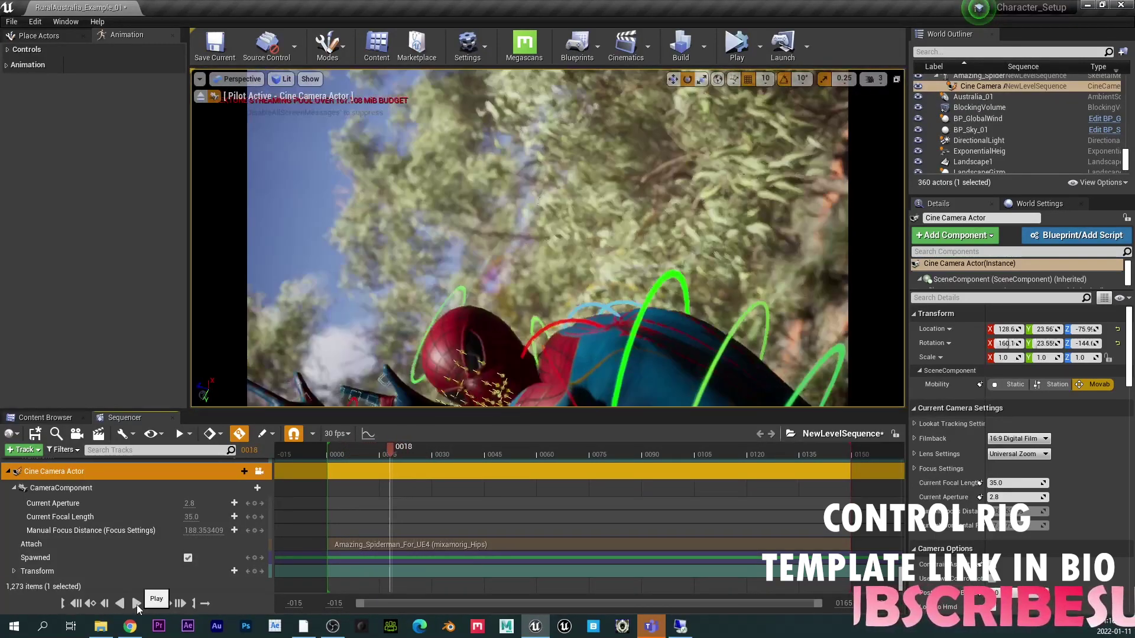
key("Left")
key("Left")
key("Left")
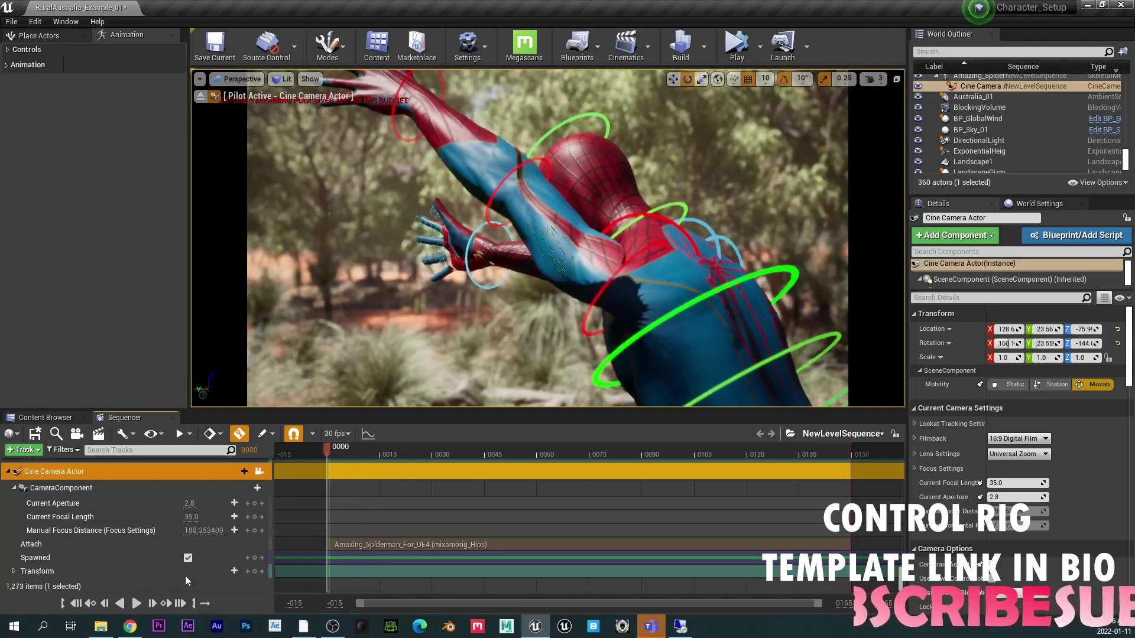
- Key the camera's transform at frame 0, and roll and reposition it at frame 20 to show the character upright
left_click(256, 574)
left_click(141, 603)
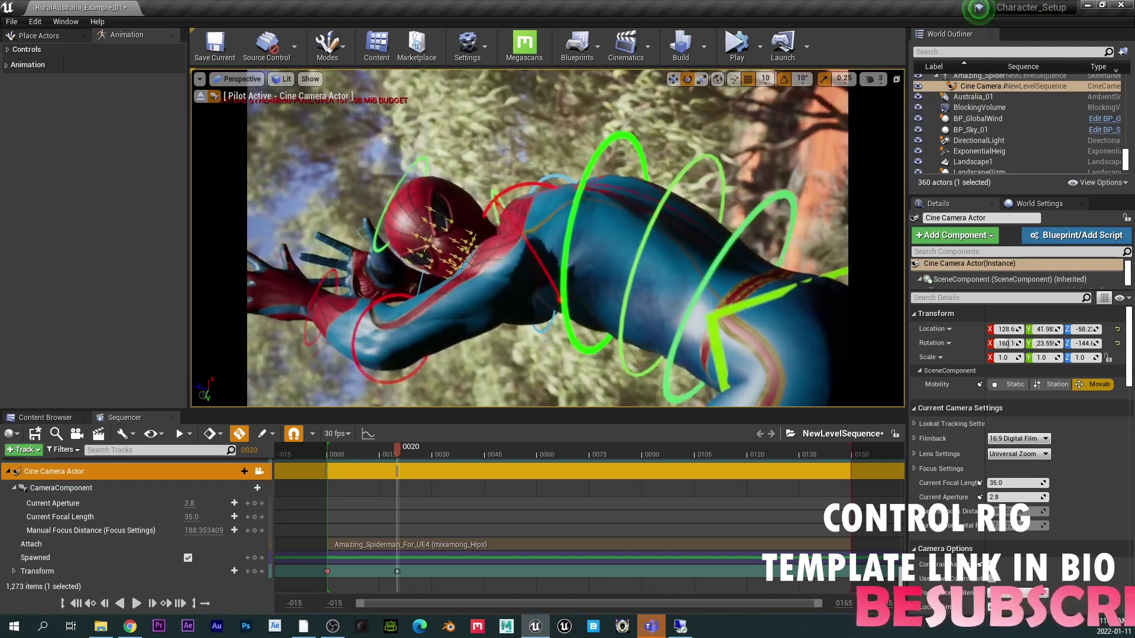
middle_click_drag(547, 238, 548, 233)
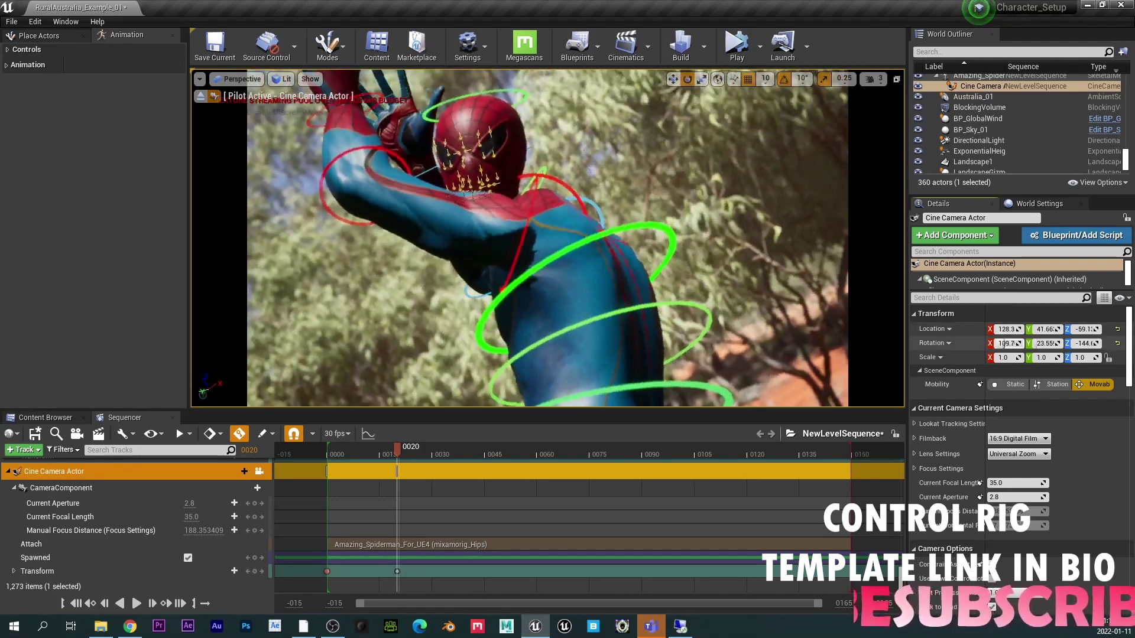
left_click_drag(1005, 344, 1006, 344)
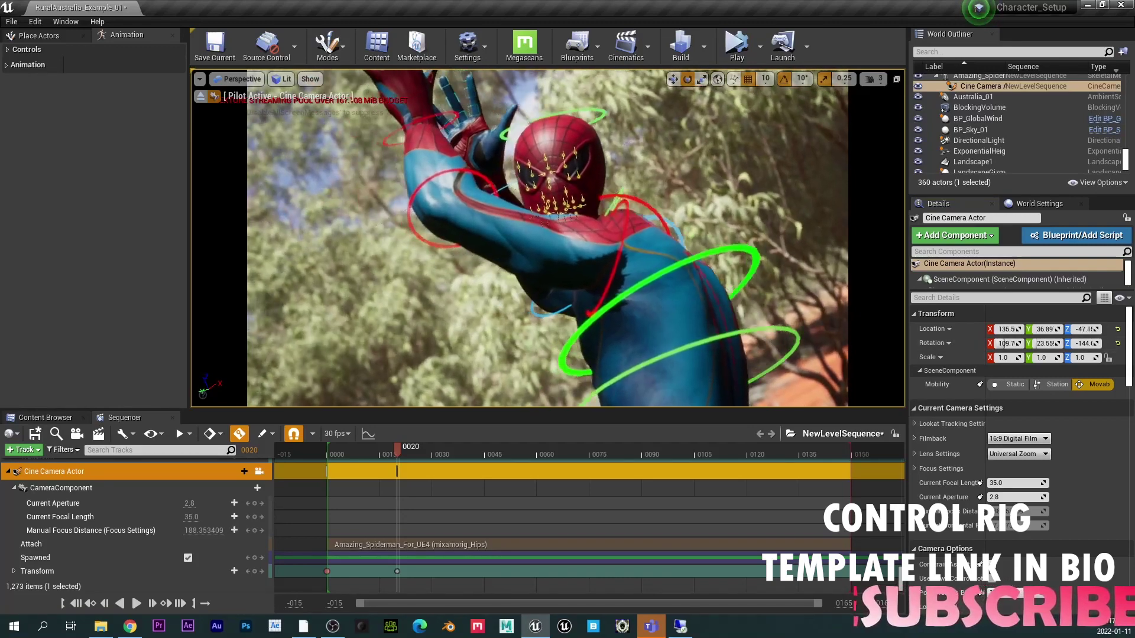
- Play the sequence on from frame 20 and again from the start to check the keyed camera move
left_click(141, 603)
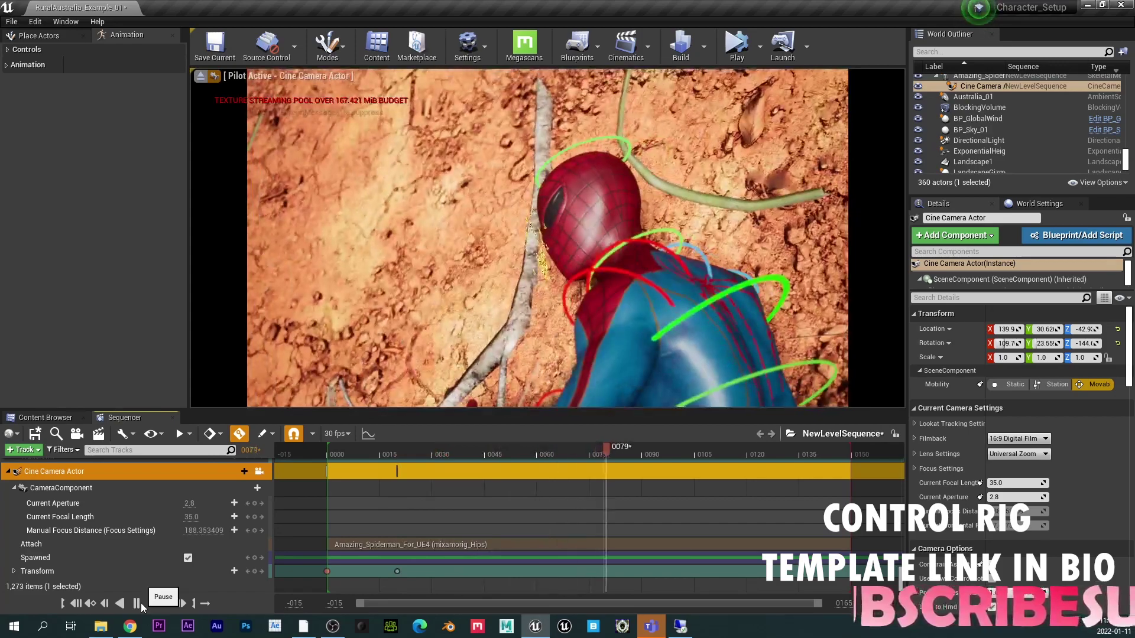
left_click(141, 603)
left_click(76, 603)
left_click(136, 604)
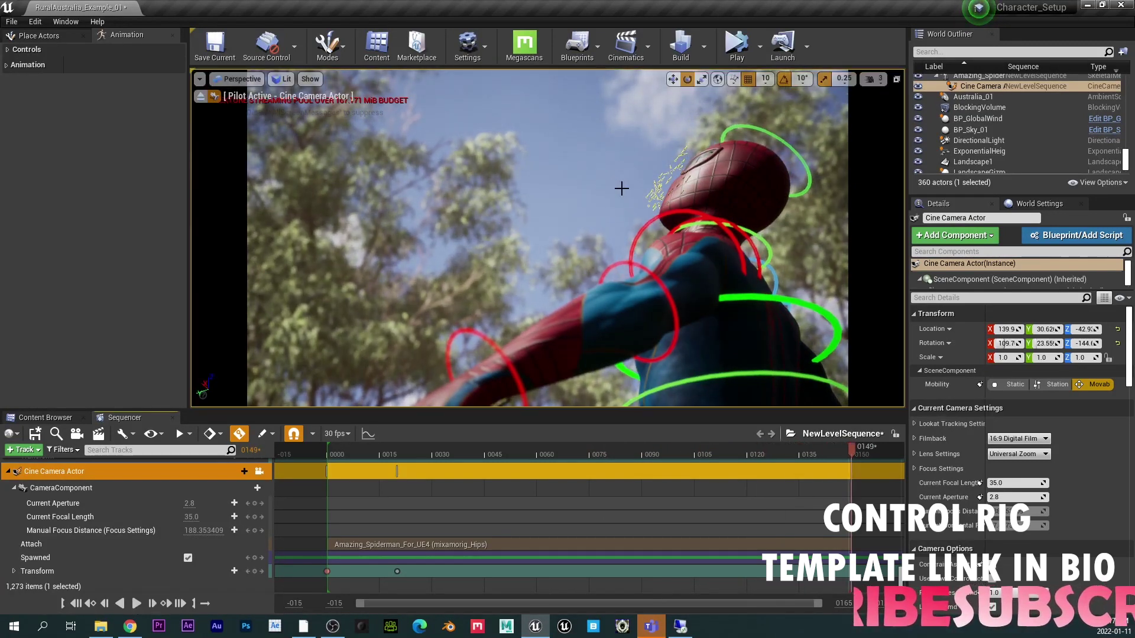
- Inspect the camera shot in the fullscreen viewport, return to the editor layout and replay the sequence
key("F11")
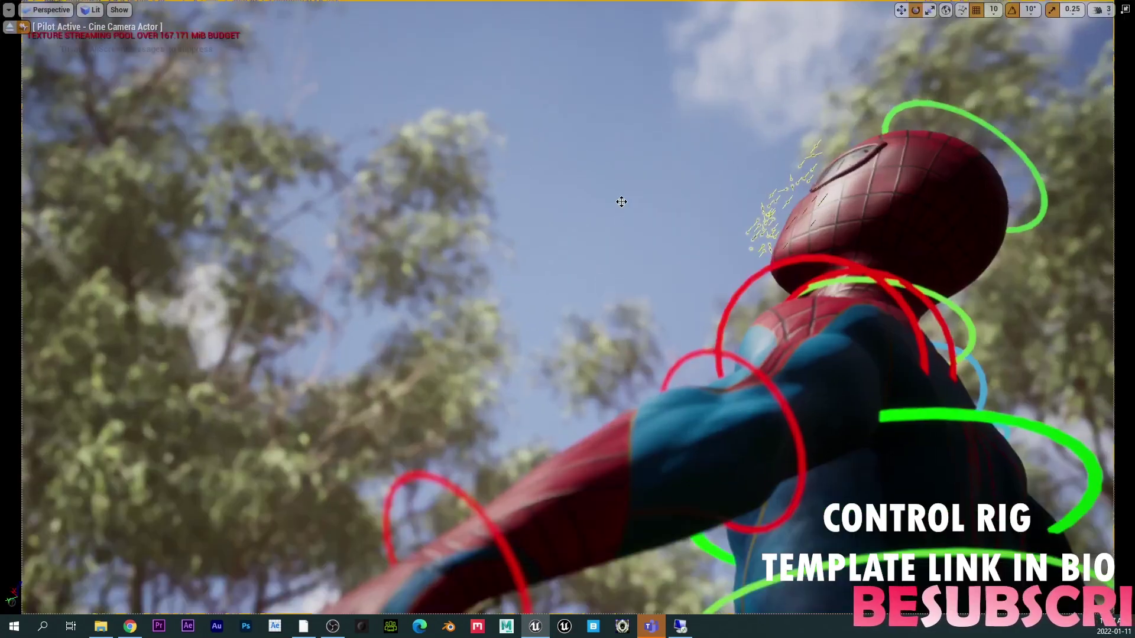
key("r")
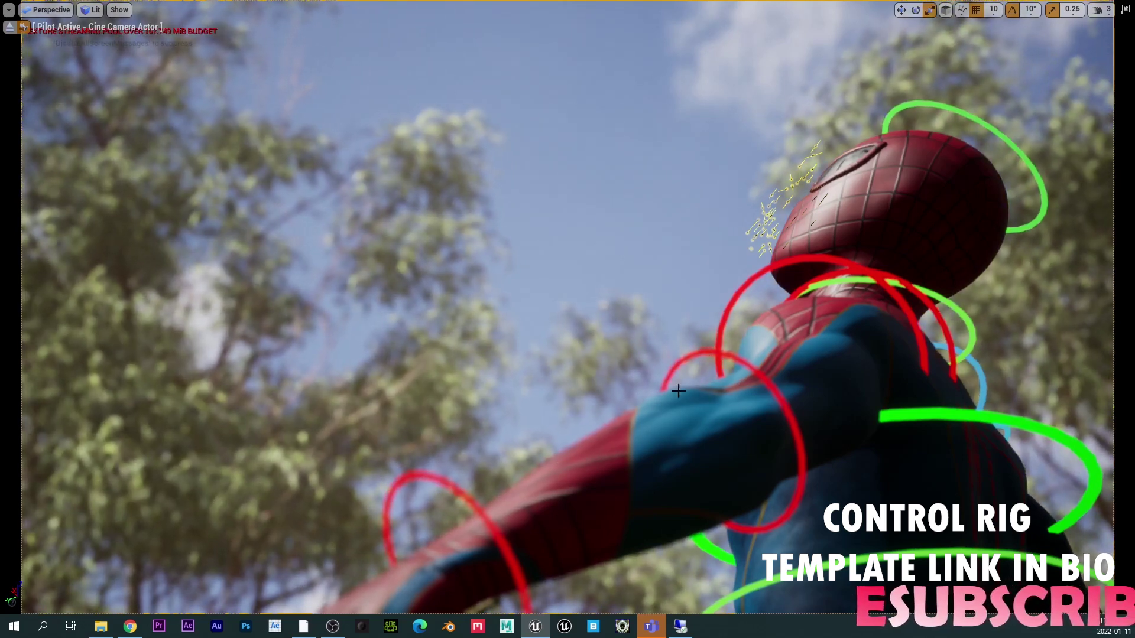
key("F11")
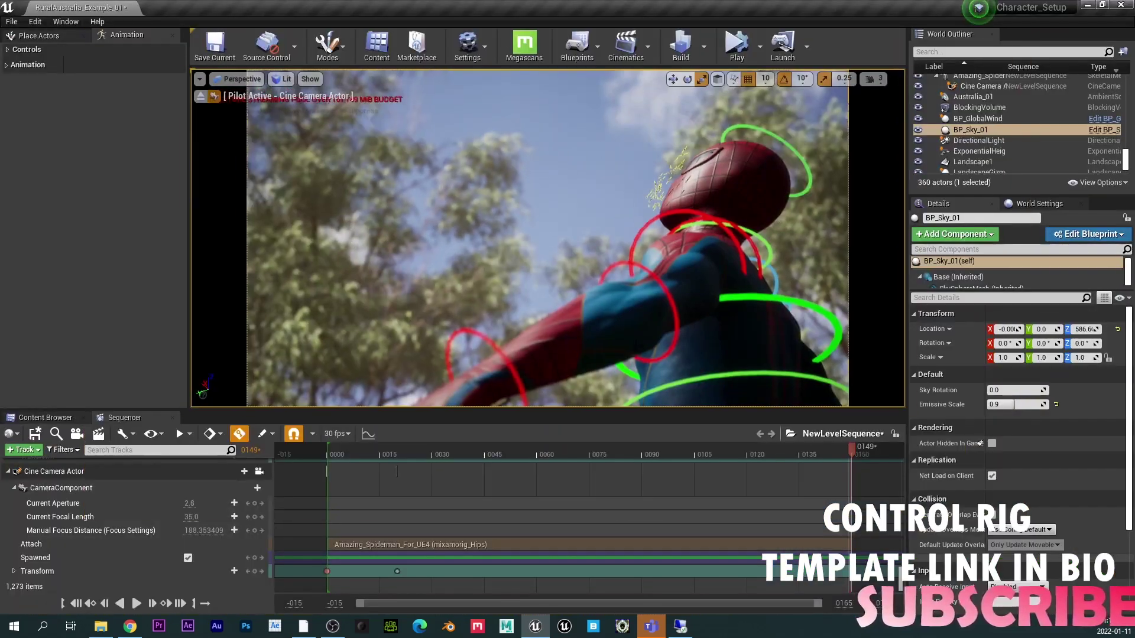
left_click(137, 603)
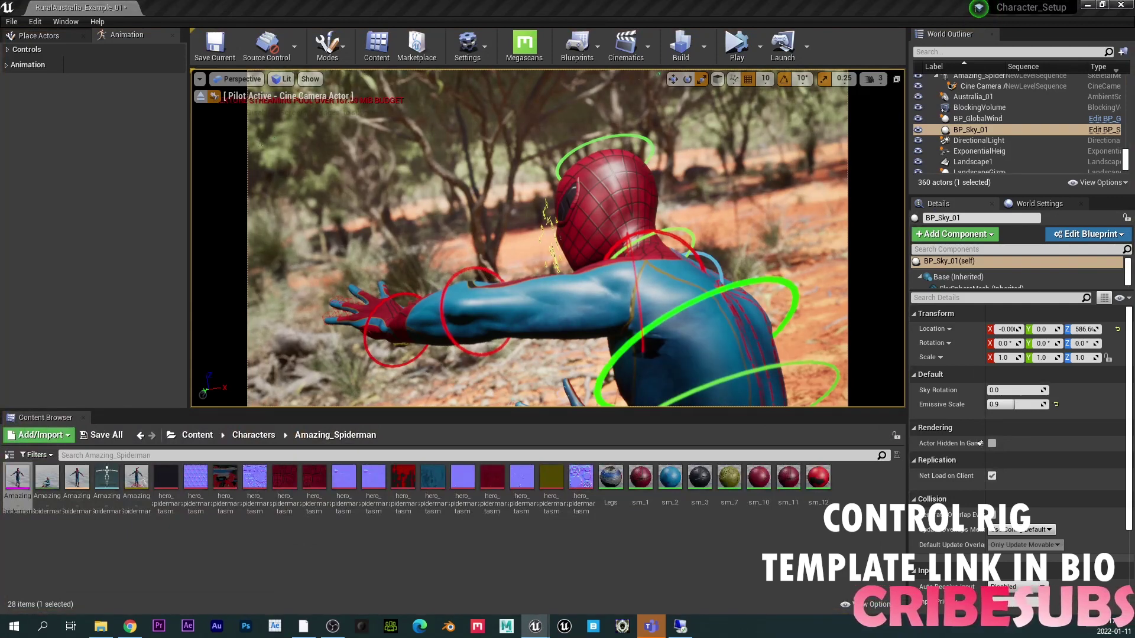
- Show the camera shot in the fullscreen viewport and maximize the floating Sequencer window
left_click(613, 213)
key("w")
key("F11")
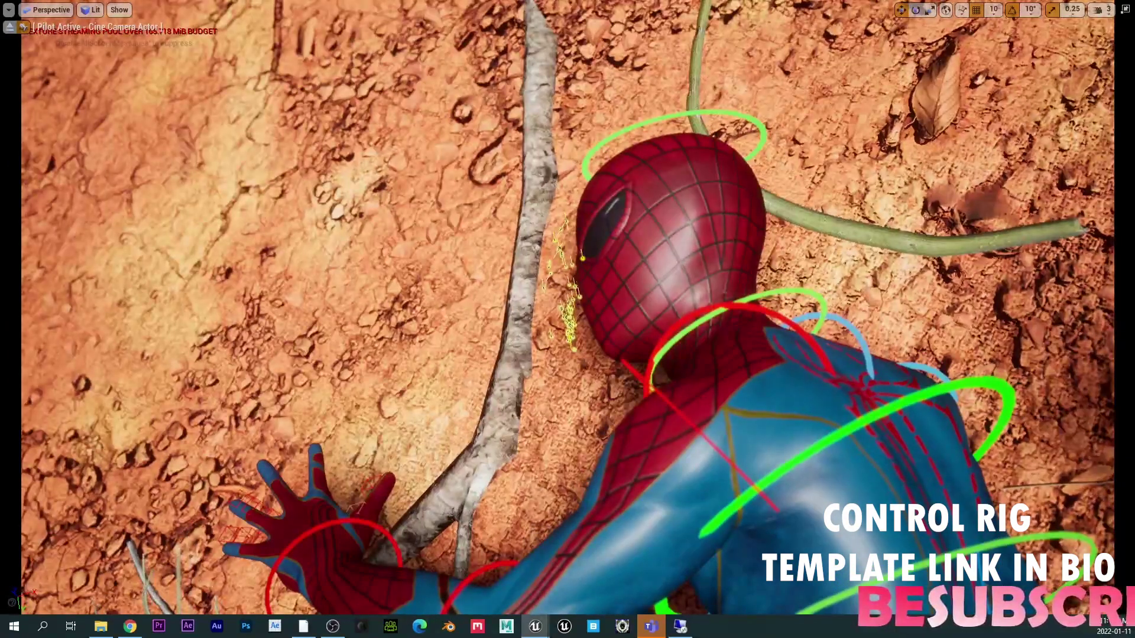
left_click_drag(570, 215, 570, 307)
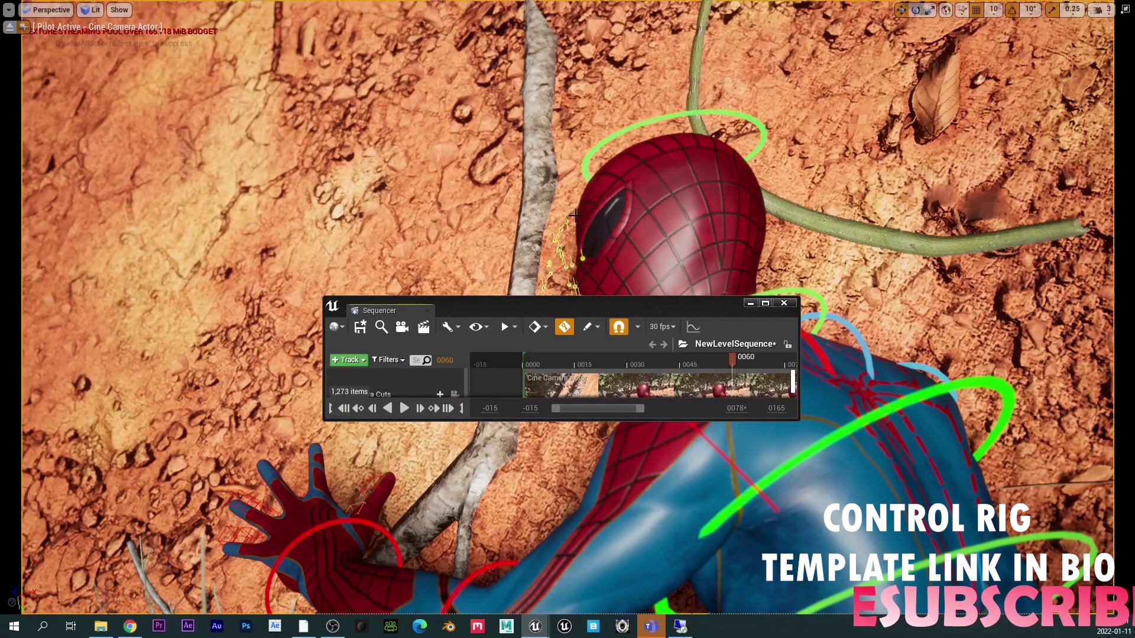
key("F11")
left_click_drag(570, 308, 572, 184)
double_click(572, 184)
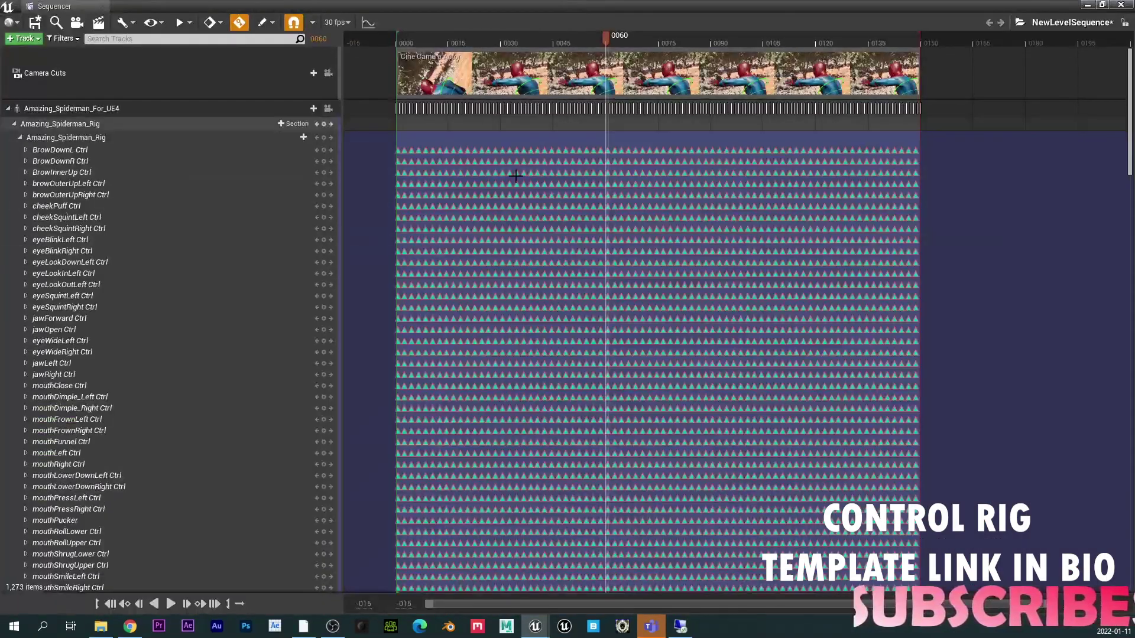
- Look through the keyed facial and hand control tracks of Amazing_Spiderman_Rig, and return to the fullscreen camera shot
scroll(86, 202, "down", 5)
scroll(87, 202, "up", 10)
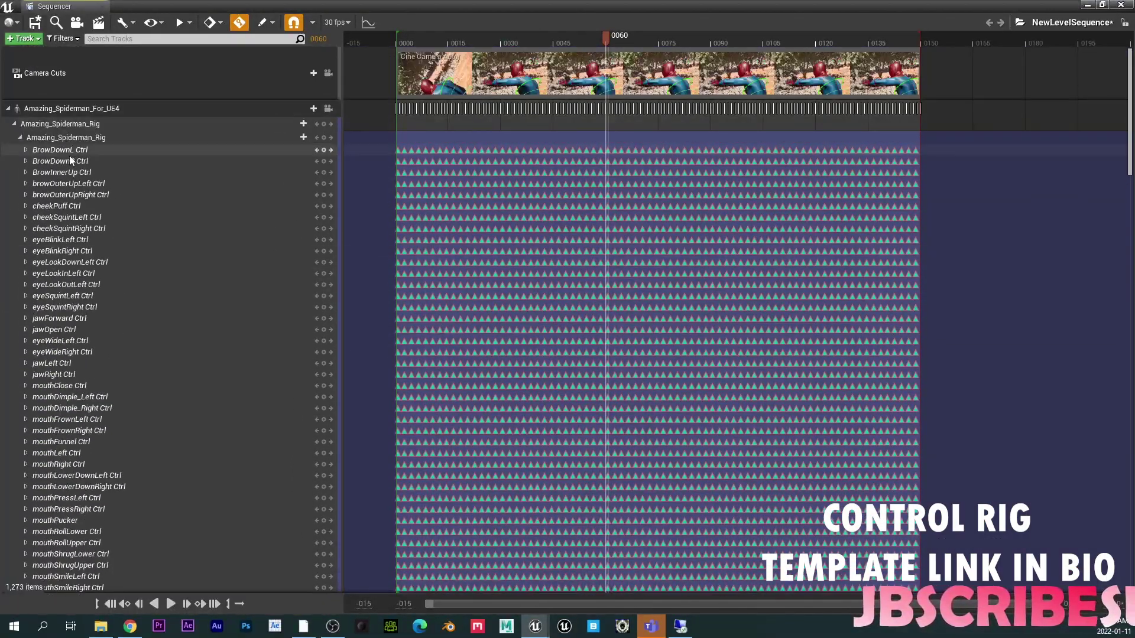
scroll(81, 283, "down", 5)
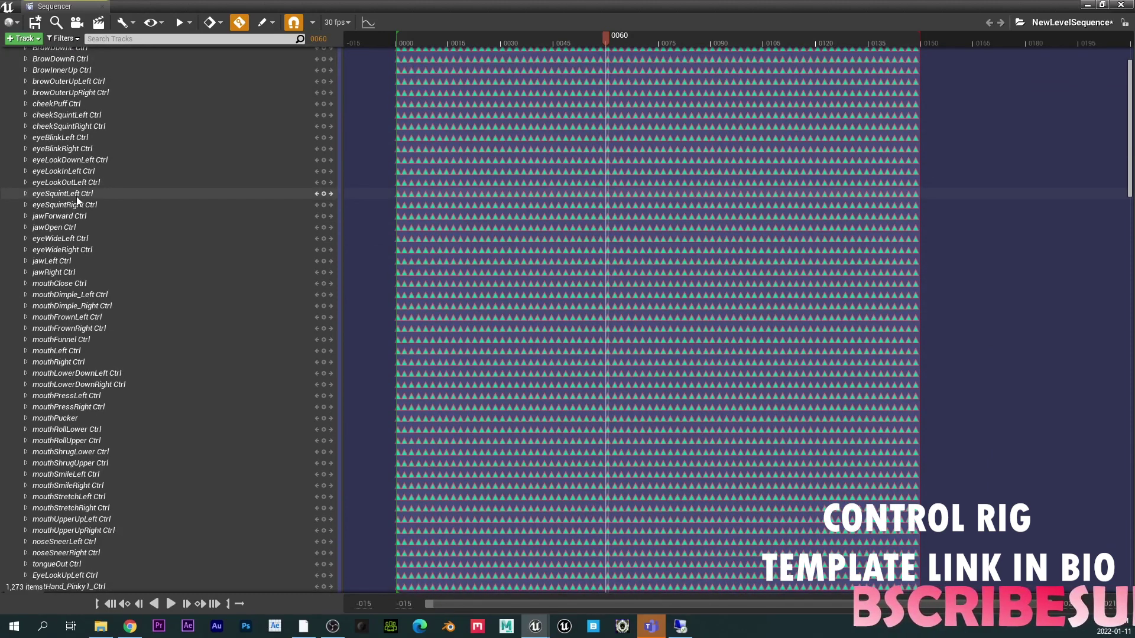
scroll(101, 233, "down", 5)
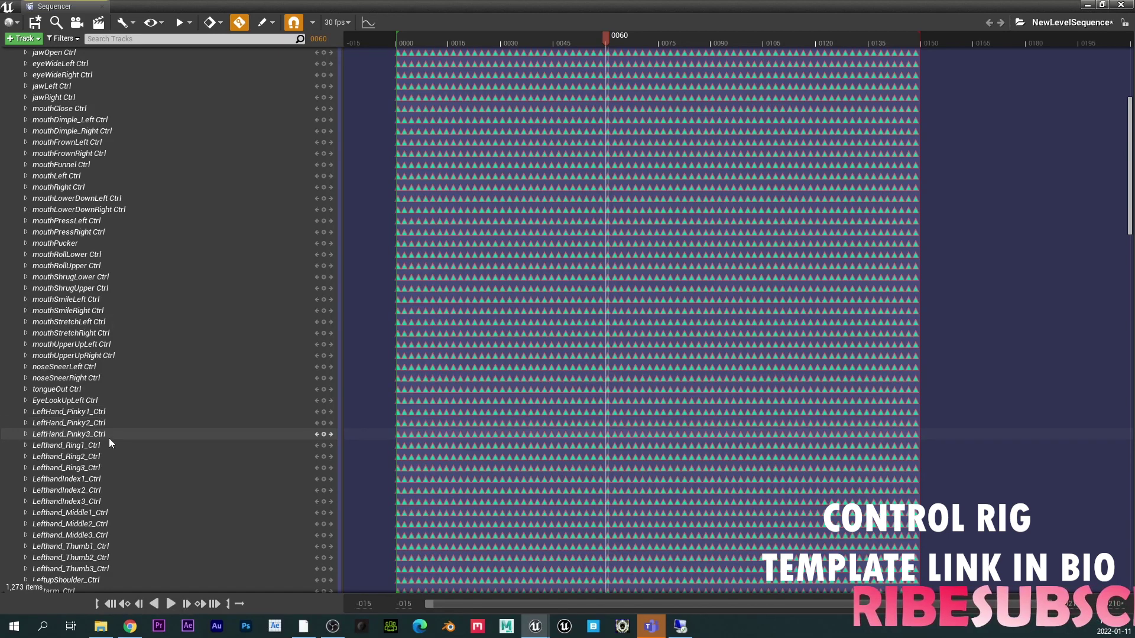
scroll(111, 441, "down", 6)
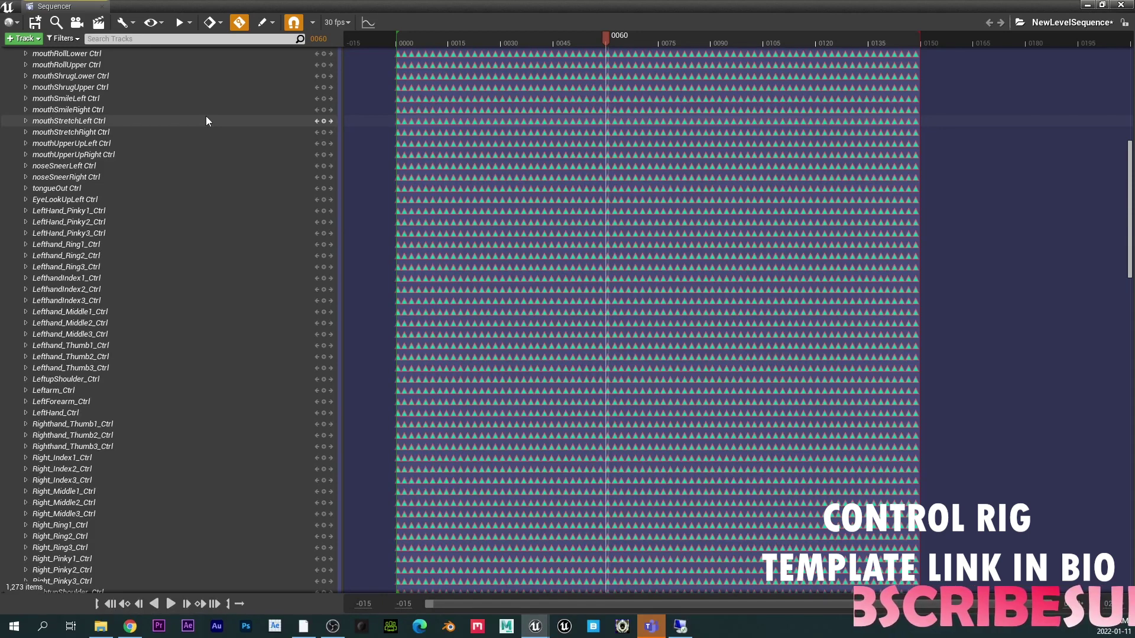
left_click(1089, 6)
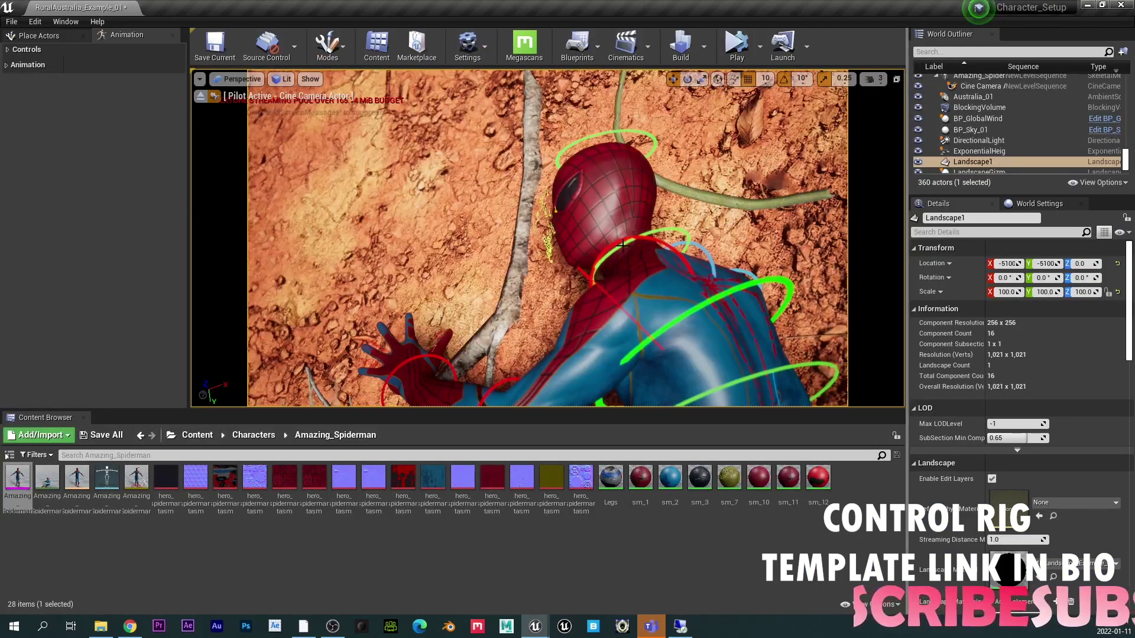
key("F11")
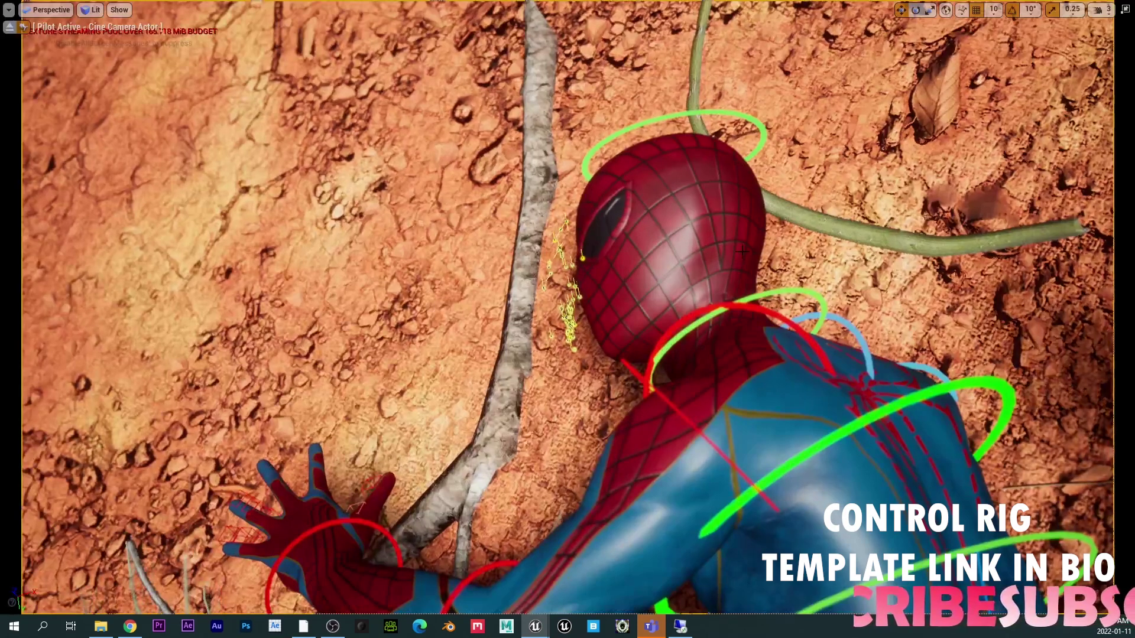